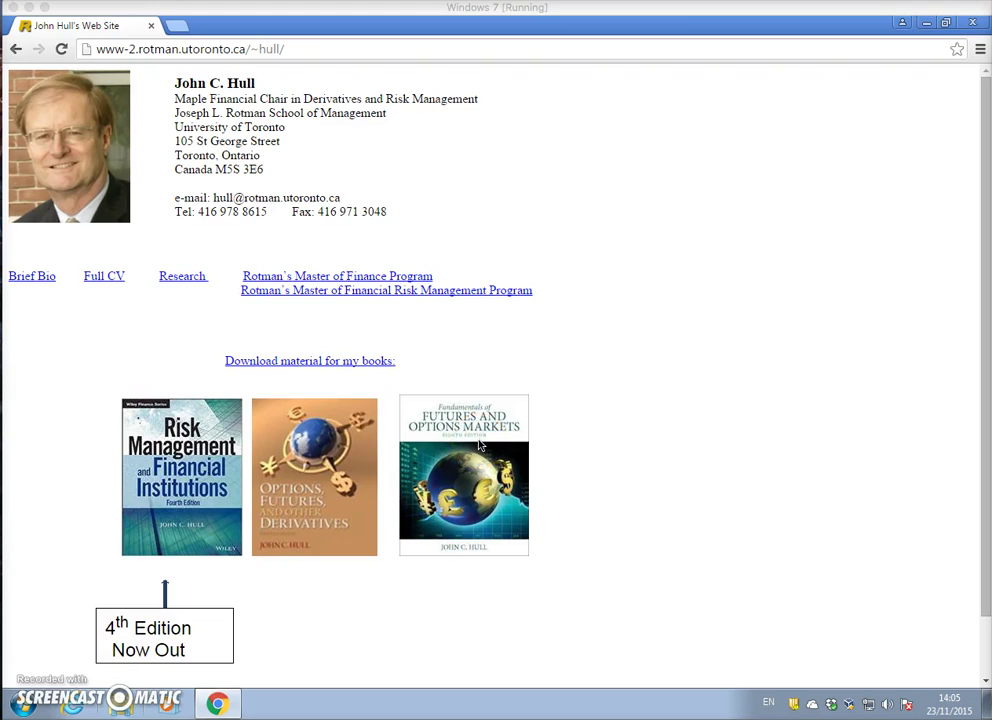
# Download VaRExampleRMFI4eModelBuilding.xls from Hull's VaR Example page and open it in Excel
pyautogui.click(174, 487)
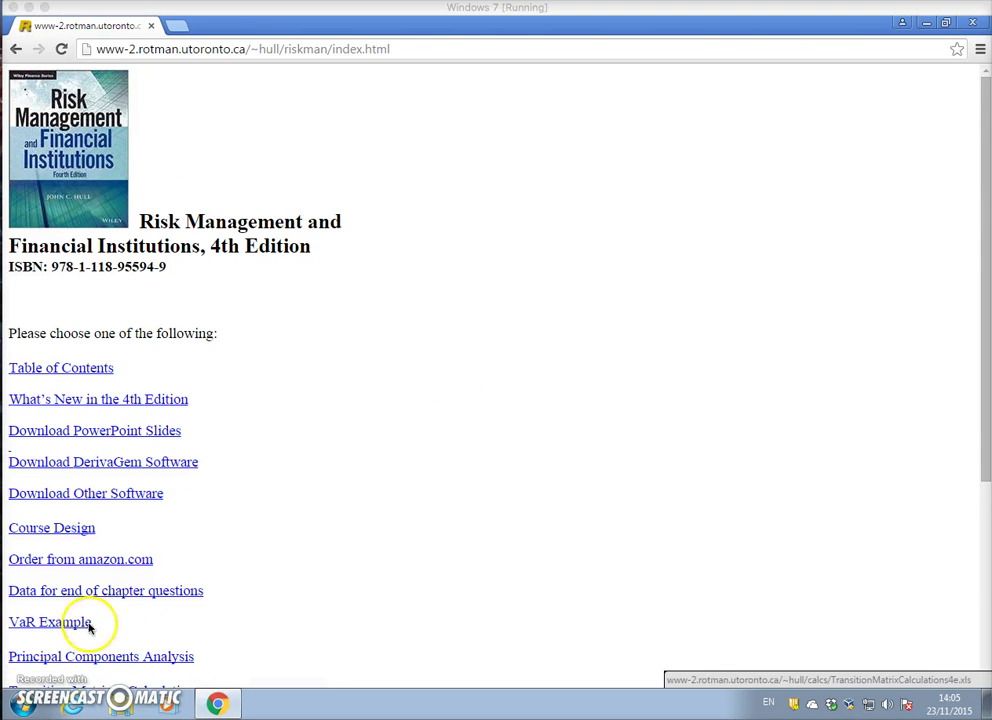
pyautogui.scroll(-2, 246, 556)
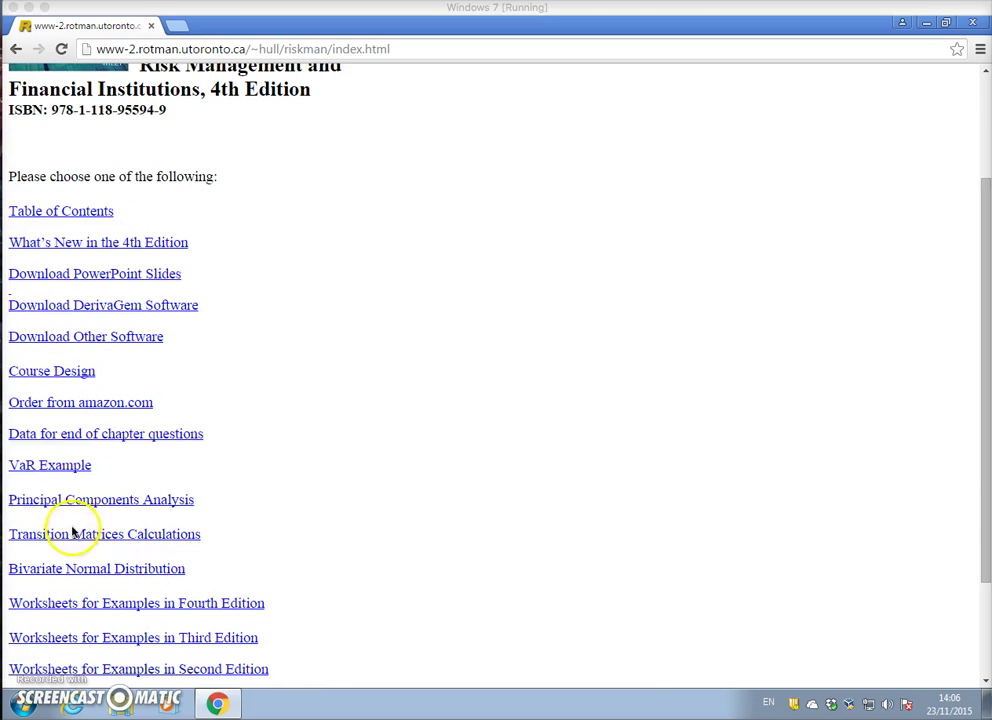
pyautogui.click(55, 466)
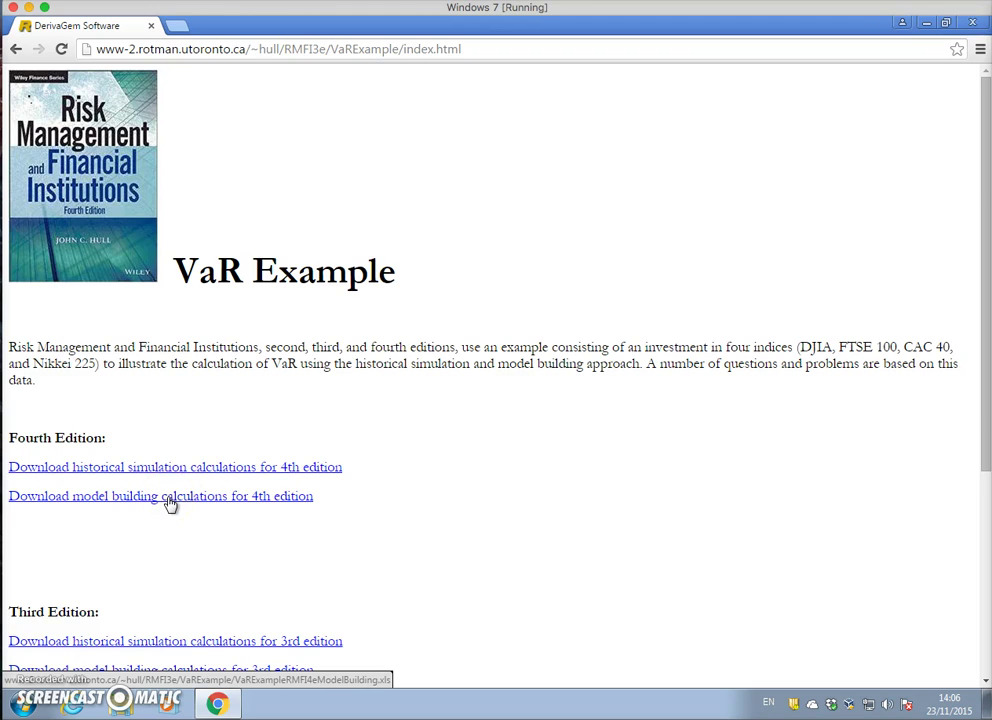
pyautogui.click(168, 500)
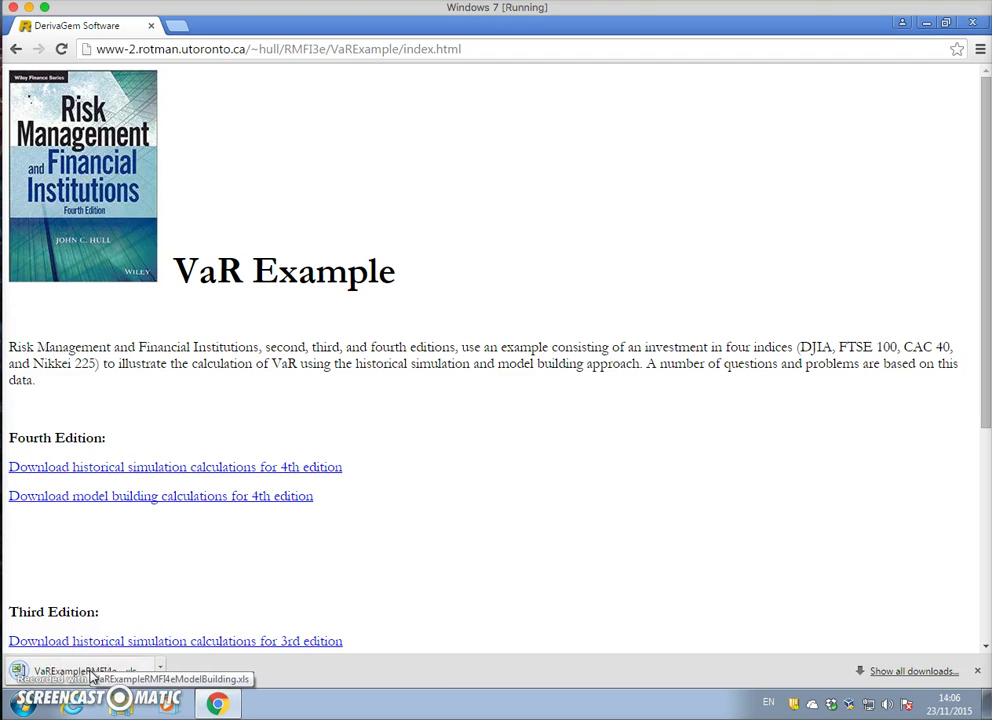
pyautogui.click(88, 670)
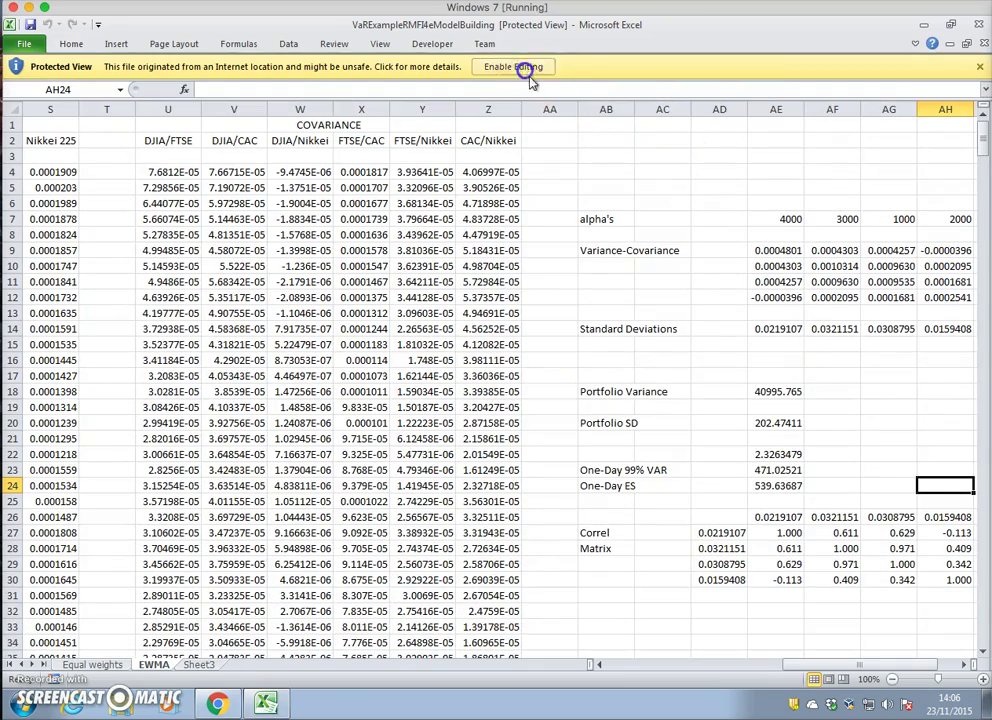
# Enable editing and autofit column B on the Equal weights sheet so full dates show
pyautogui.click(514, 67)
pyautogui.click(96, 664)
pyautogui.scroll(-5, 520, 381)
pyautogui.scroll(9, 522, 386)
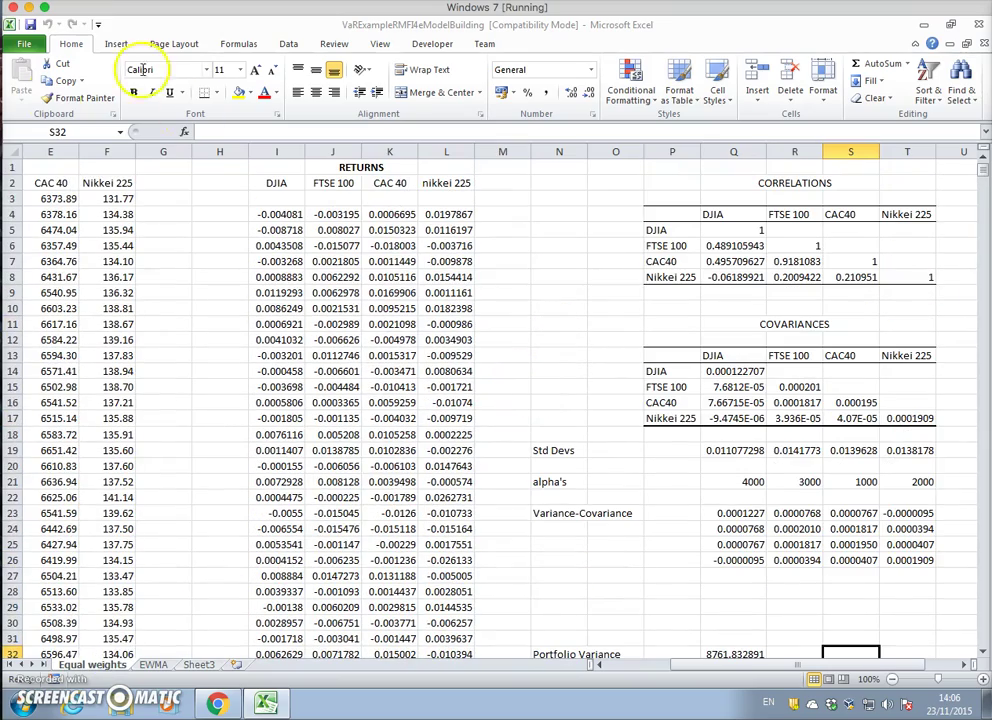
pyautogui.moveTo(706, 660); pyautogui.dragTo(645, 700)
pyautogui.click(108, 152)
pyautogui.click(122, 151)
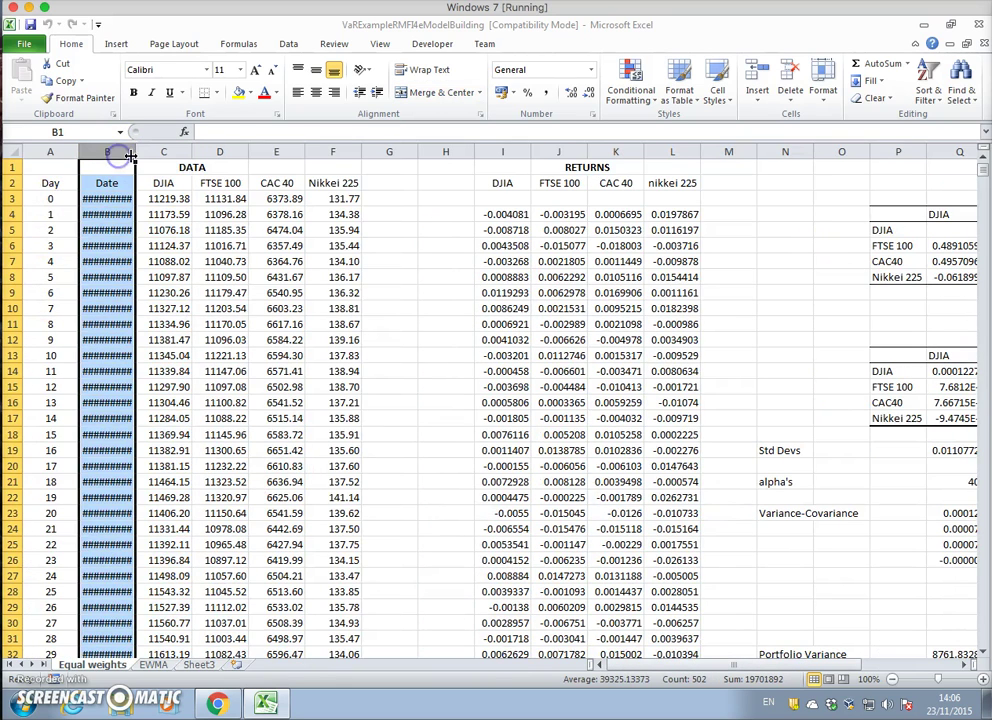
pyautogui.doubleClick(134, 153)
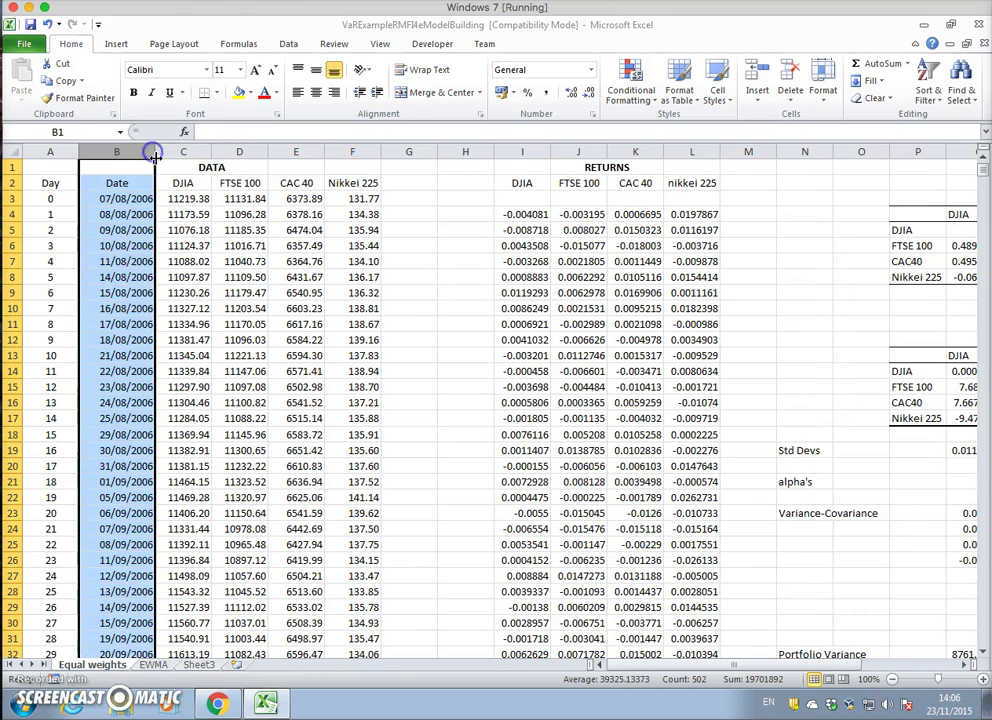
# Check the FTSE 100, CAC 40 and Nikkei 225 headers and the first DJIA return formula =(C4-C3)/C3
pyautogui.click(228, 188)
pyautogui.click(290, 190)
pyautogui.click(330, 187)
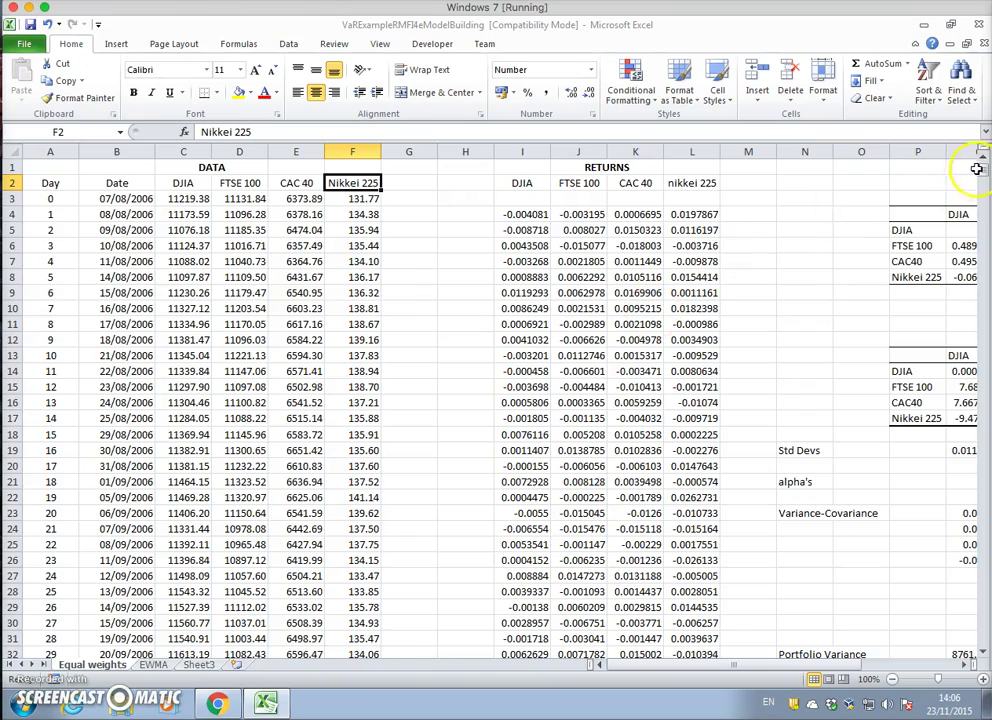
pyautogui.moveTo(978, 168); pyautogui.dragTo(965, 622)
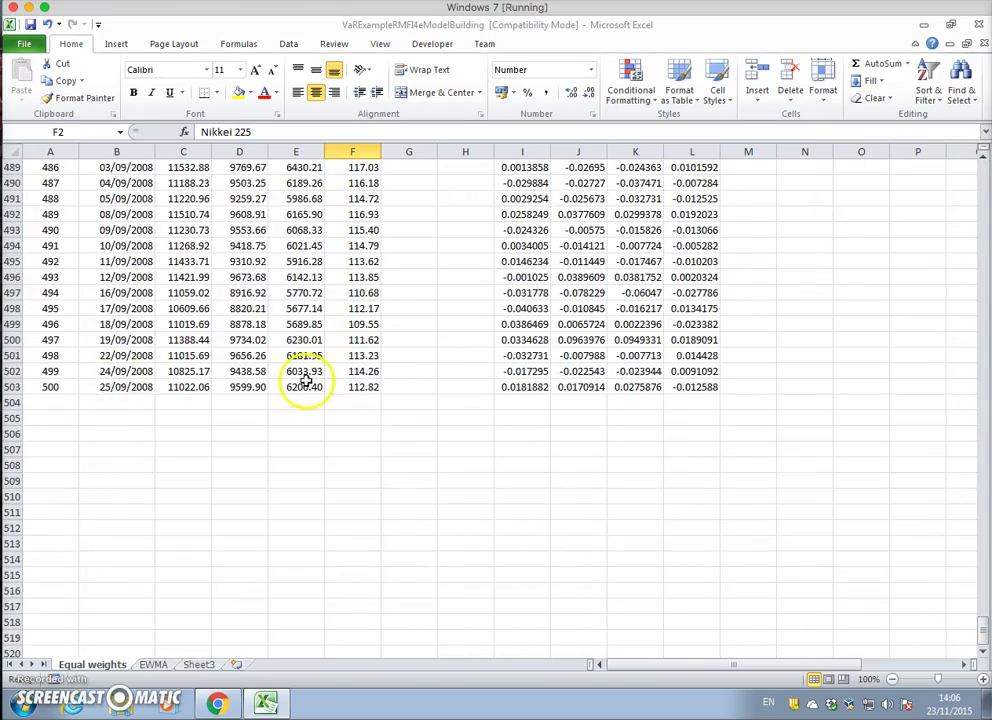
pyautogui.moveTo(985, 635); pyautogui.dragTo(976, 45)
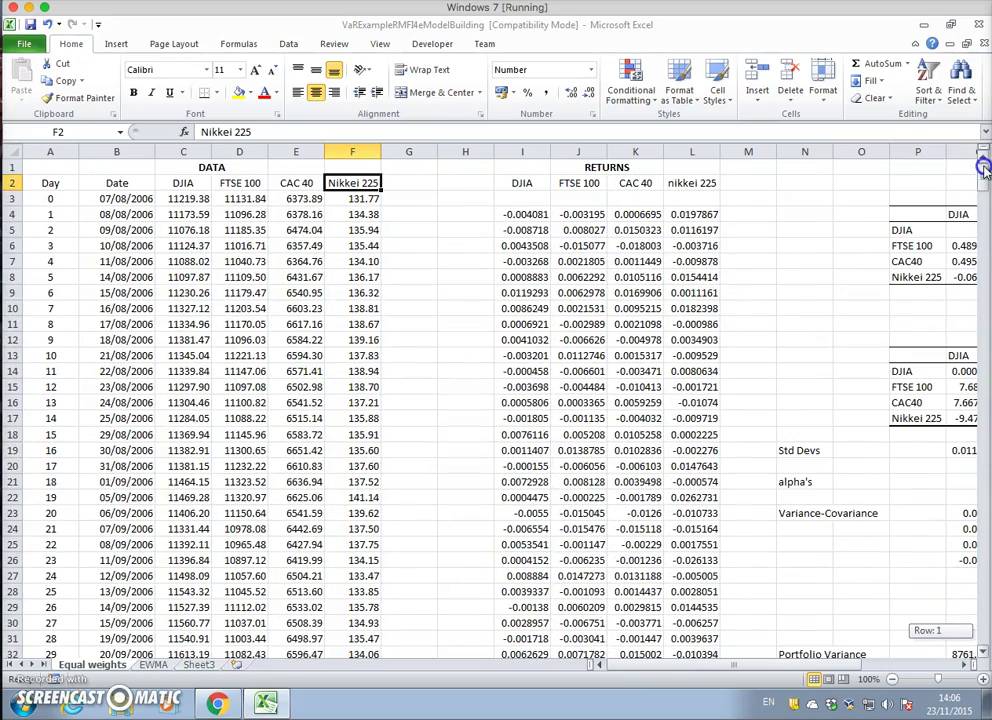
pyautogui.click(526, 214)
pyautogui.click(281, 132)
pyautogui.press('Return')
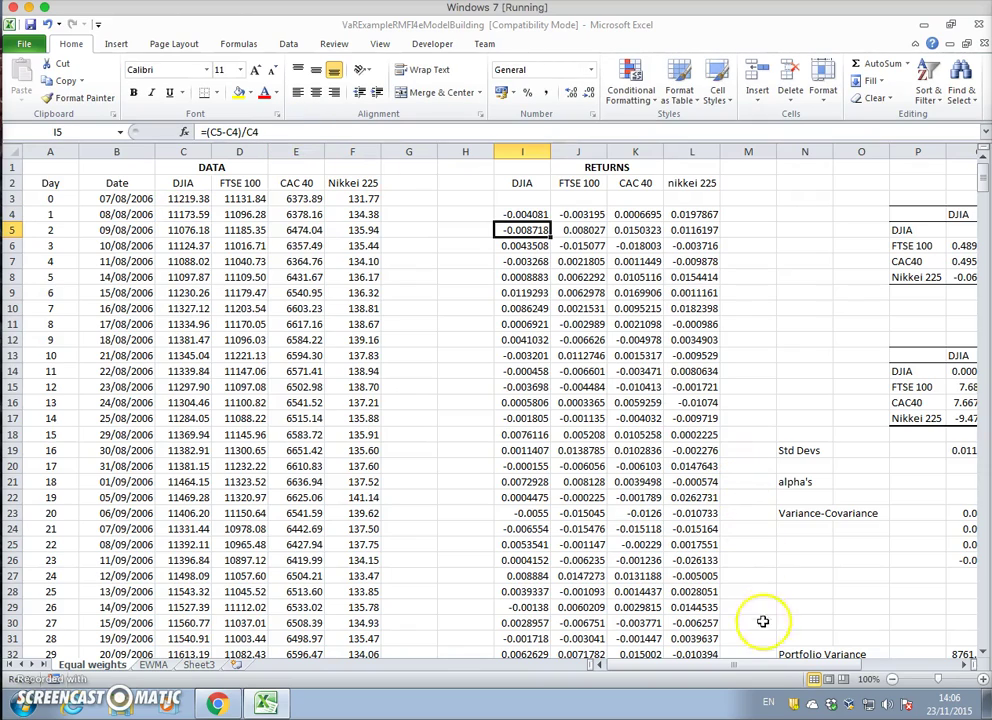
pyautogui.moveTo(760, 670); pyautogui.dragTo(856, 660)
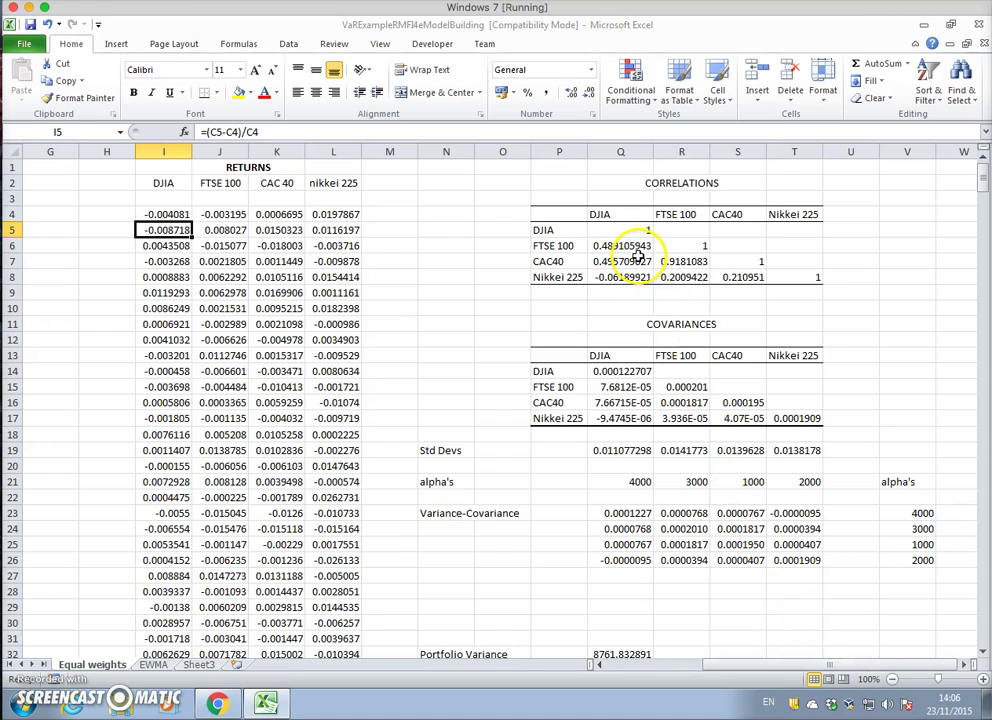
pyautogui.click(618, 369)
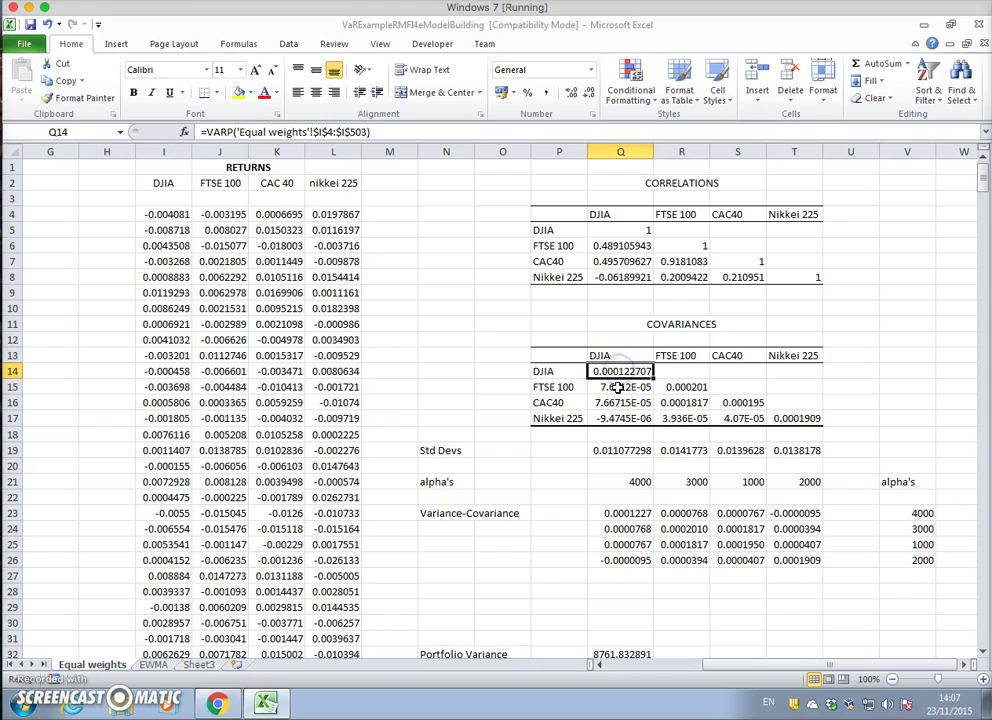
pyautogui.click(617, 388)
pyautogui.click(619, 400)
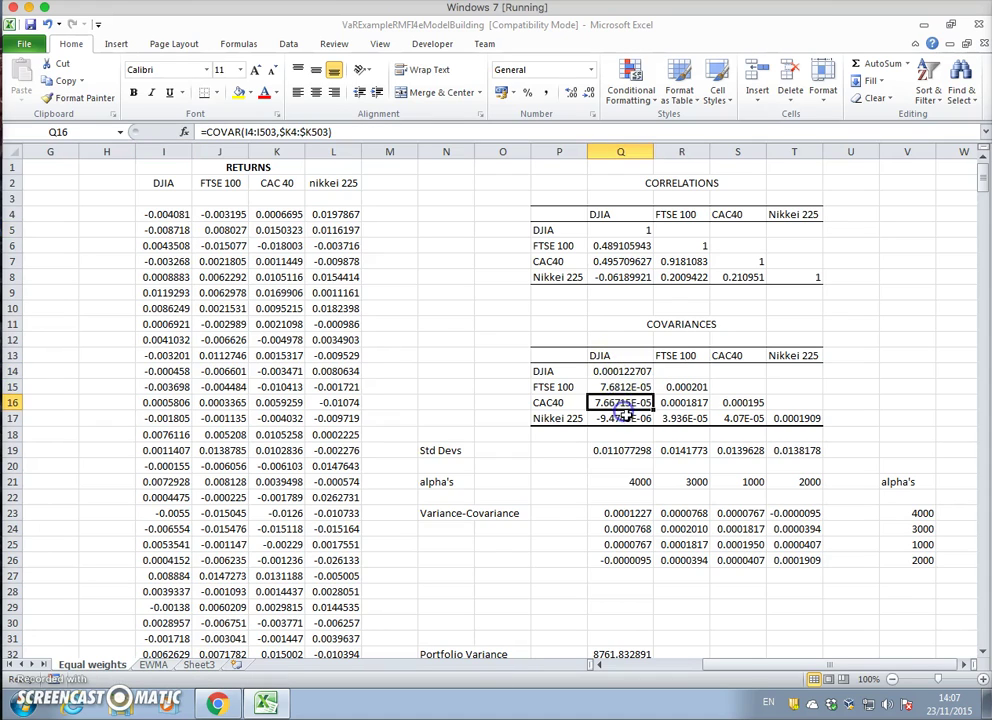
pyautogui.click(627, 418)
pyautogui.click(700, 387)
pyautogui.click(723, 401)
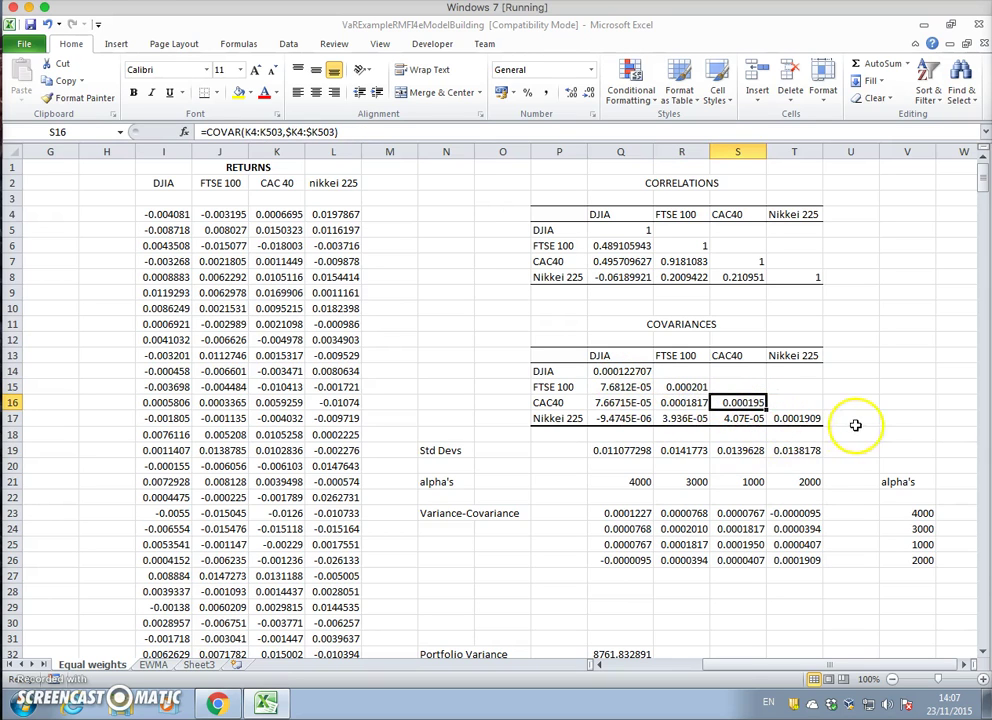
pyautogui.scroll(-4, 749, 438)
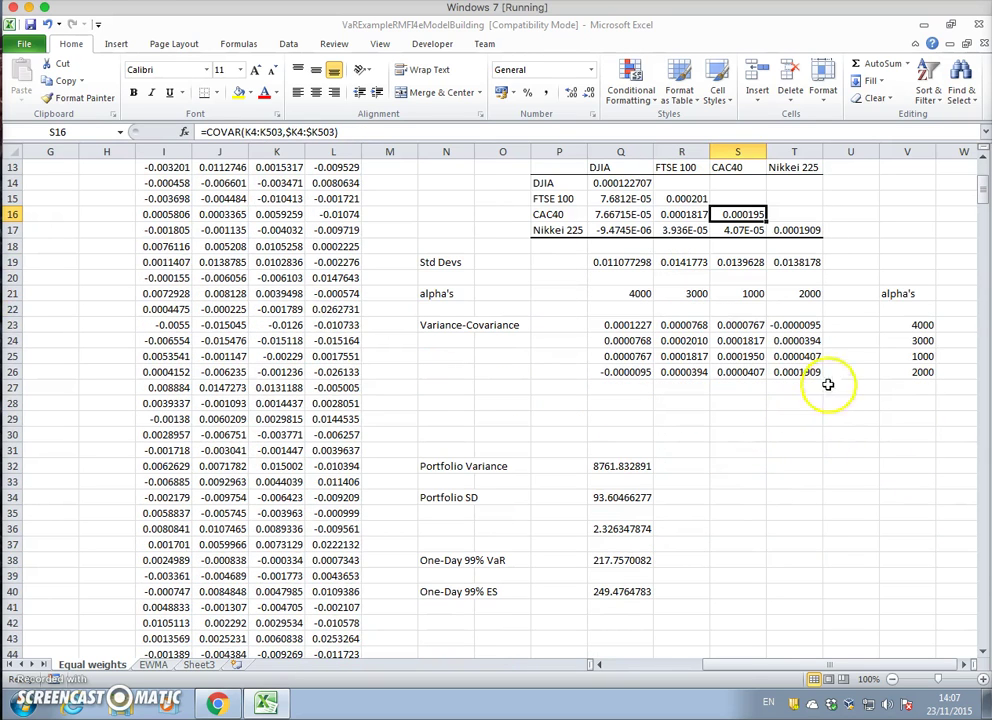
pyautogui.moveTo(899, 328); pyautogui.dragTo(903, 371)
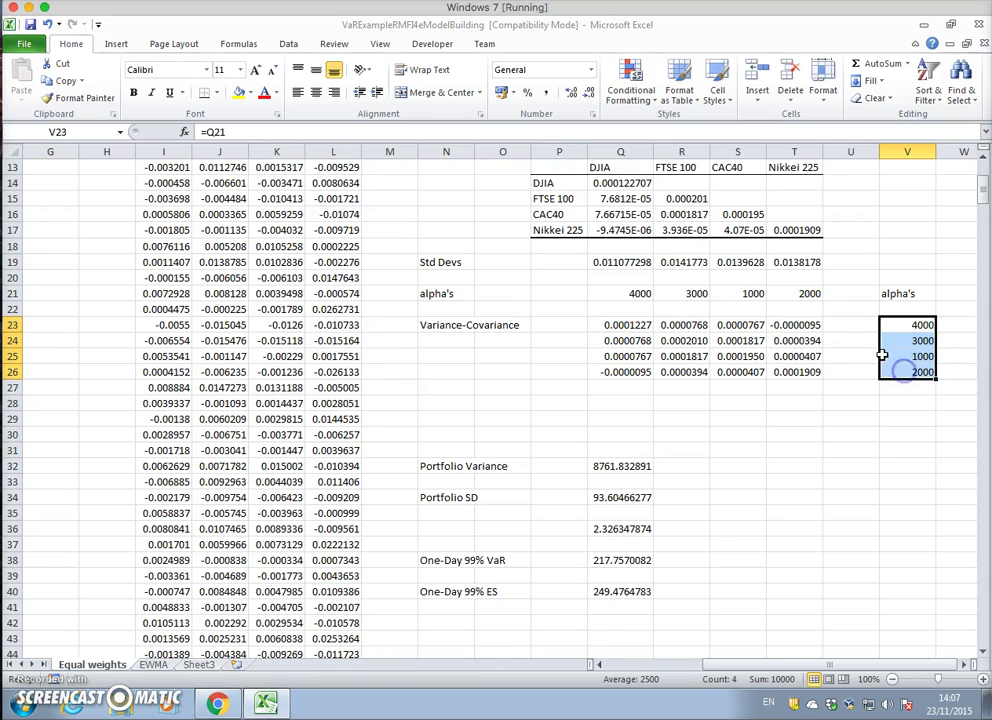
pyautogui.scroll(2, 882, 355)
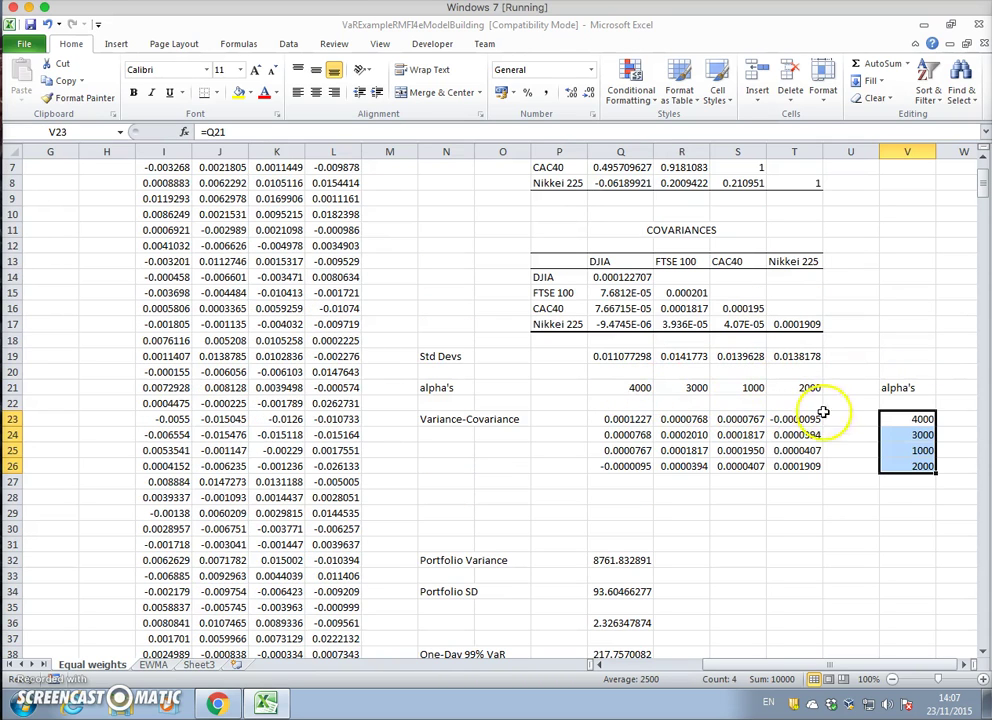
pyautogui.scroll(-2, 797, 438)
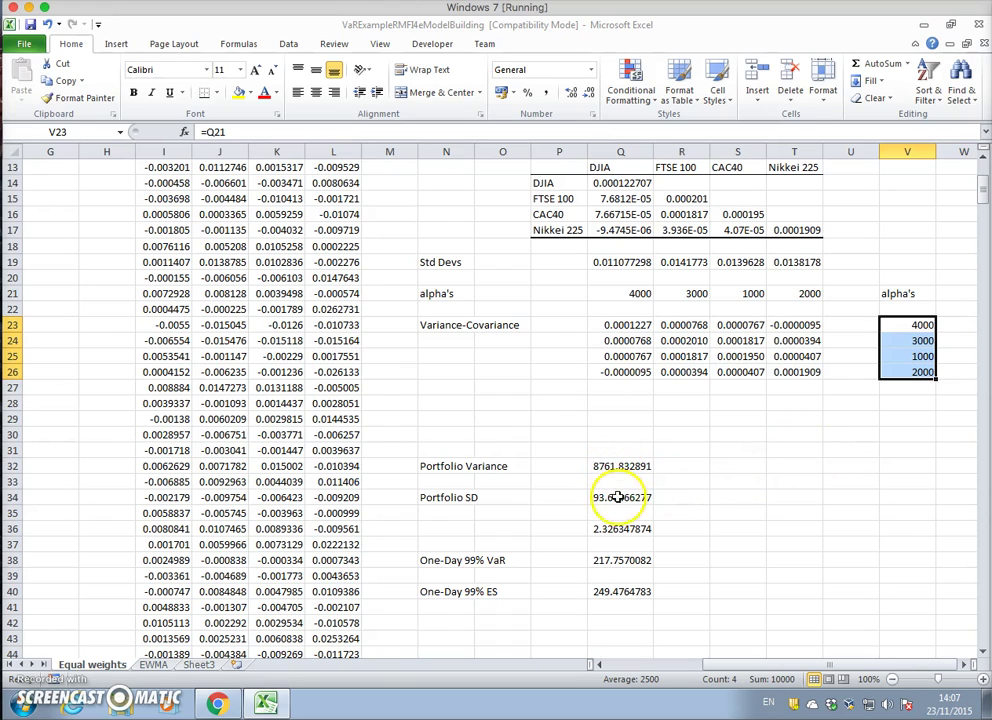
pyautogui.click(606, 501)
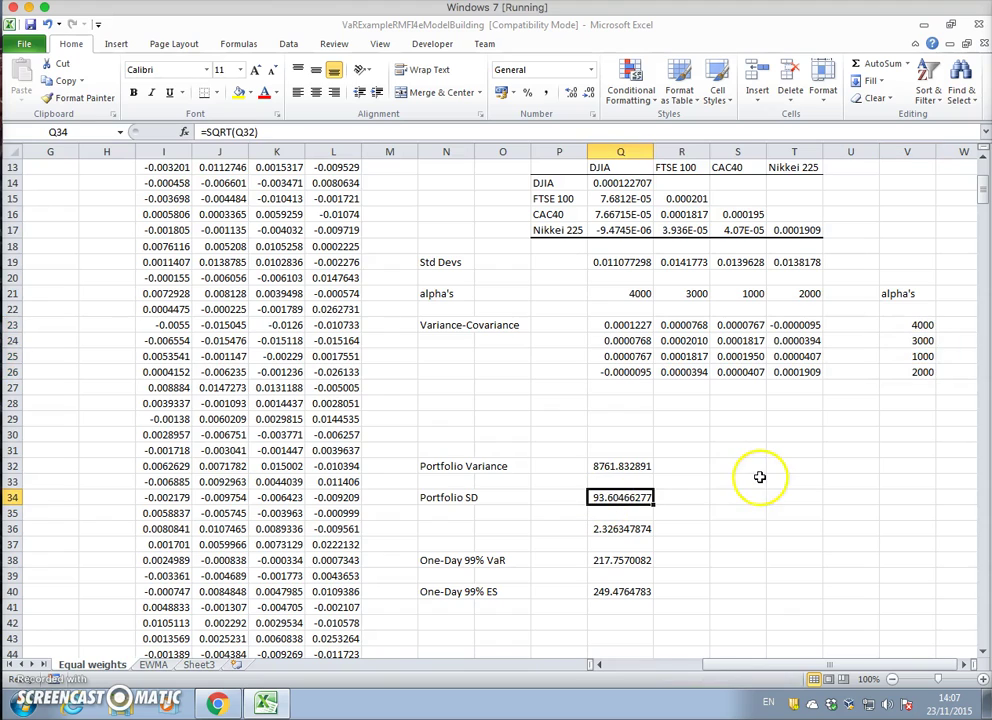
pyautogui.click(611, 562)
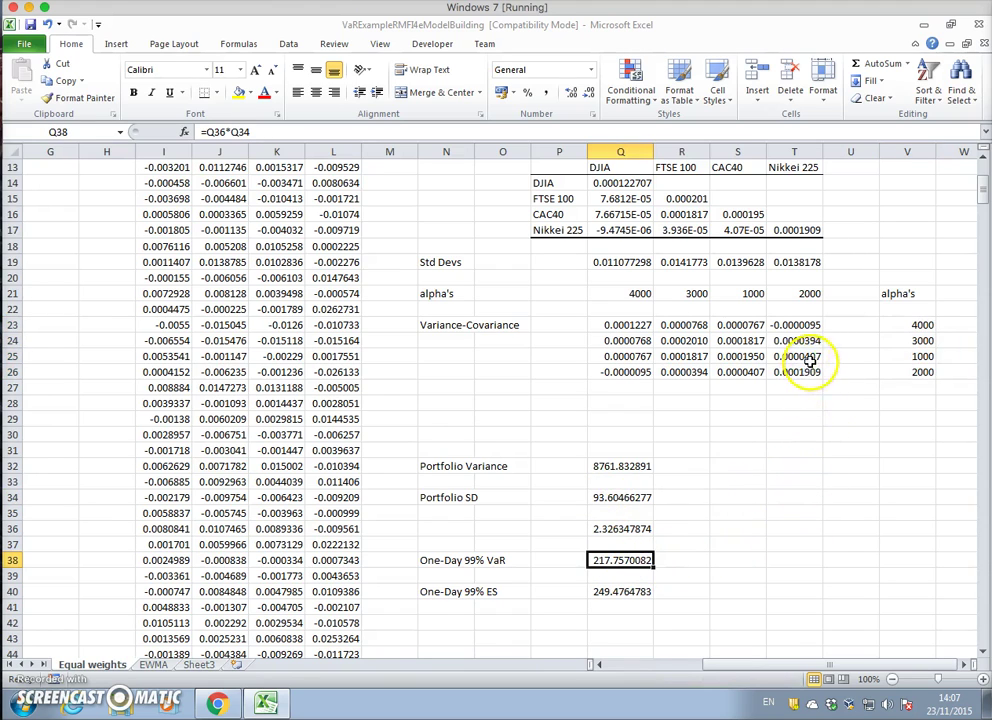
pyautogui.scroll(4, 812, 355)
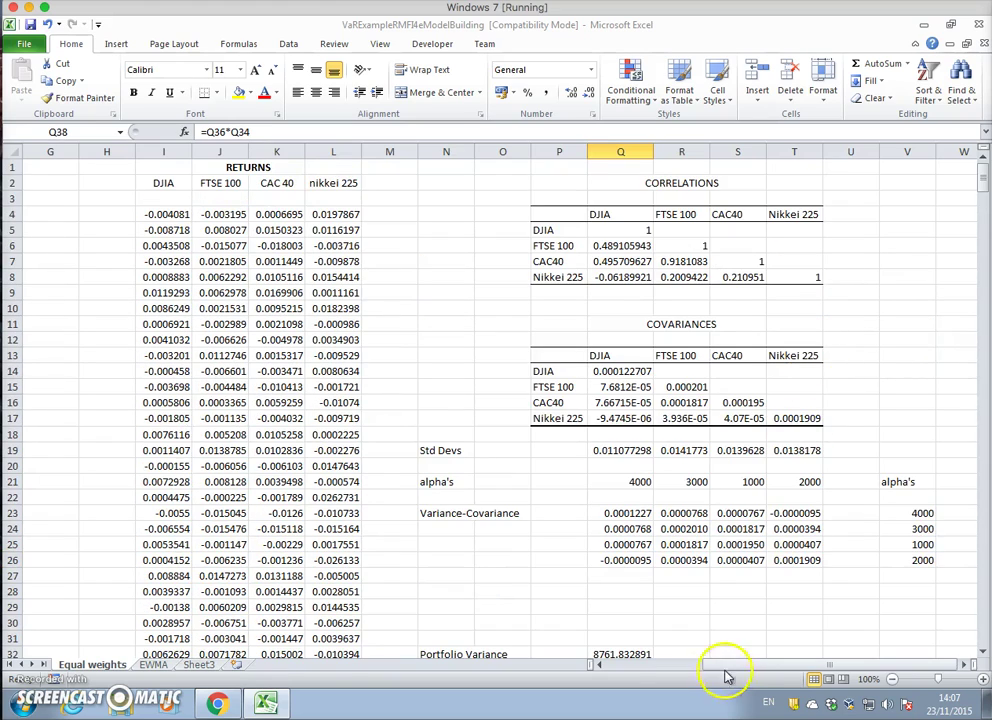
pyautogui.moveTo(725, 671); pyautogui.dragTo(619, 639)
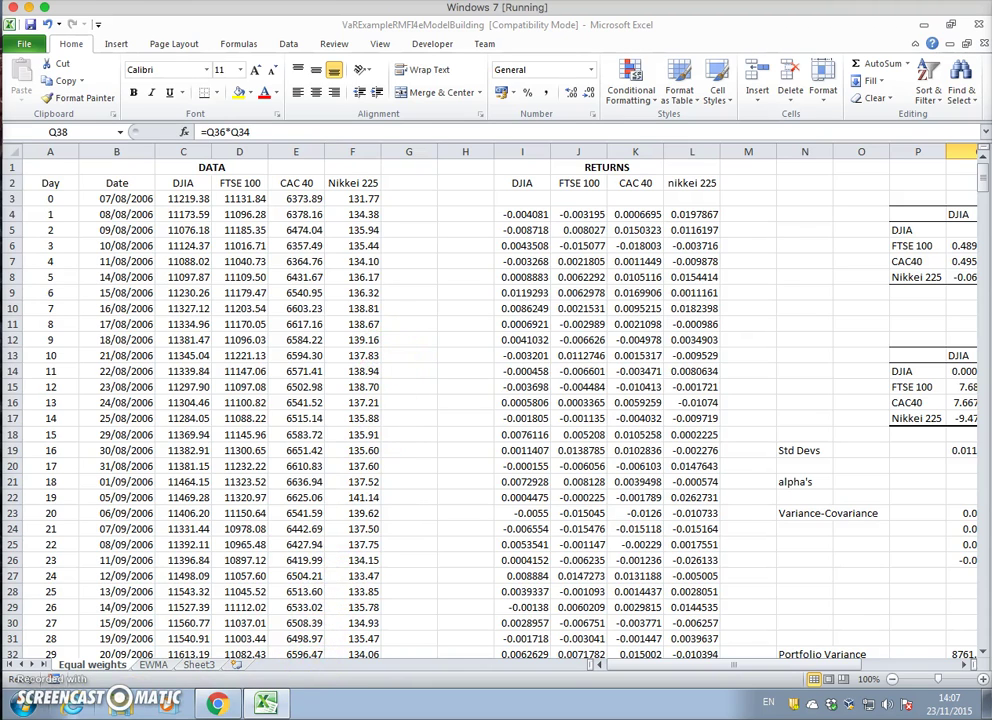
# Switch to the Variance Covariance workbook and inspect the GE prices and covariance matrix B56:G61
pyautogui.click(264, 703)
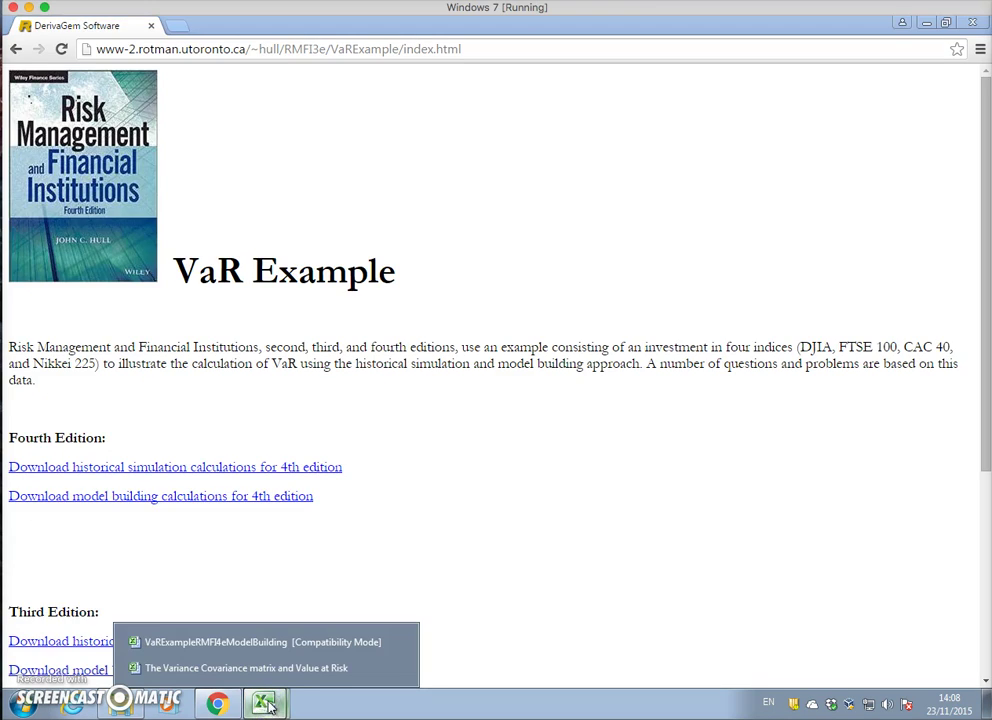
pyautogui.click(266, 668)
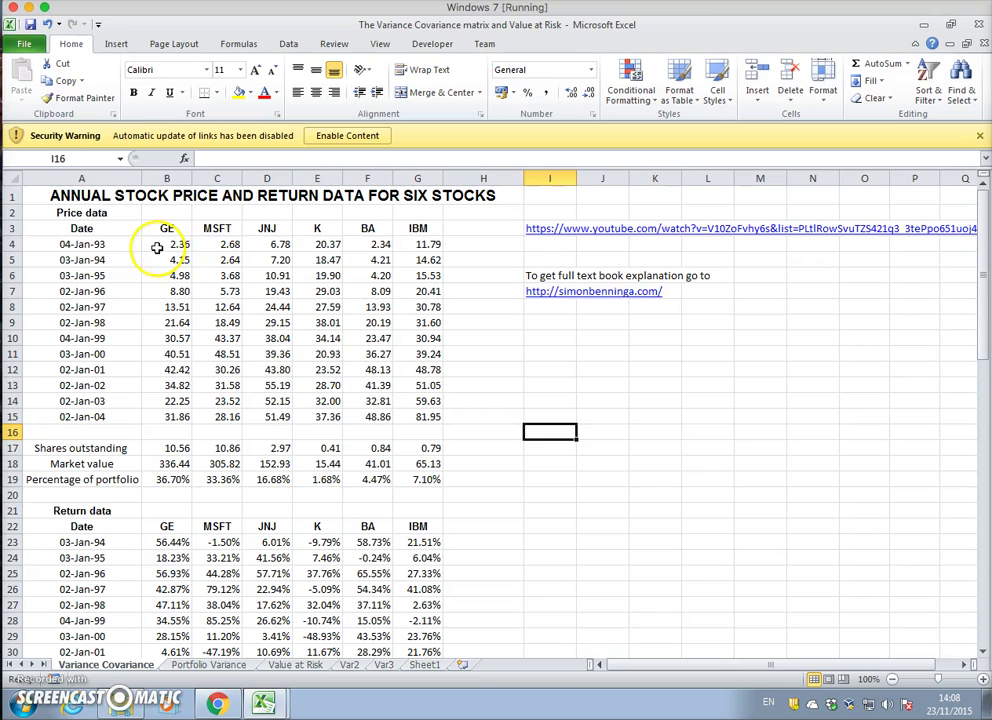
pyautogui.click(168, 246)
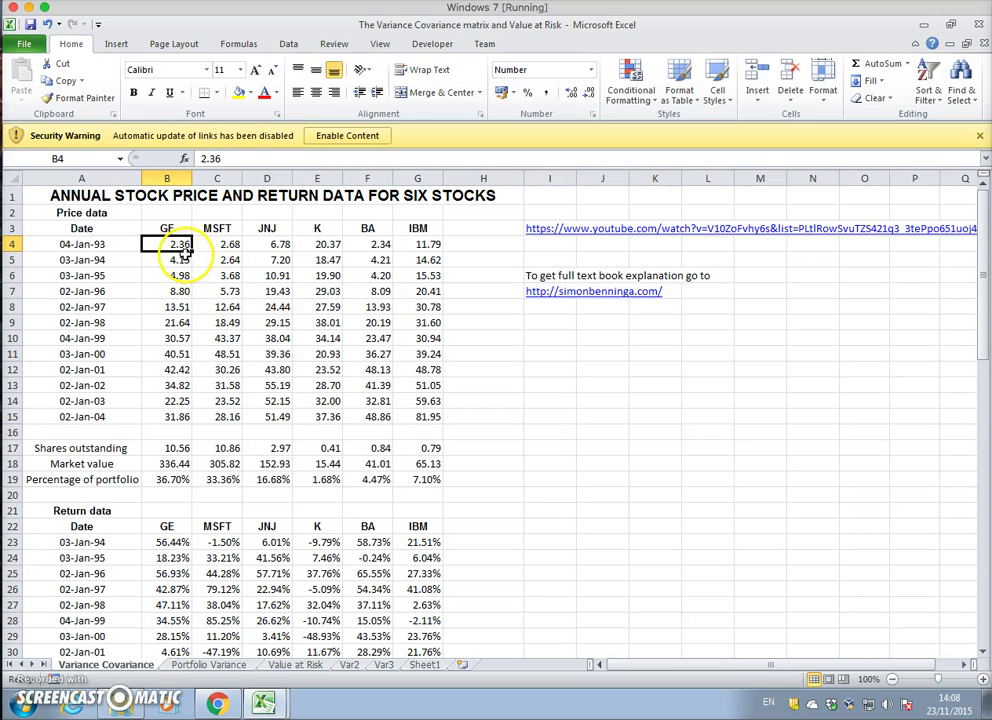
pyautogui.scroll(-3, 192, 450)
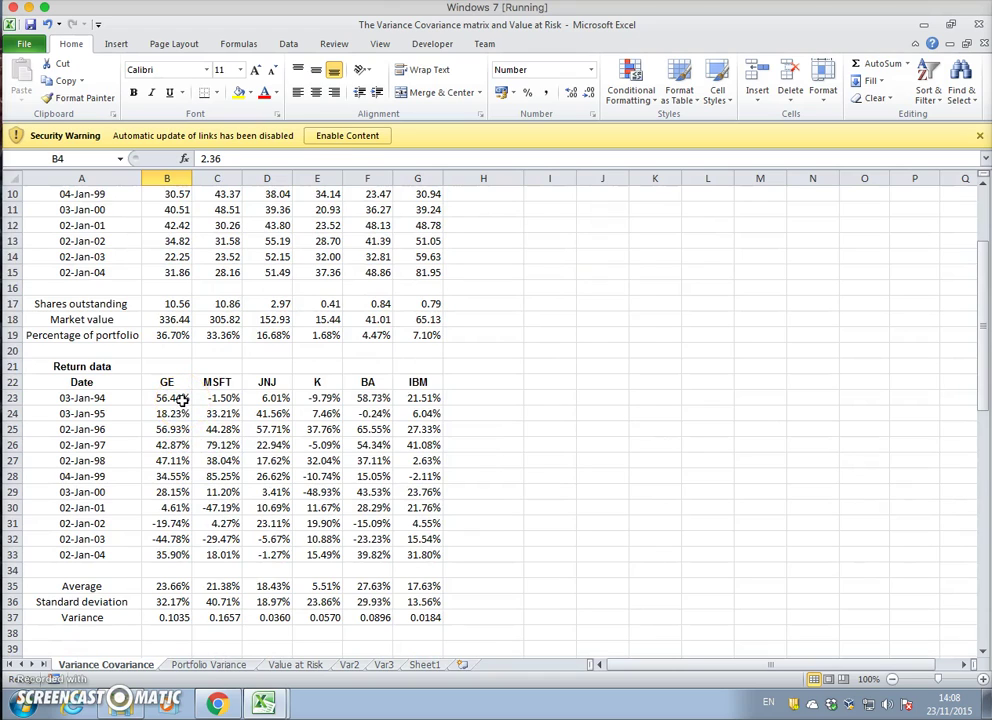
pyautogui.scroll(-6, 181, 402)
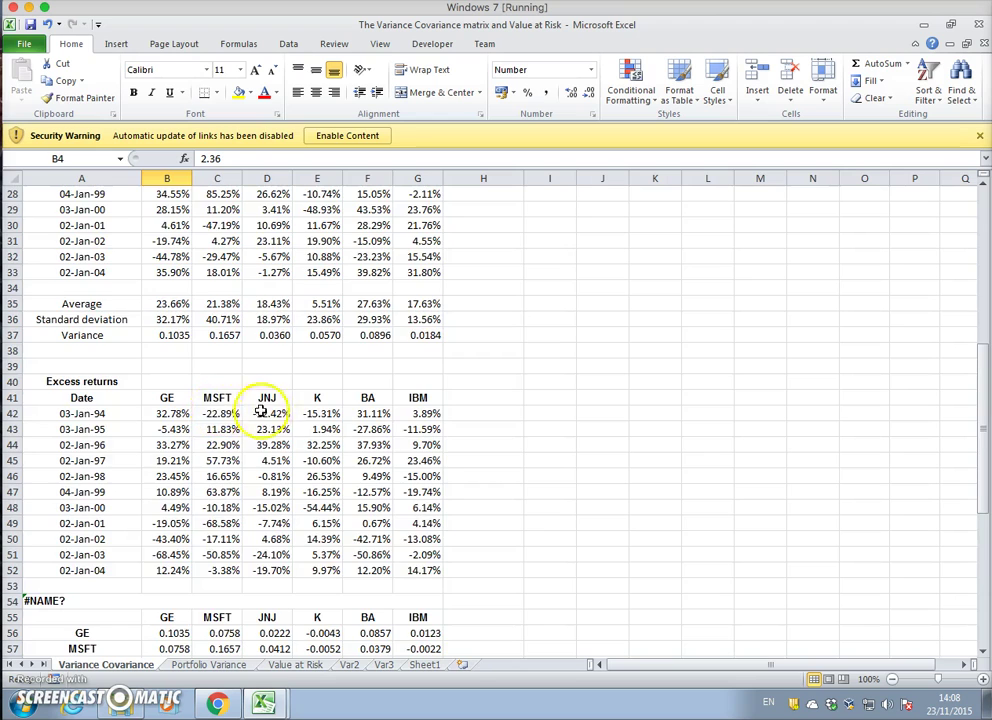
pyautogui.scroll(-4, 270, 413)
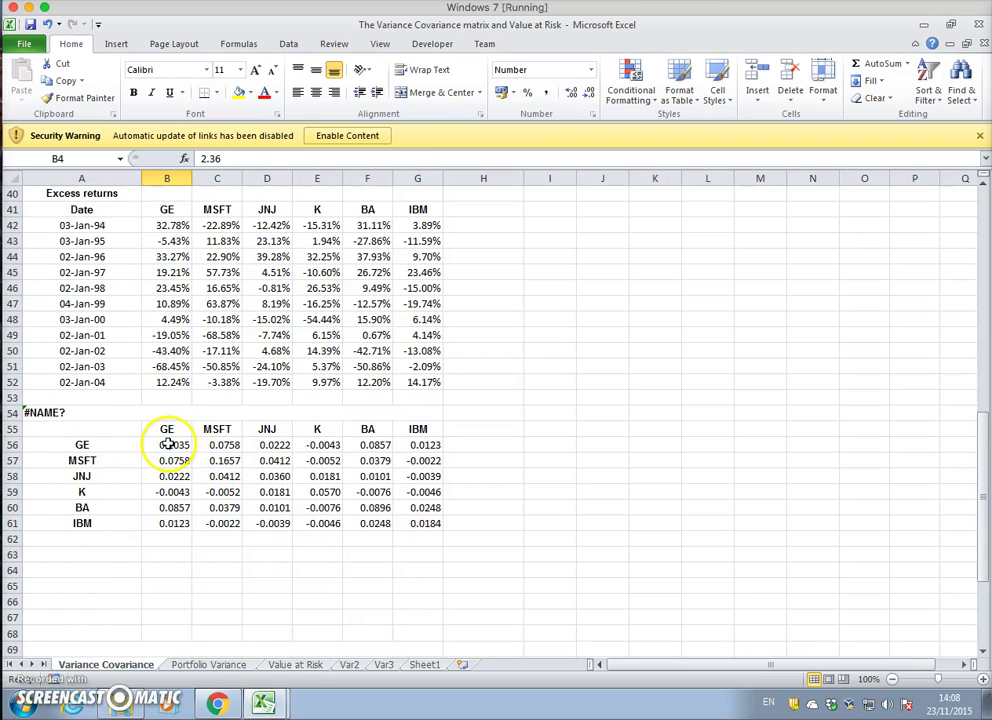
pyautogui.moveTo(168, 444); pyautogui.dragTo(410, 520)
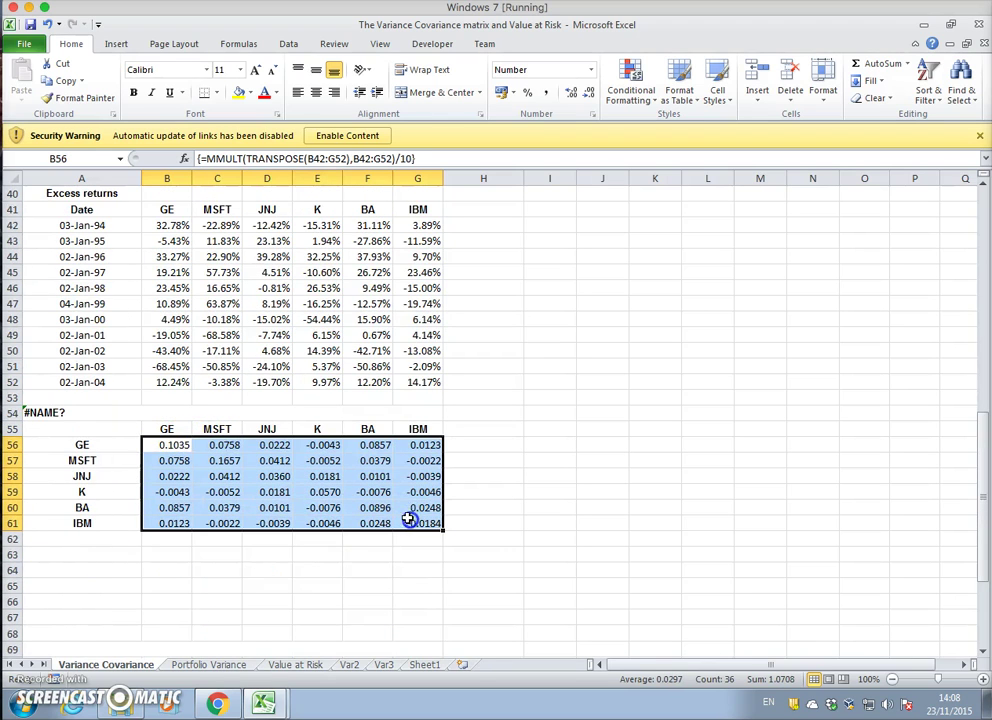
pyautogui.scroll(13, 260, 466)
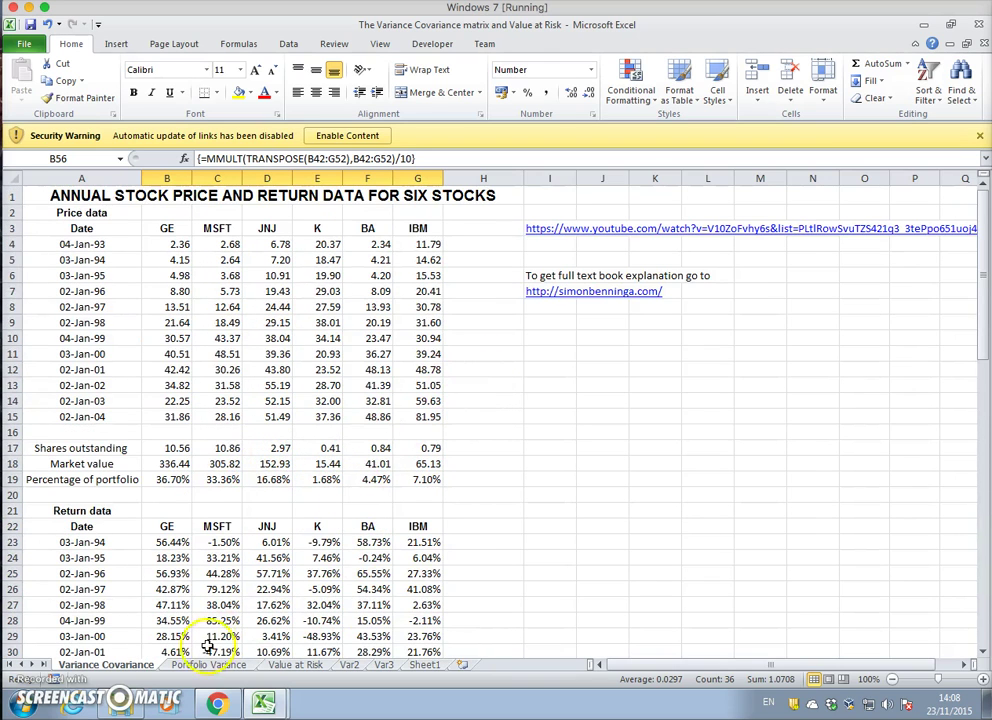
# Enable content, continue past the link warning, and show the Portfolio Variance sheet
pyautogui.click(339, 137)
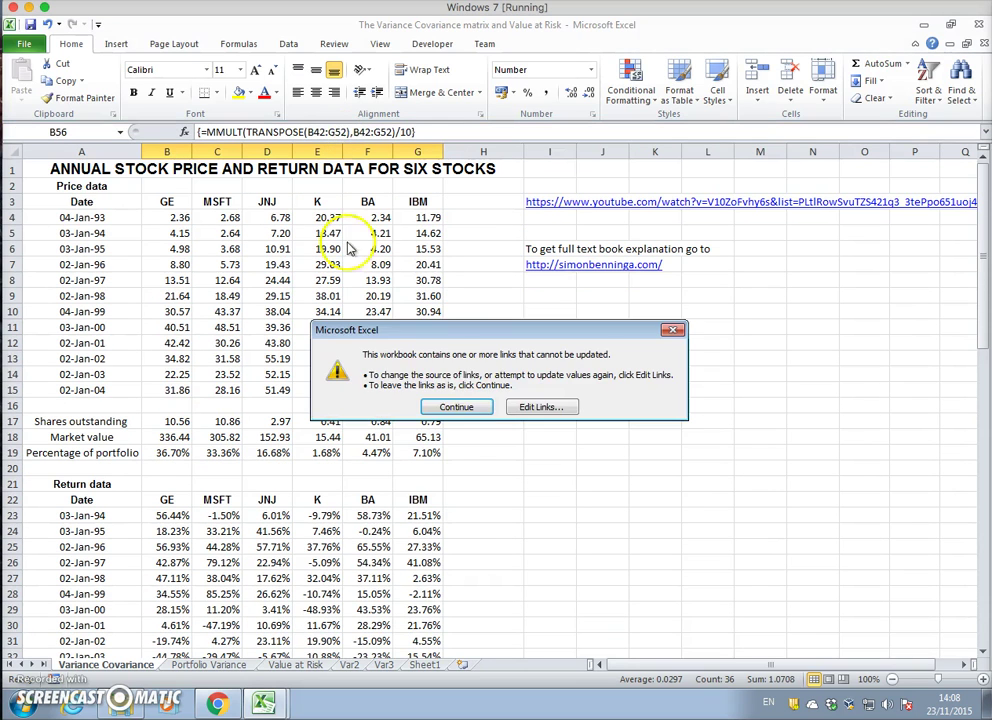
pyautogui.click(453, 408)
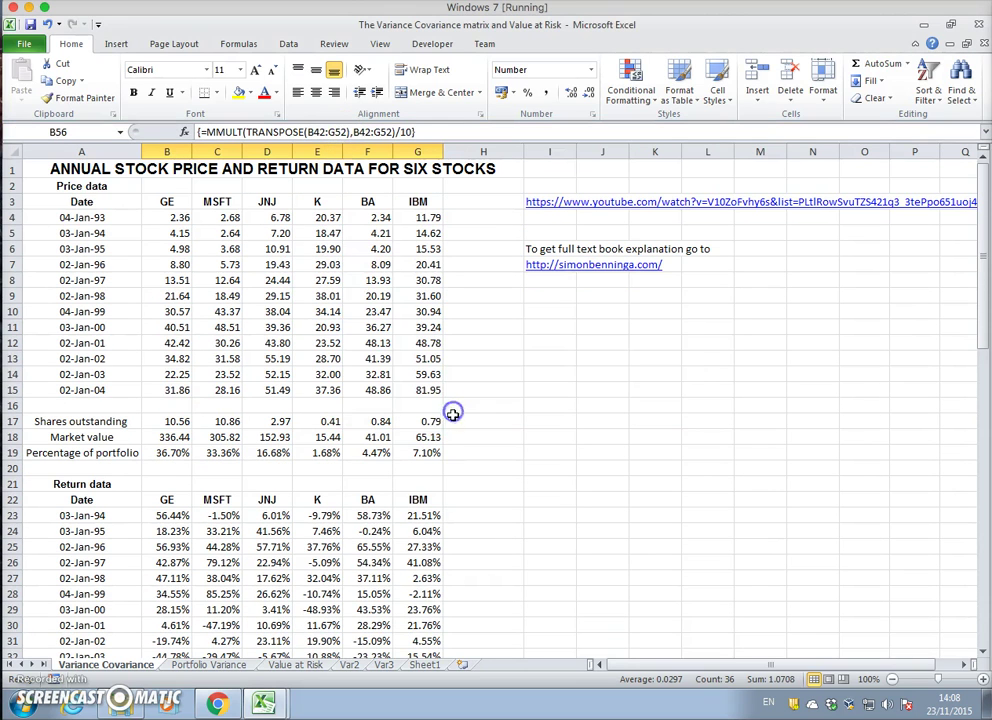
pyautogui.click(210, 665)
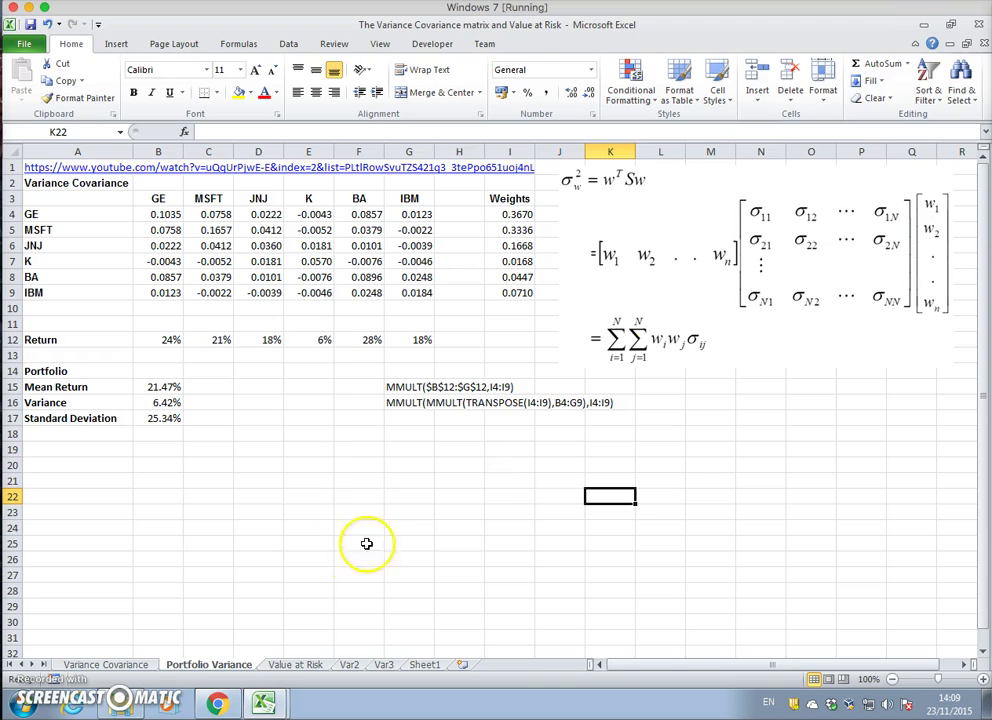
# Check the VaR Example page address in Chrome, then return to the VaRExampleRMFI4eModelBuilding workbook
pyautogui.click(926, 26)
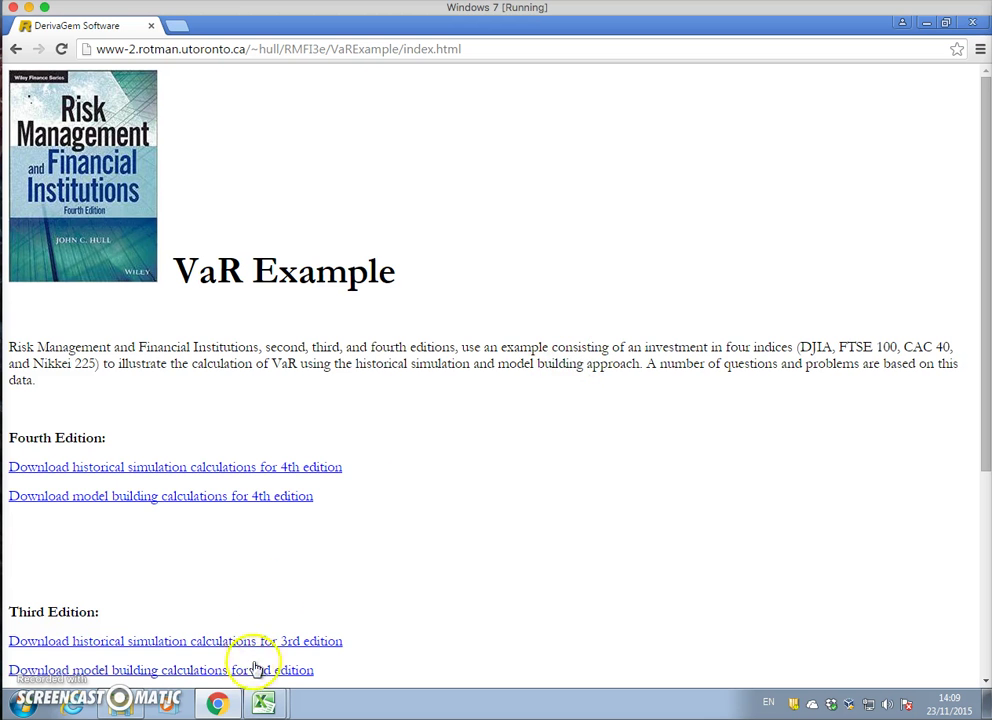
pyautogui.moveTo(273, 705)
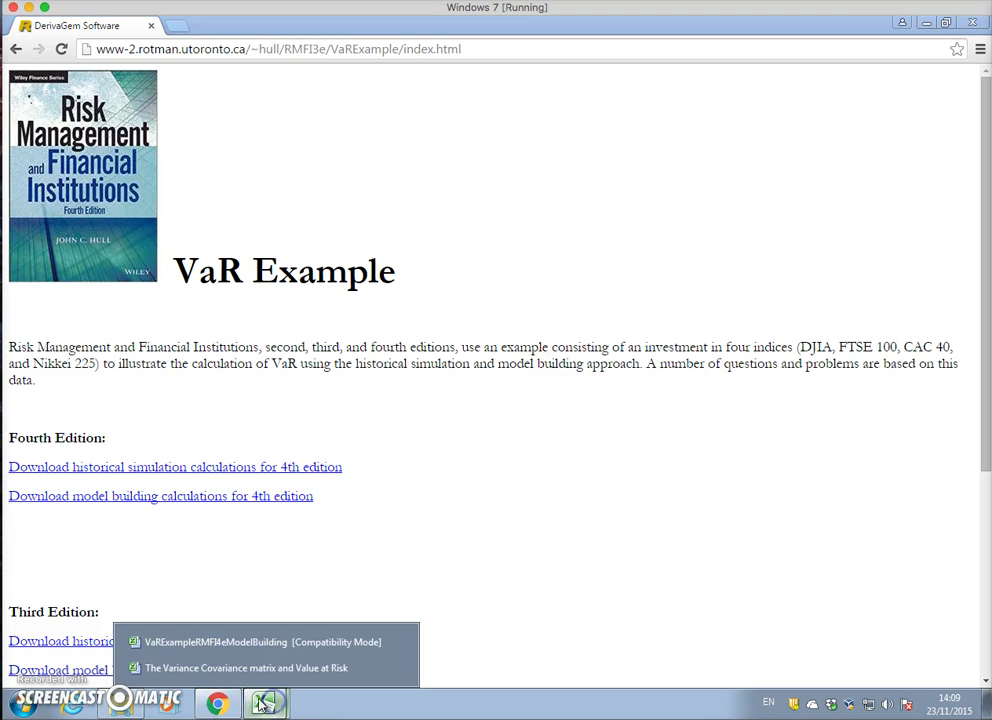
pyautogui.click(216, 648)
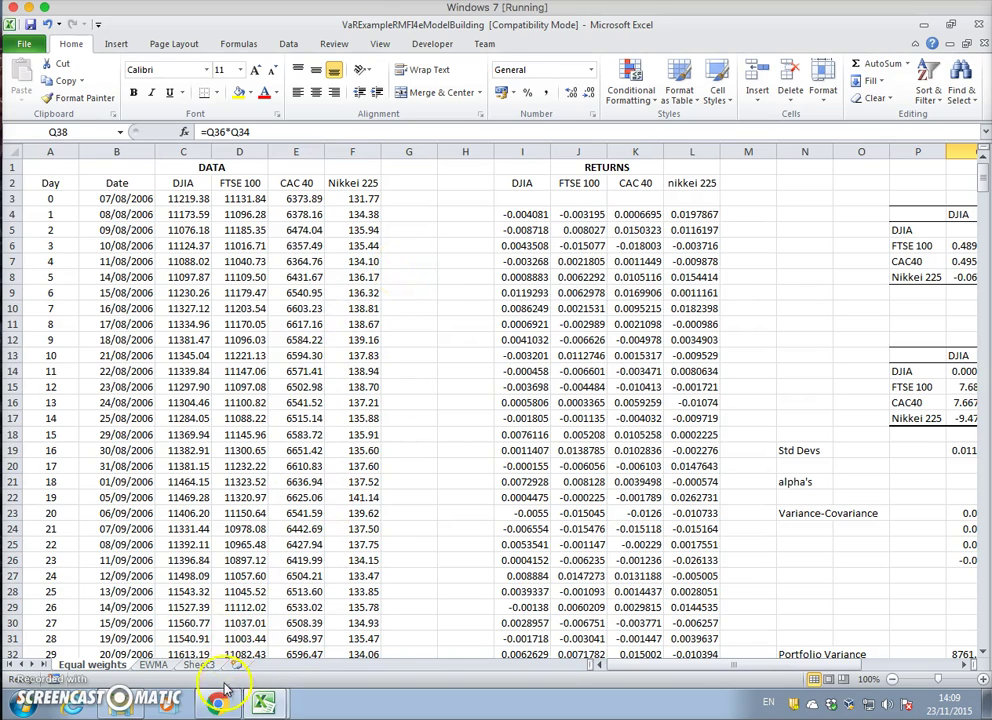
pyautogui.hotkey('alt', 'Tab')
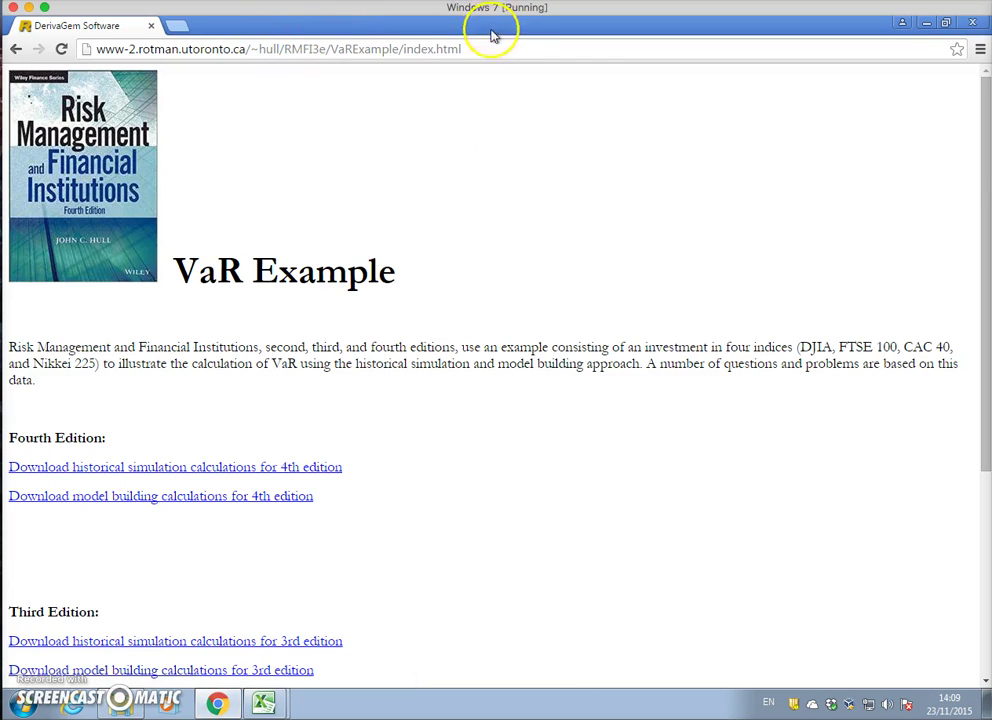
pyautogui.click(491, 48)
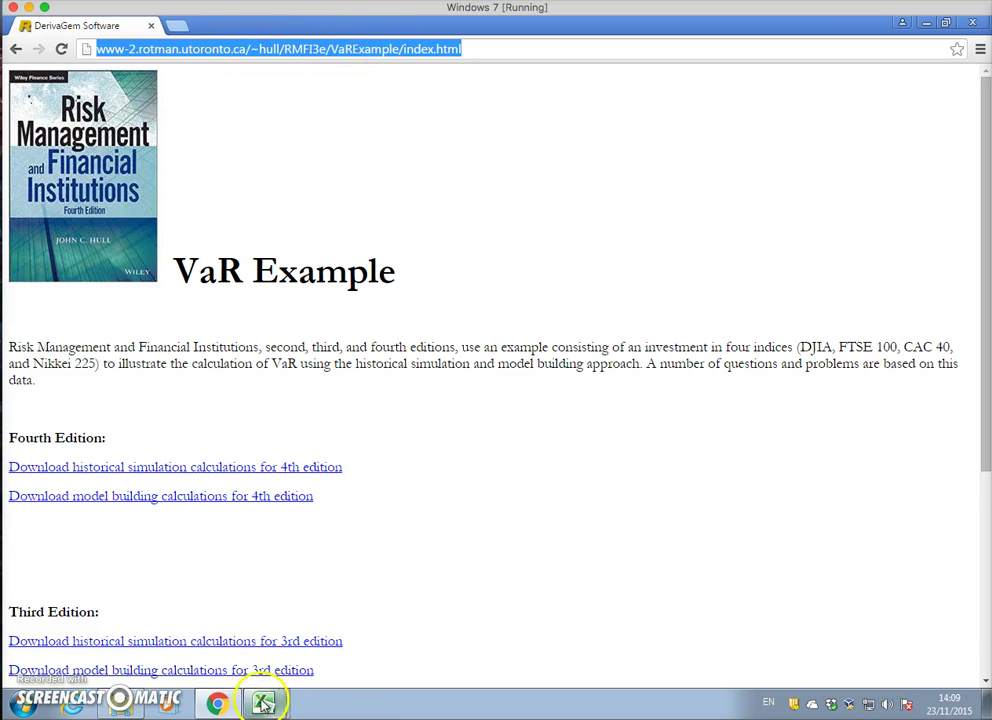
pyautogui.moveTo(262, 705)
pyautogui.click(250, 638)
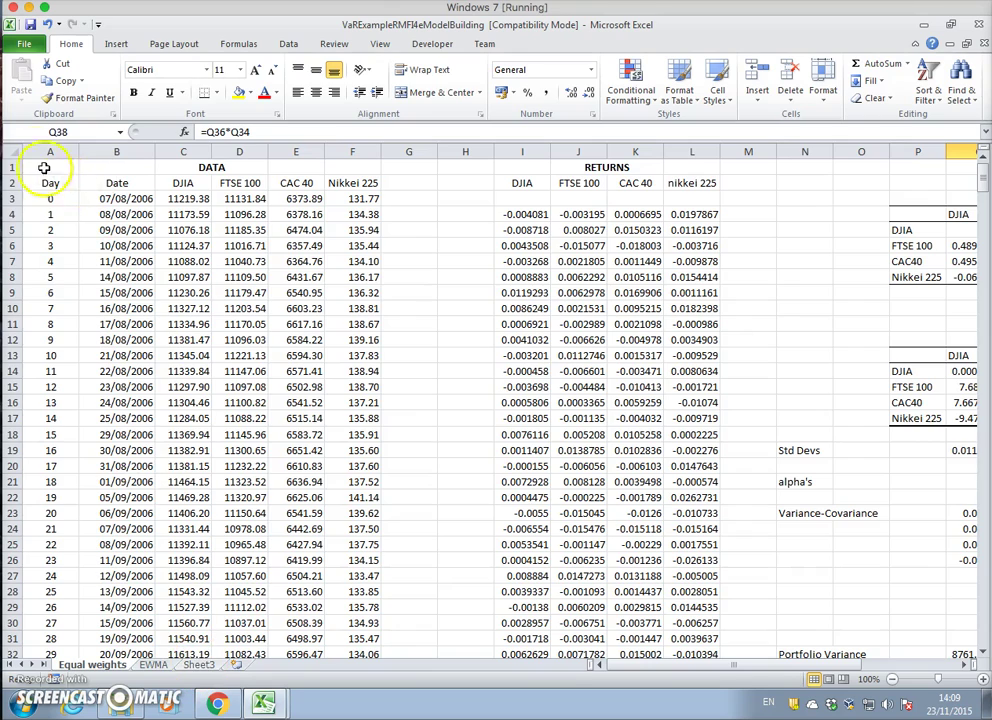
# Copy the entire Equal weights sheet and paste it into Sheet3
pyautogui.click(8, 150)
pyautogui.click(65, 80)
pyautogui.click(199, 665)
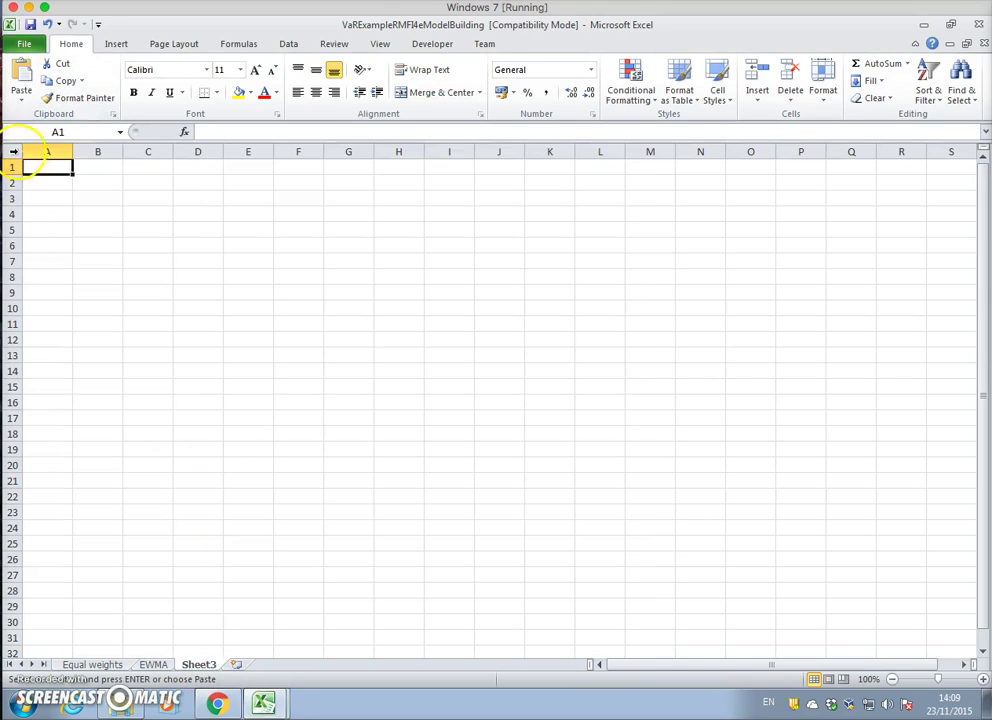
pyautogui.click(22, 76)
pyautogui.click(414, 293)
# Inspect the pasted DJIA return formula in I4 and its cell references
pyautogui.click(546, 248)
pyautogui.moveTo(836, 668)
pyautogui.mouseDown()
pyautogui.moveTo(845, 670)
pyautogui.moveTo(830, 669)
pyautogui.mouseUp()
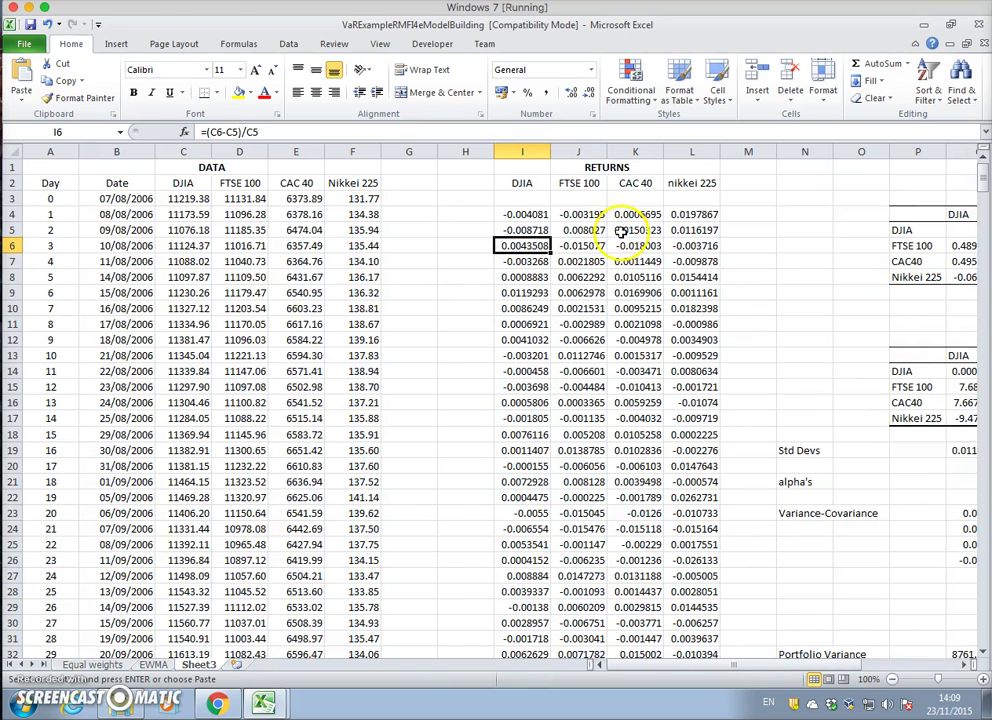
pyautogui.click(528, 216)
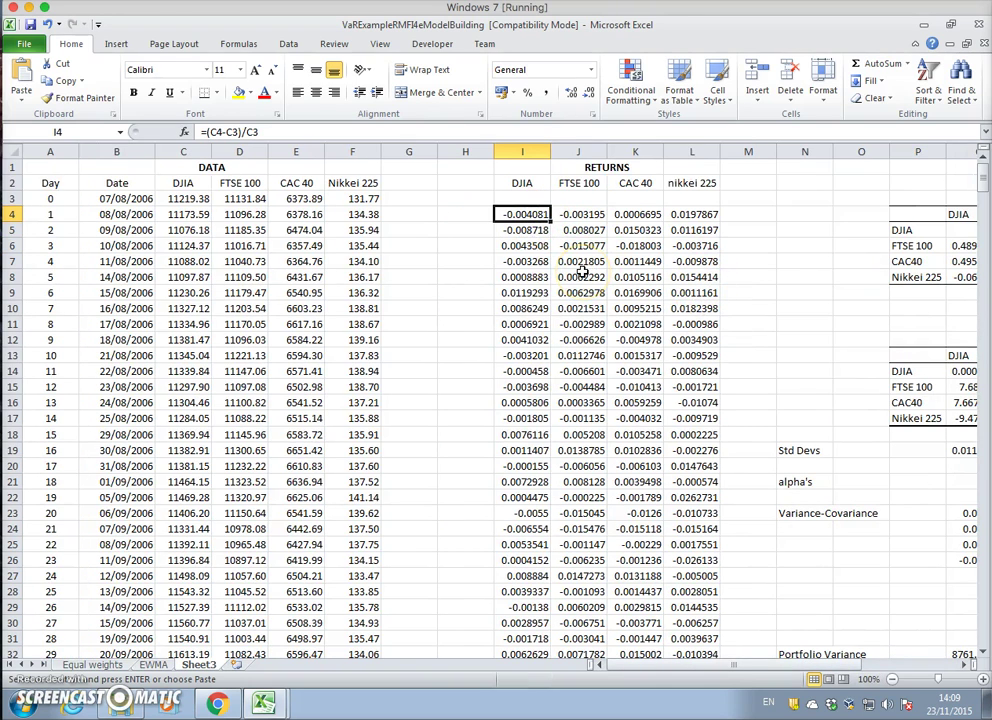
pyautogui.click(528, 216)
pyautogui.doubleClick(528, 216)
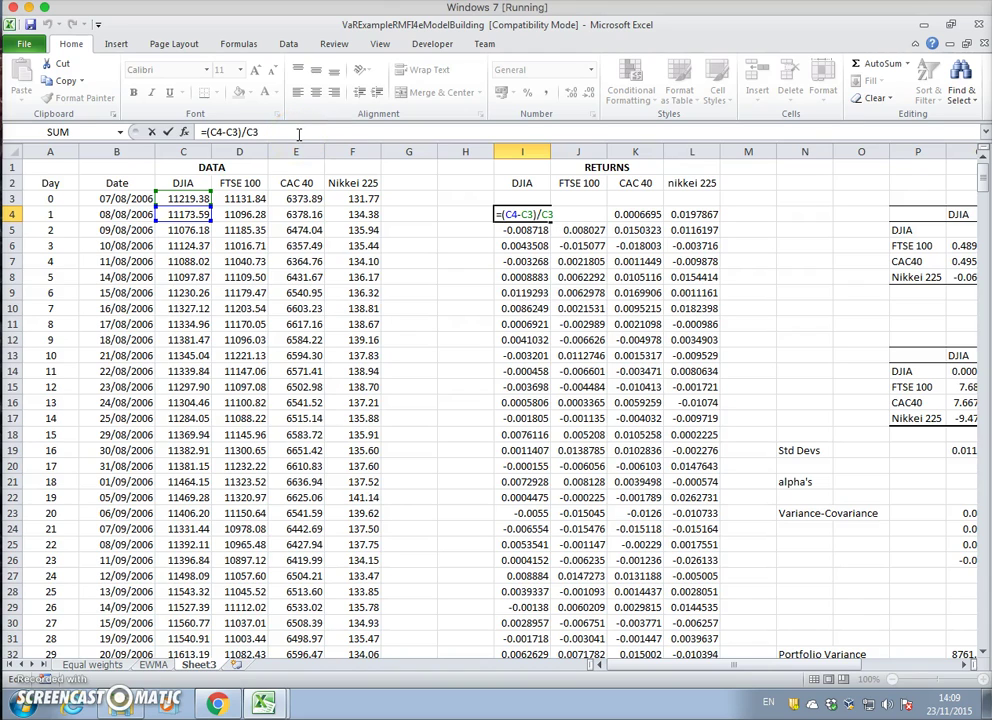
pyautogui.press('Return')
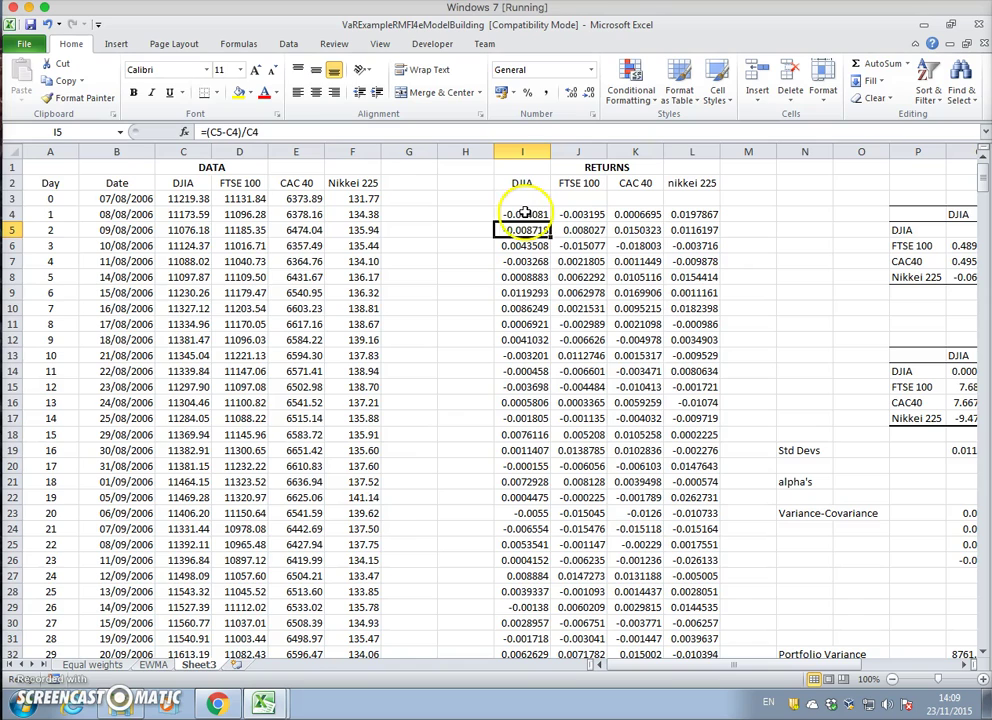
# Check the DJIA return formulas in I5, I6 and I8
pyautogui.click(520, 214)
pyautogui.click(525, 229)
pyautogui.doubleClick(527, 230)
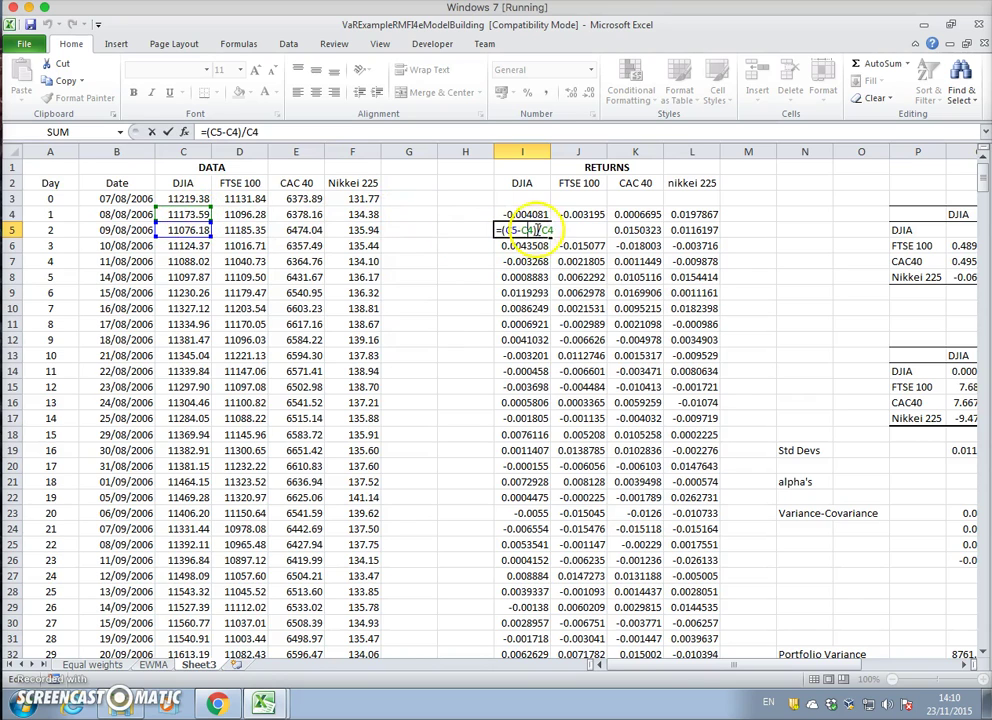
pyautogui.press('Return')
pyautogui.doubleClick(527, 245)
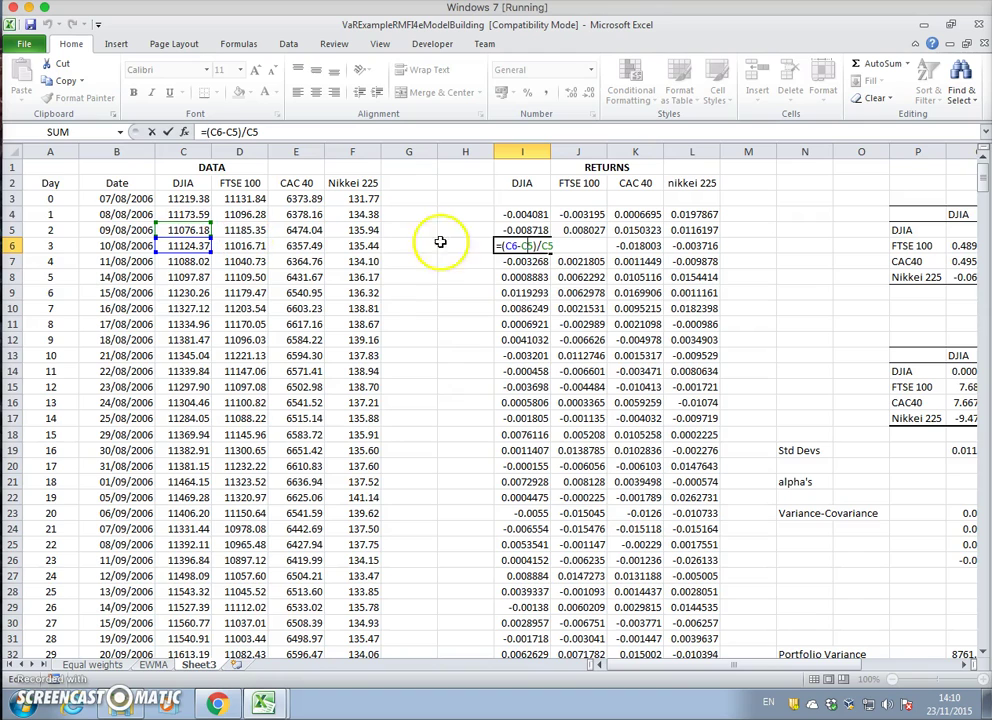
pyautogui.press('Return')
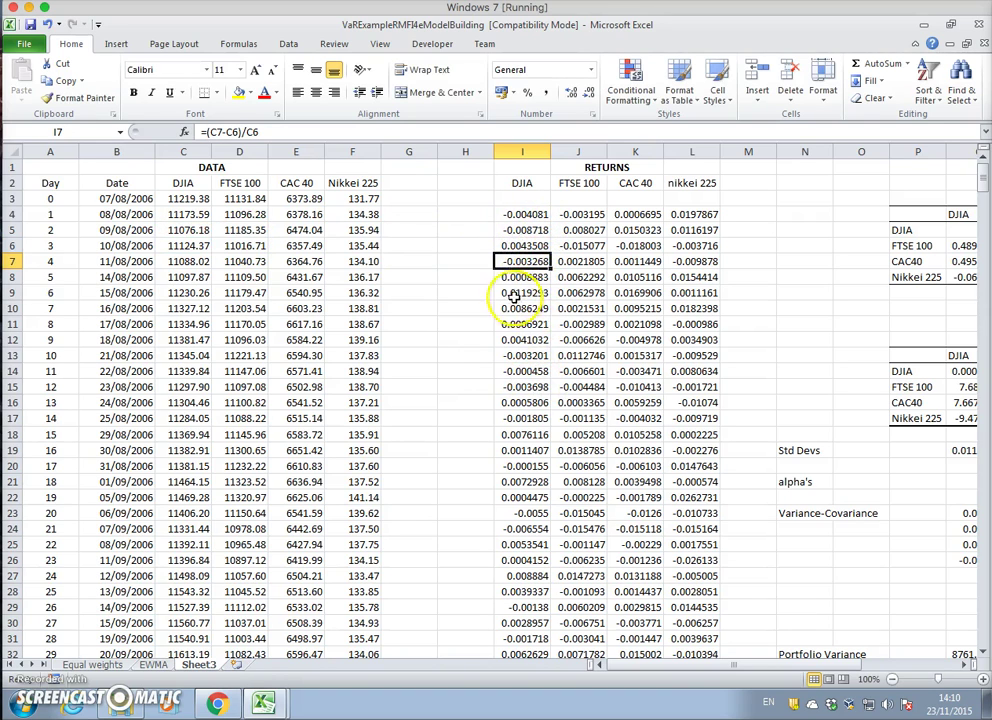
pyautogui.click(515, 279)
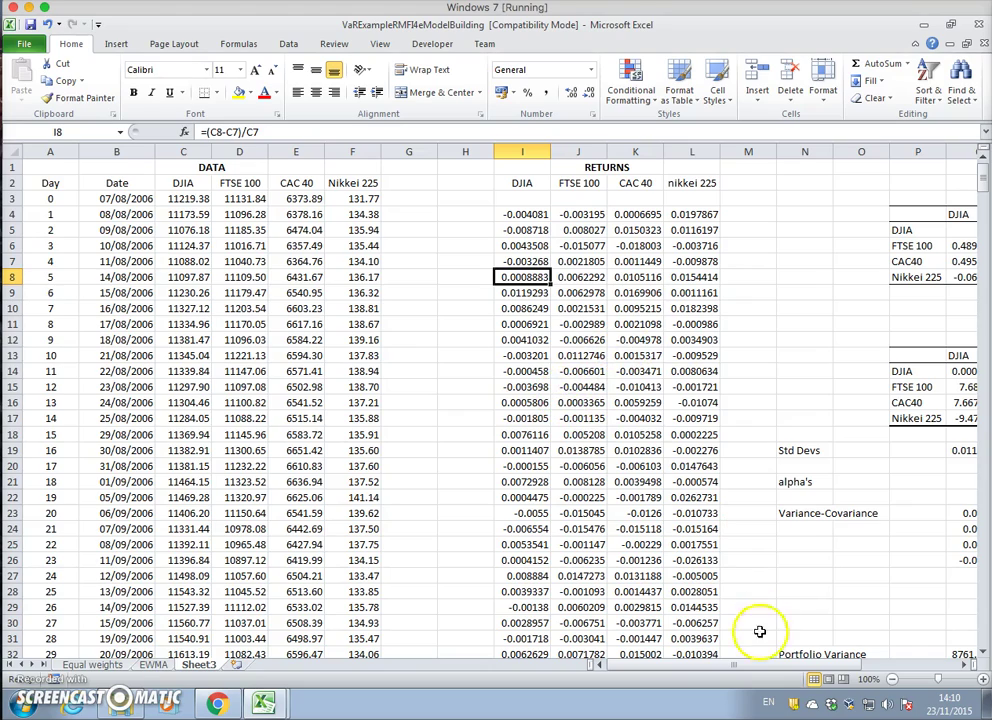
pyautogui.moveTo(765, 667); pyautogui.dragTo(860, 676)
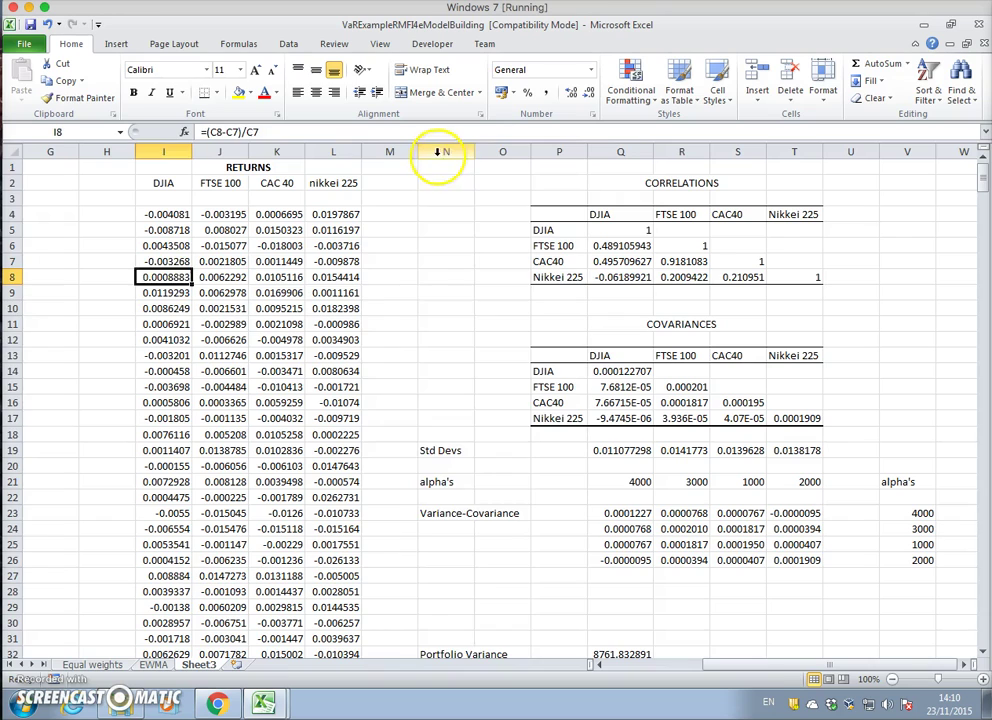
# Insert four blank columns at N:Q on Sheet3
pyautogui.moveTo(446, 151); pyautogui.dragTo(619, 151)
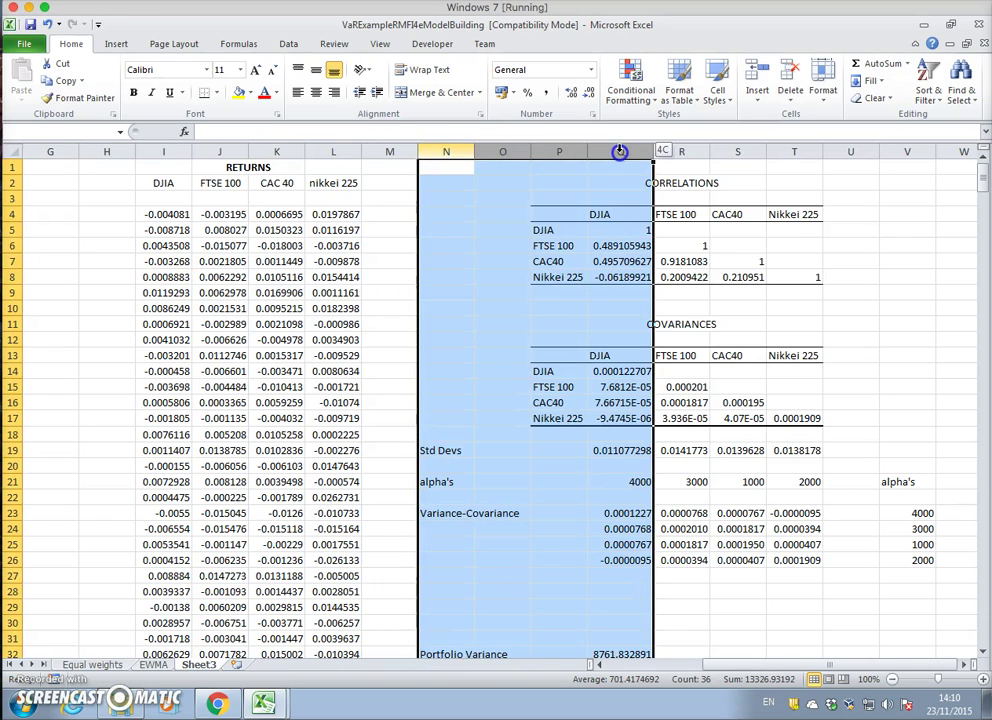
pyautogui.rightClick(620, 151)
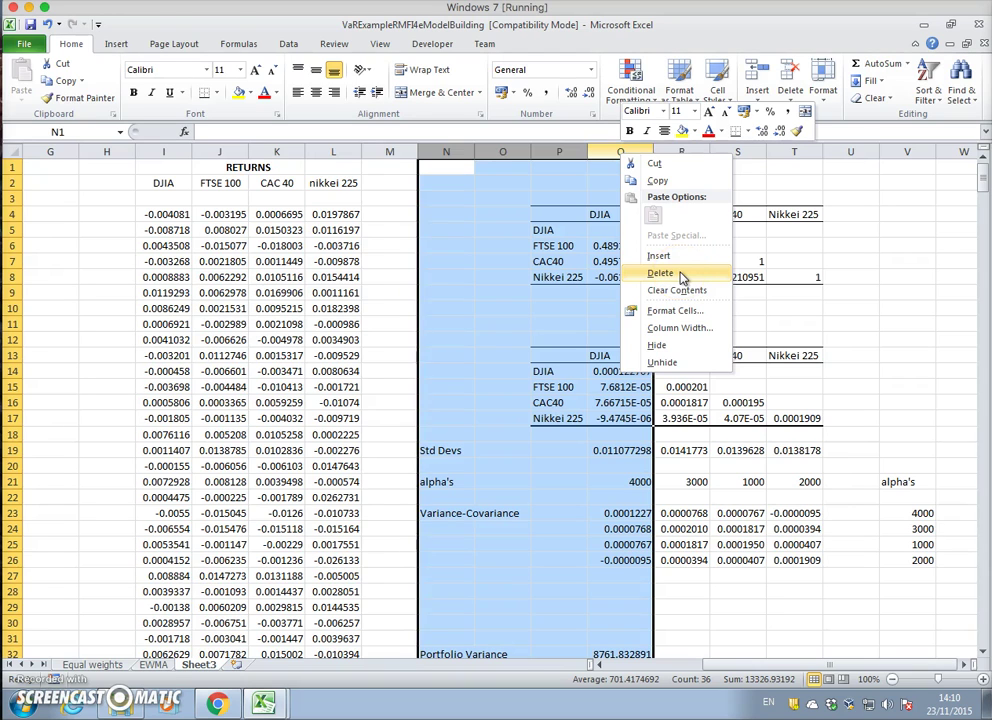
pyautogui.click(684, 272)
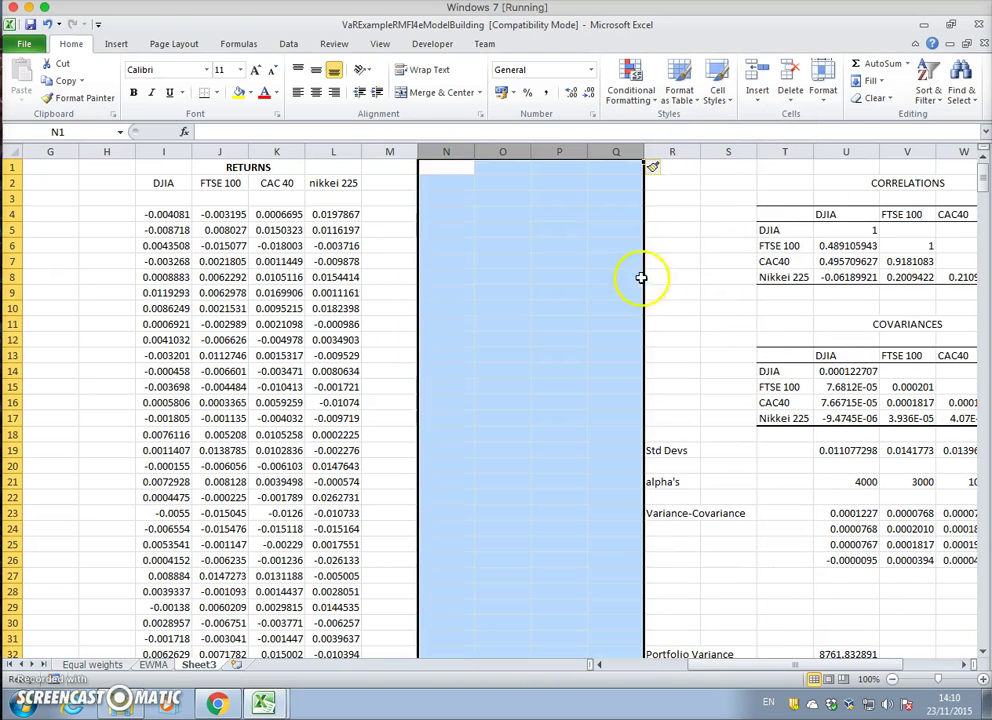
pyautogui.click(611, 287)
pyautogui.click(444, 183)
pyautogui.click(508, 183)
pyautogui.click(570, 184)
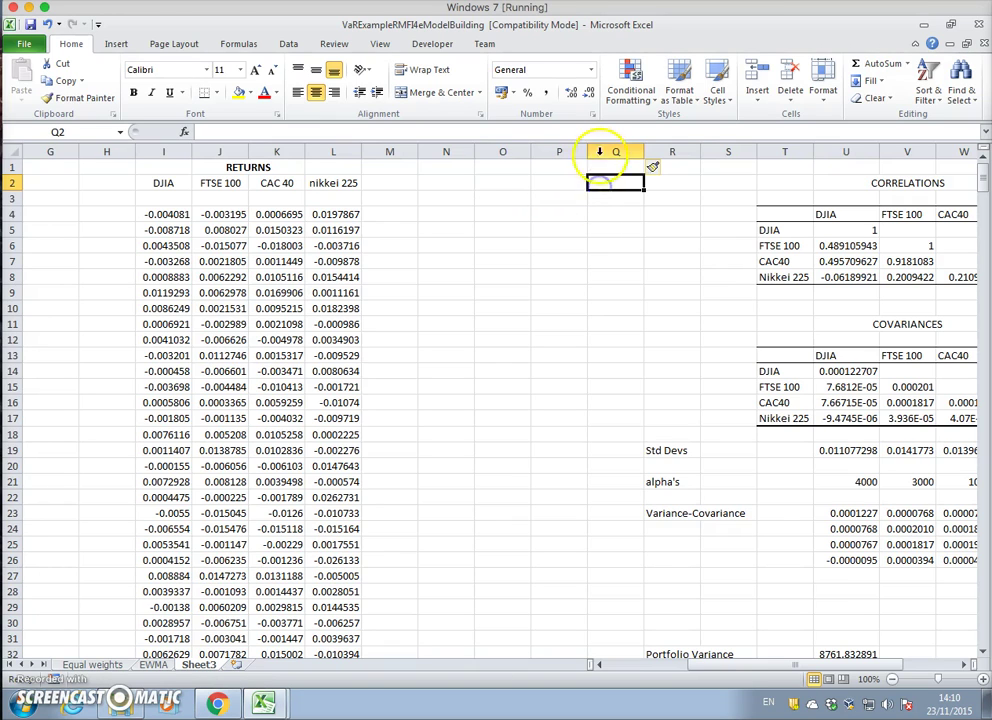
# Insert one more blank column at Q, making five in total
pyautogui.click(606, 151)
pyautogui.rightClick(607, 153)
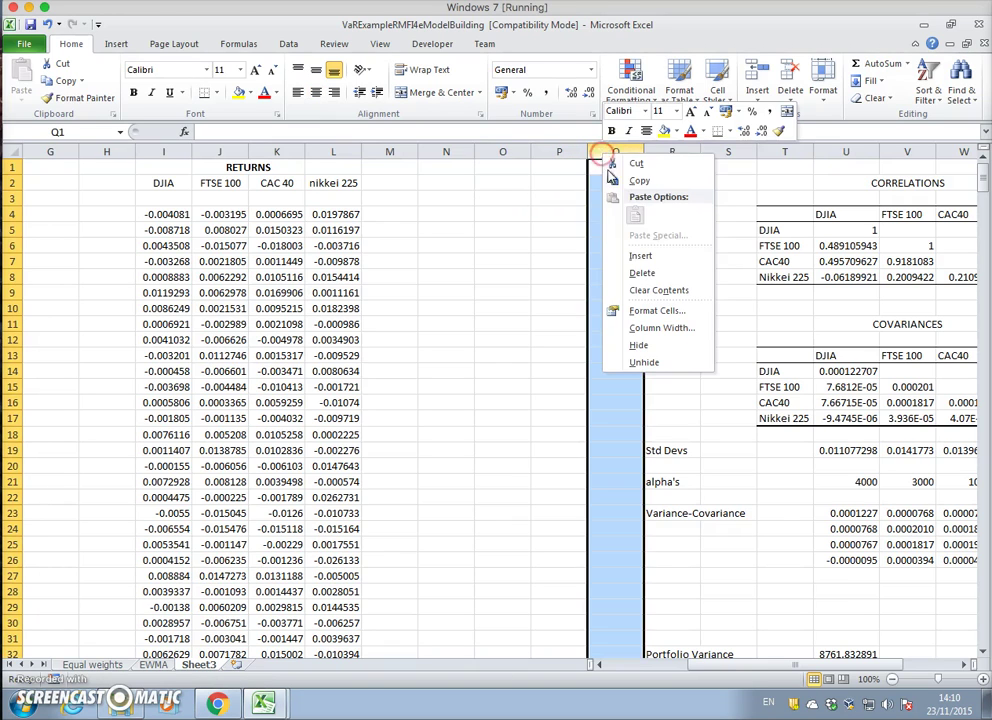
pyautogui.click(642, 258)
pyautogui.click(637, 258)
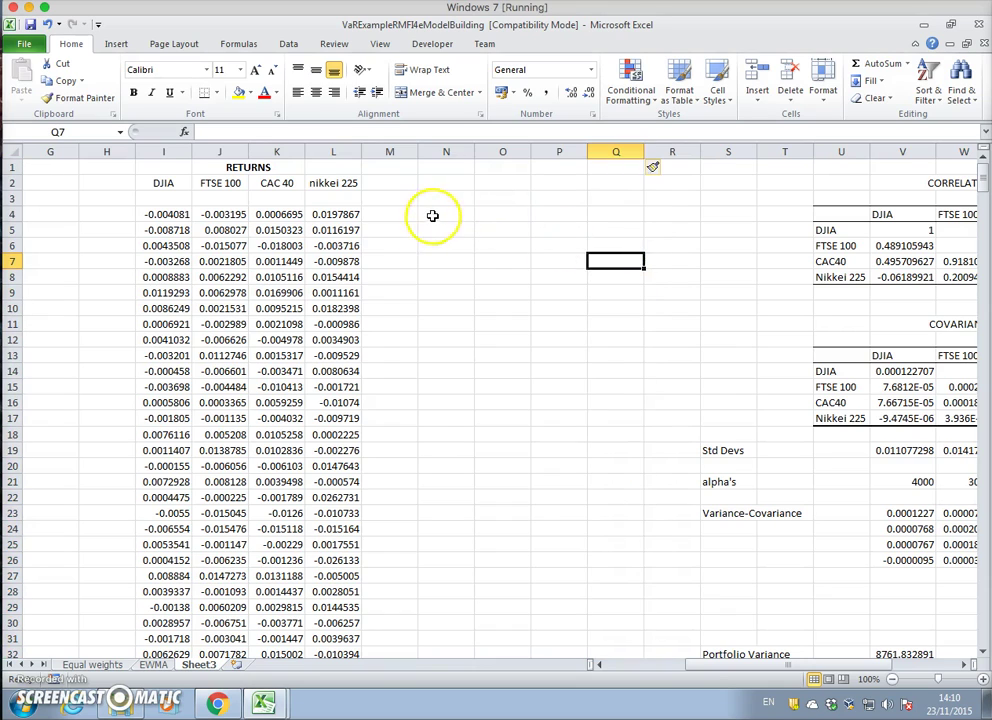
pyautogui.click(440, 213)
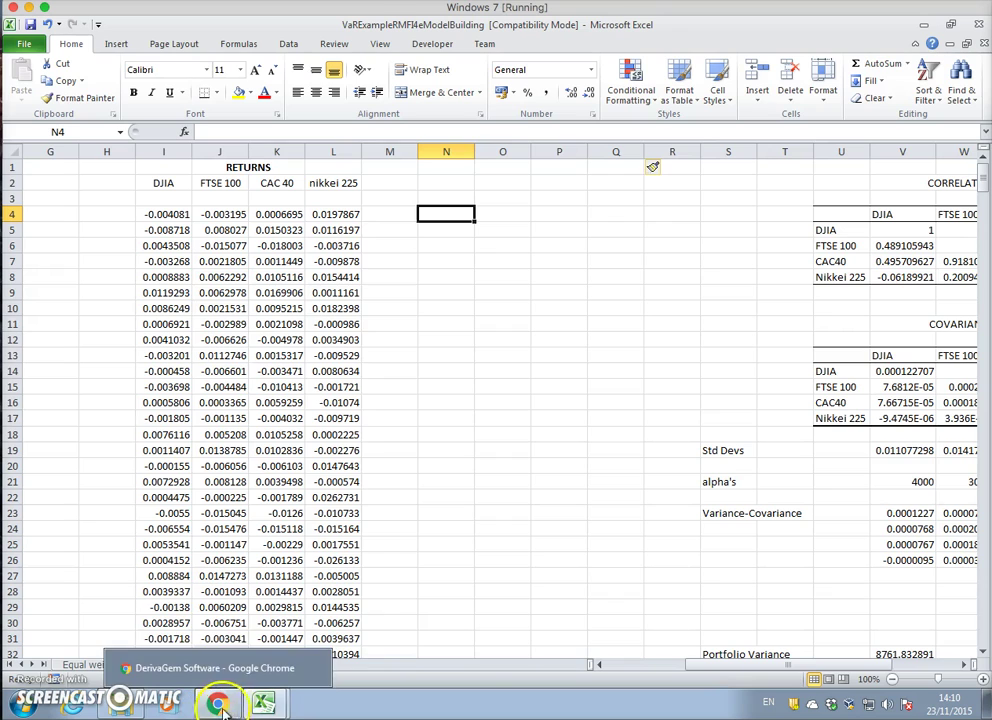
# Open the Variance Covariance sheet and inspect the GE return formula in B23
pyautogui.moveTo(270, 703)
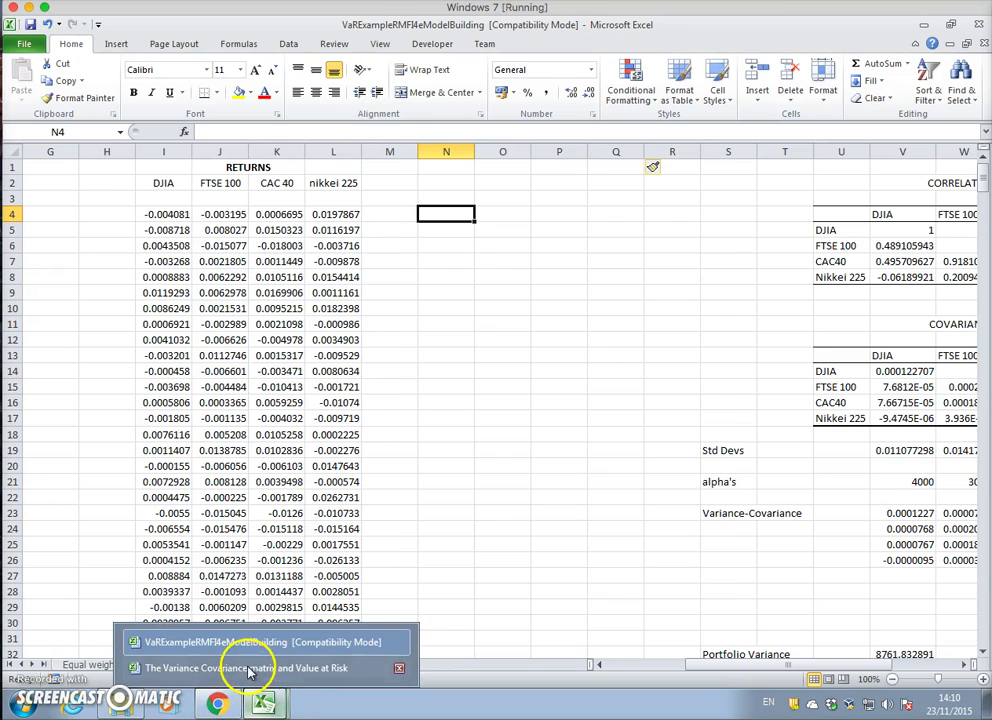
pyautogui.click(240, 667)
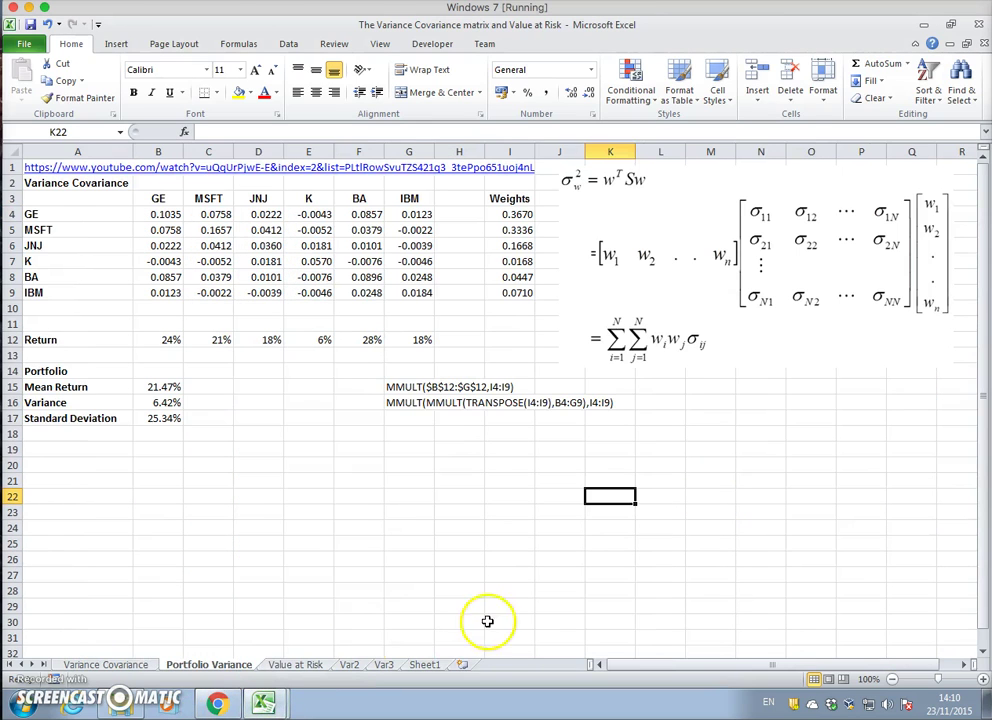
pyautogui.click(100, 665)
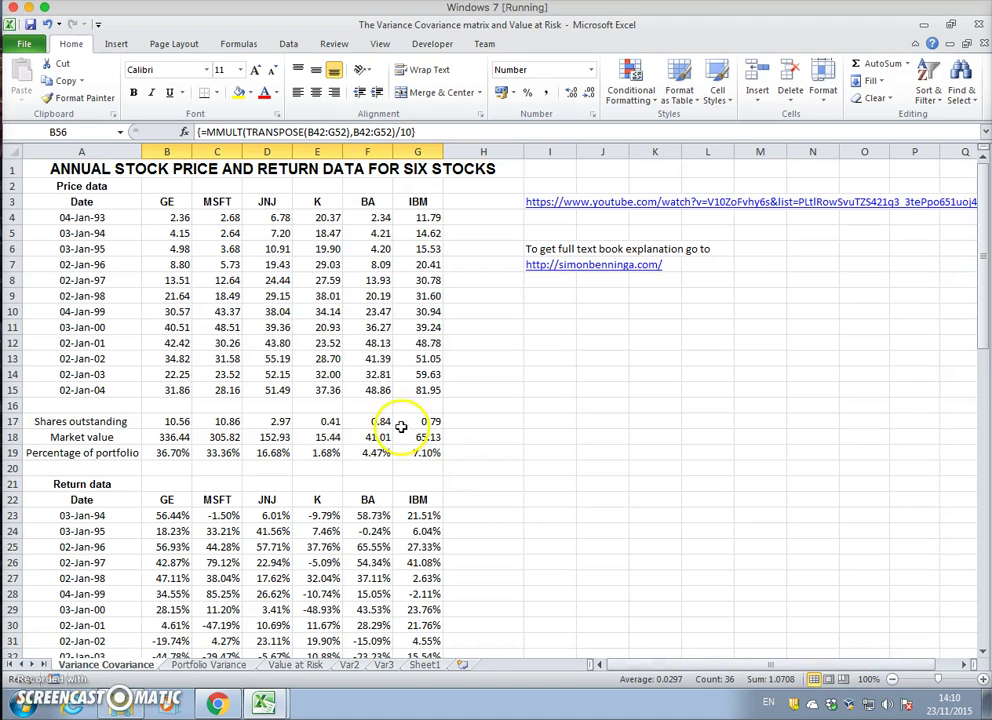
pyautogui.scroll(-3, 145, 556)
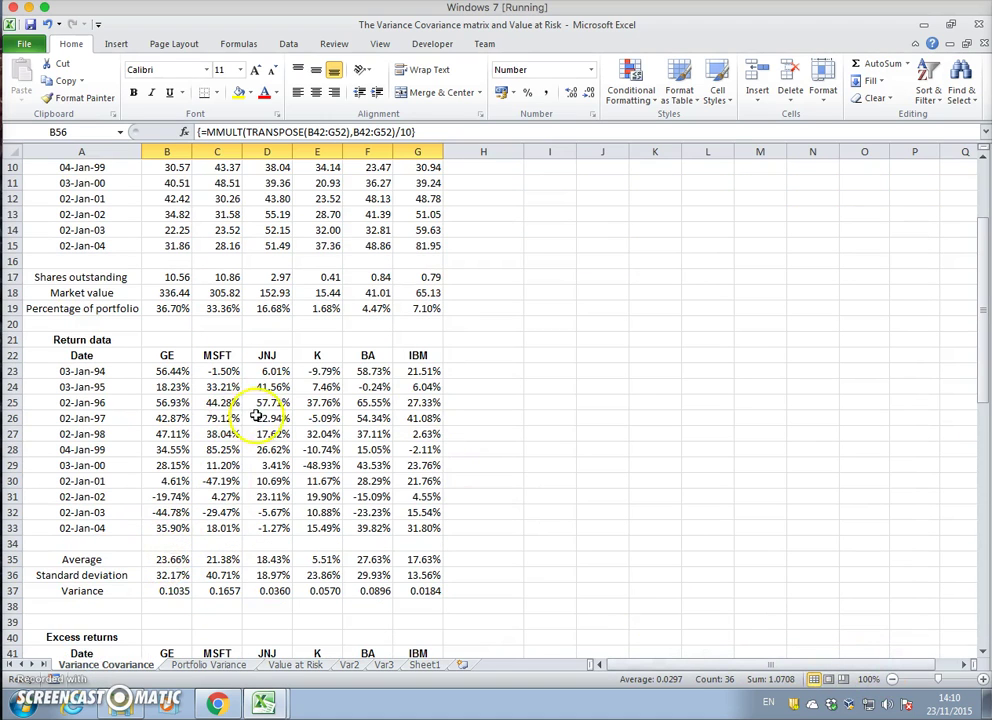
pyautogui.scroll(3, 257, 418)
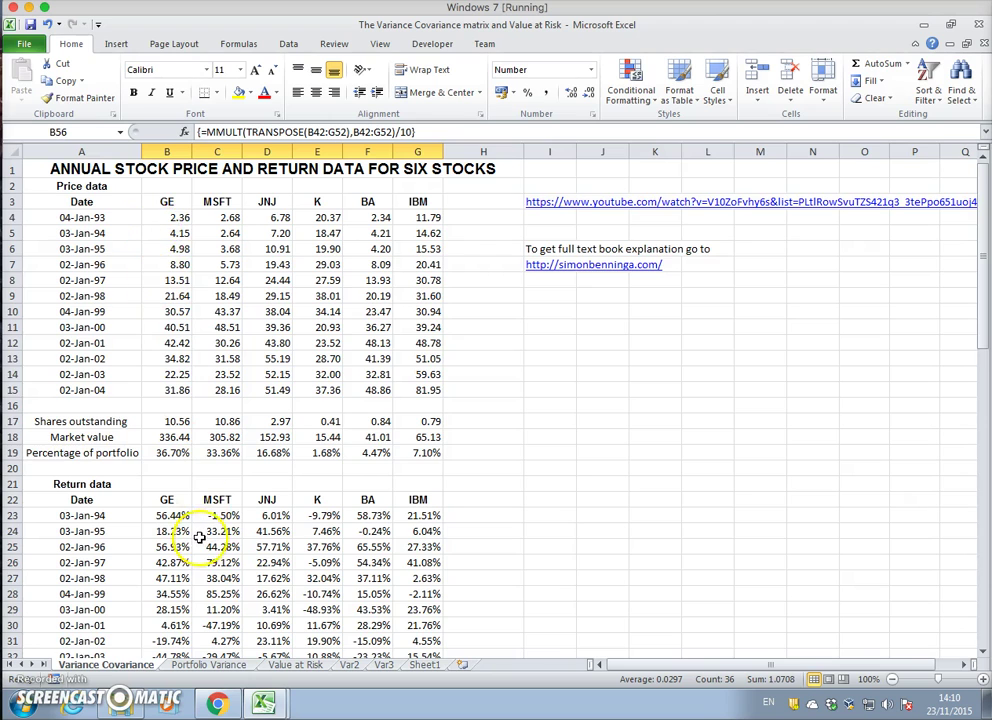
pyautogui.scroll(-2, 199, 532)
pyautogui.click(150, 418)
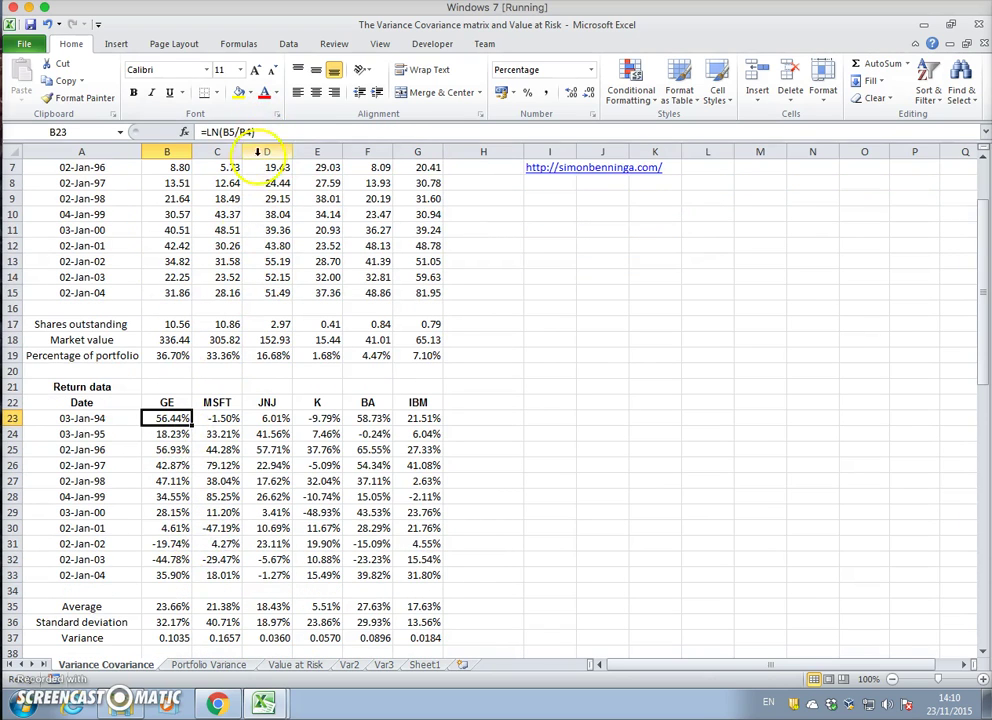
pyautogui.doubleClick(167, 418)
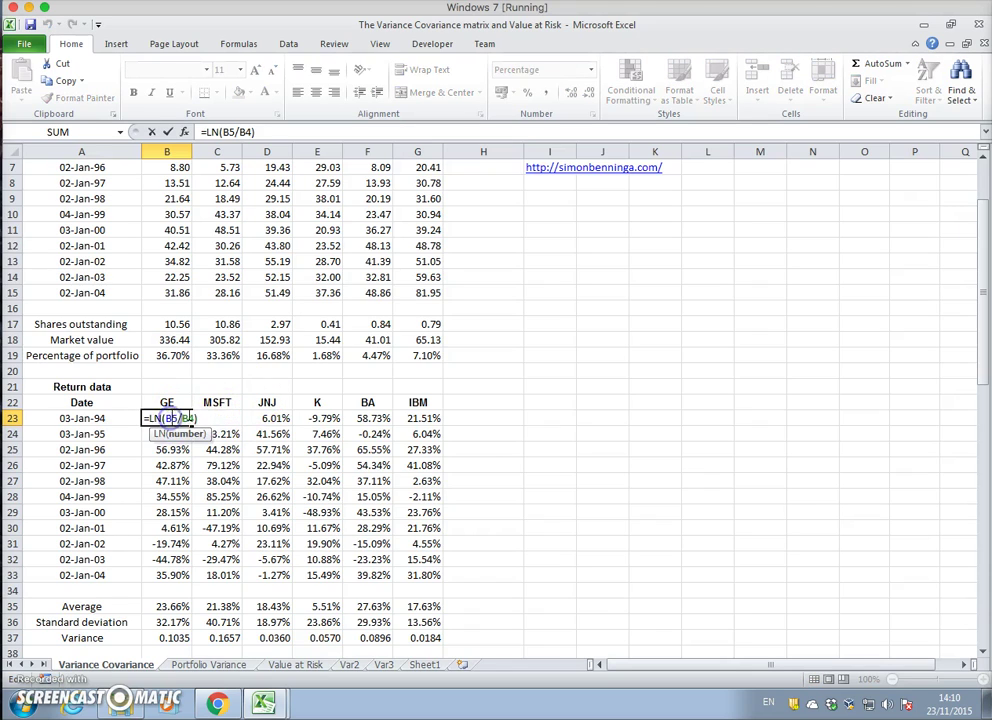
pyautogui.scroll(-4, 381, 421)
pyautogui.scroll(6, 381, 422)
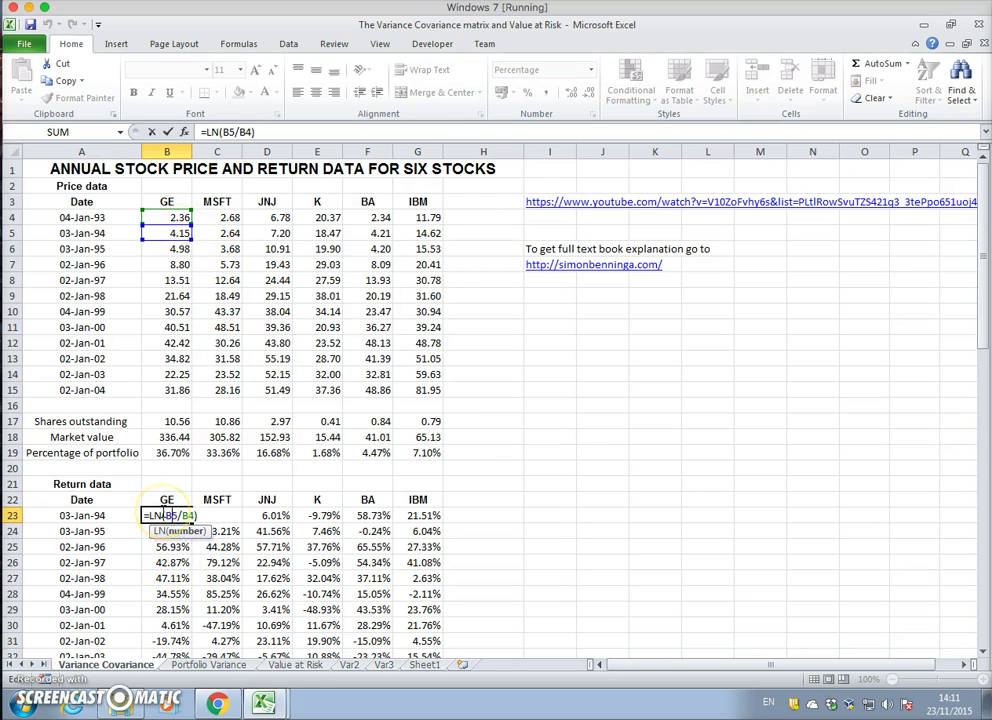
pyautogui.press('Return')
# Check the GE average, standard deviation and variance formulas in B35:B37
pyautogui.scroll(-4, 180, 525)
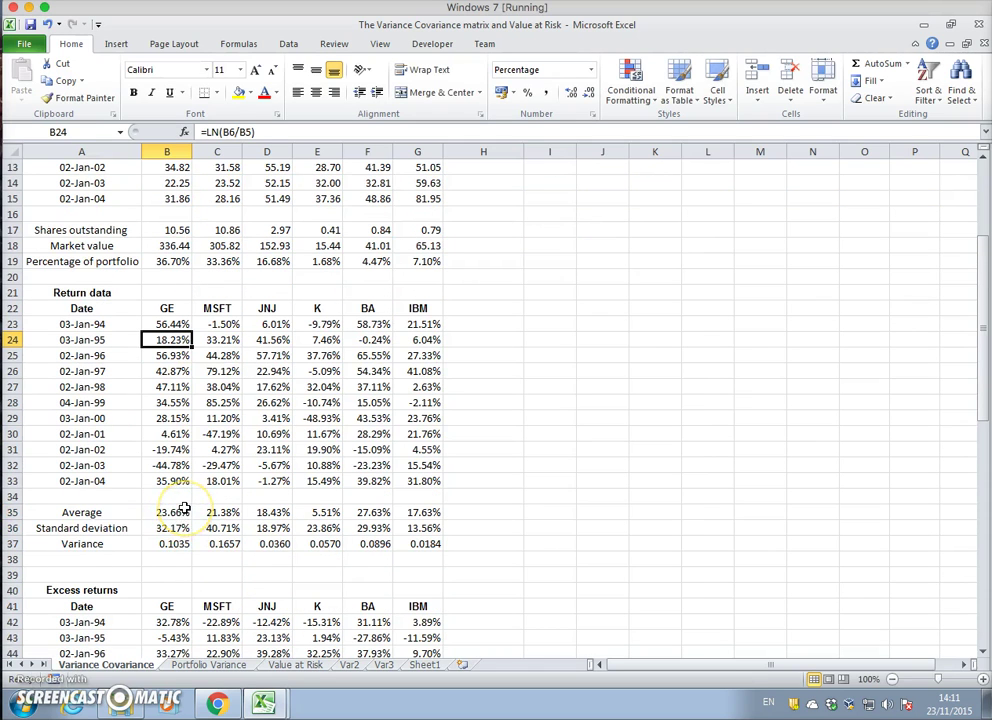
pyautogui.scroll(-2, 184, 509)
pyautogui.click(170, 419)
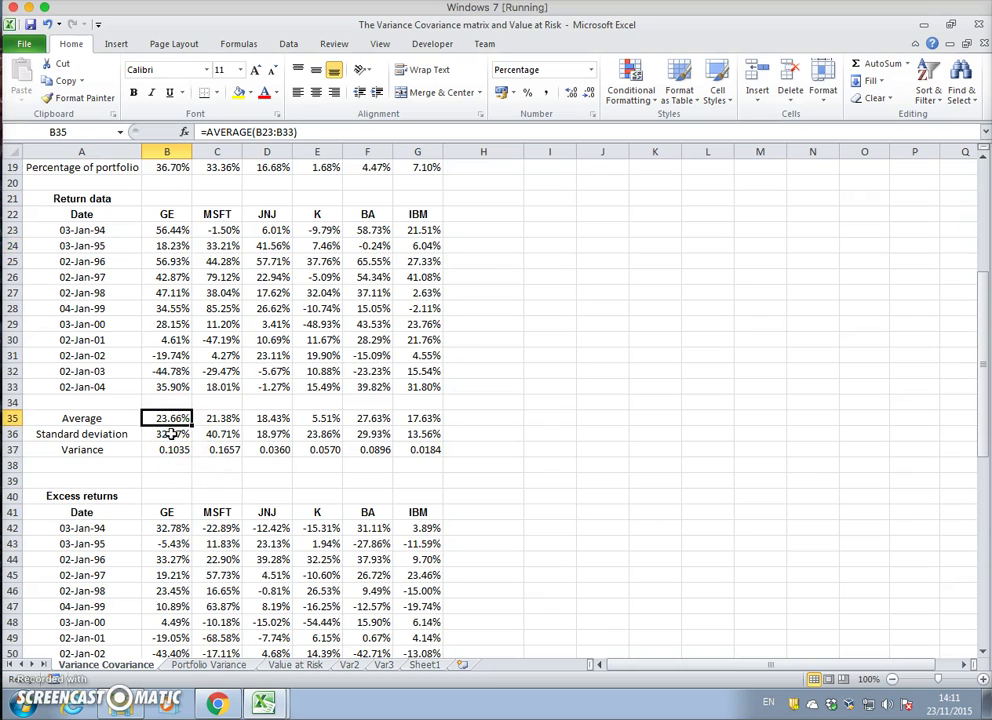
pyautogui.click(170, 434)
pyautogui.click(170, 449)
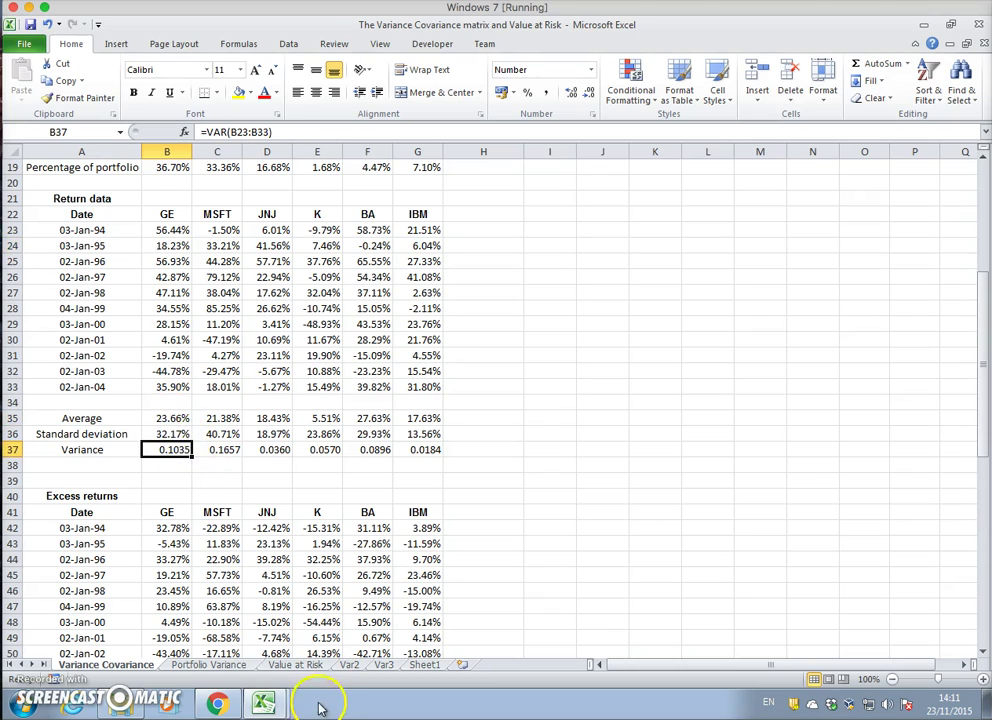
# Minimise the workbook and cycle through the open Excel windows from the taskbar
pyautogui.click(925, 26)
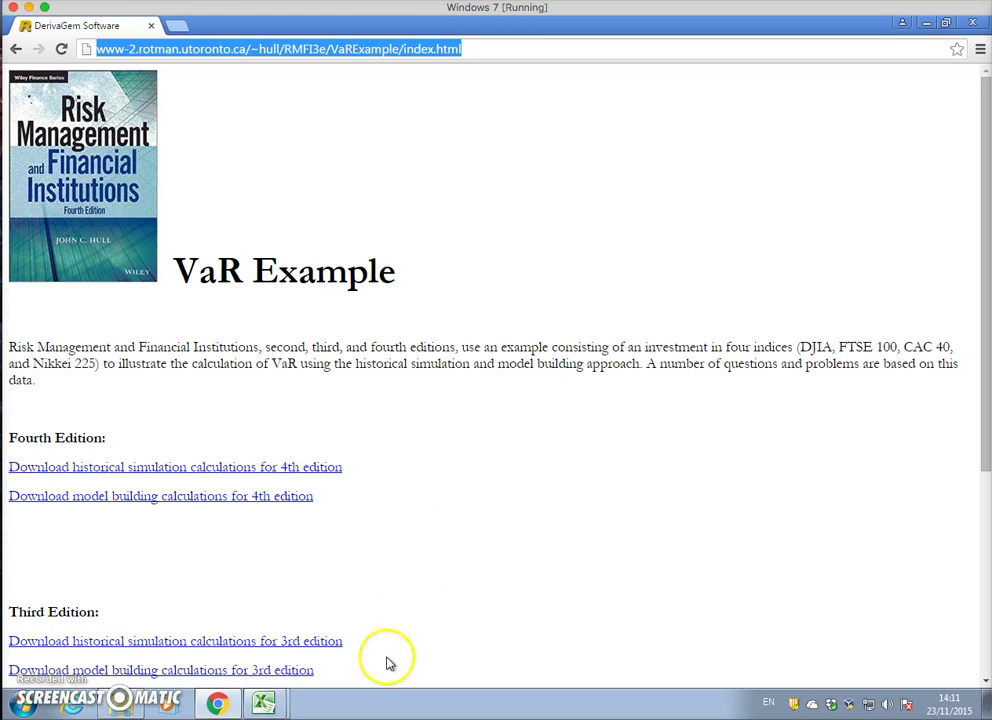
pyautogui.click(263, 704)
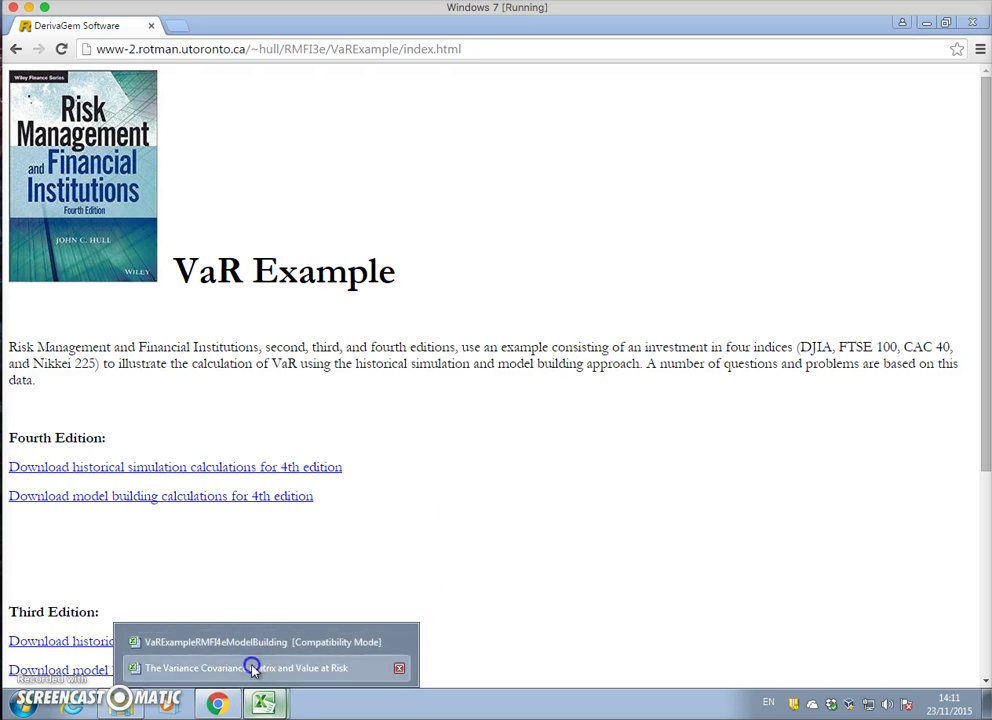
pyautogui.click(250, 667)
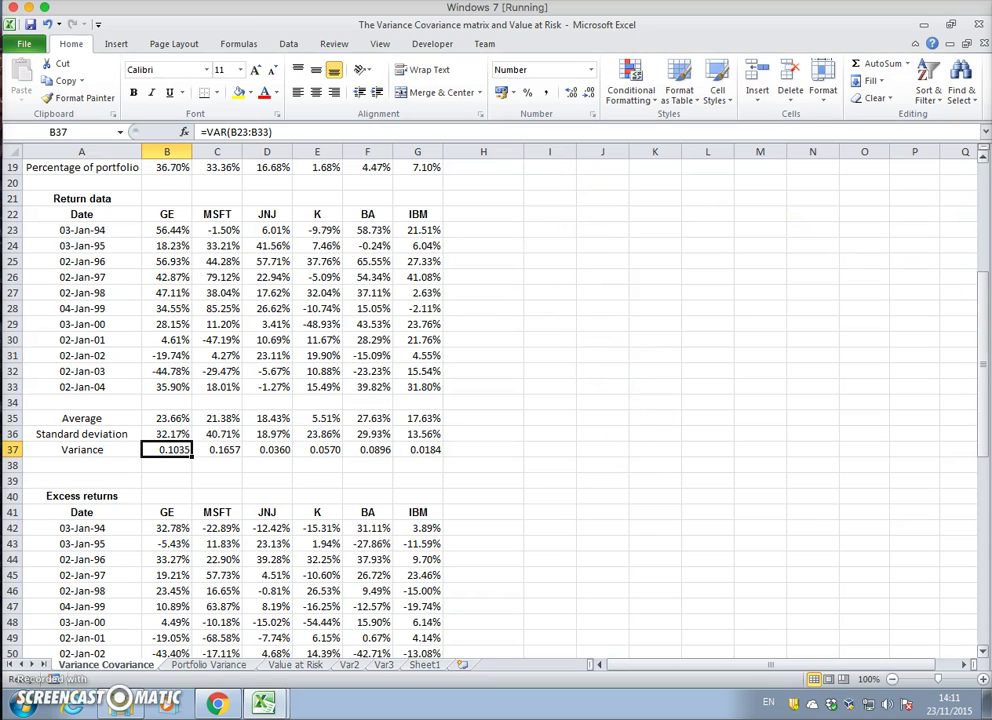
pyautogui.click(263, 702)
# Insert seven blank rows at the top of Sheet3 in the VaRExampleRMFI4eModelBuilding workbook
pyautogui.click(335, 644)
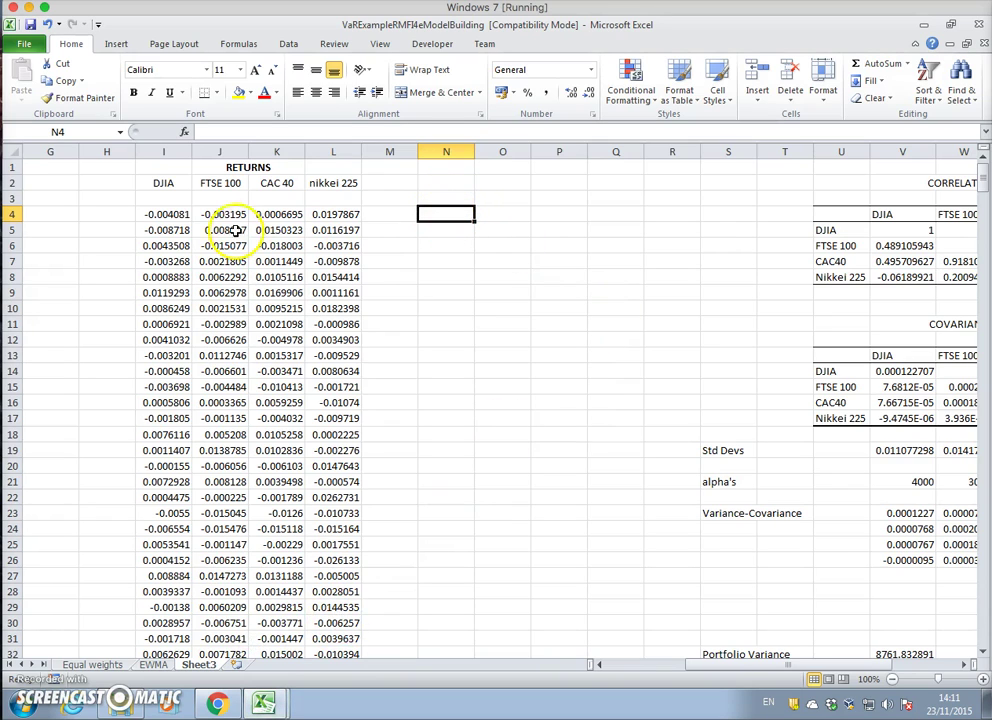
pyautogui.moveTo(10, 166); pyautogui.dragTo(15, 261)
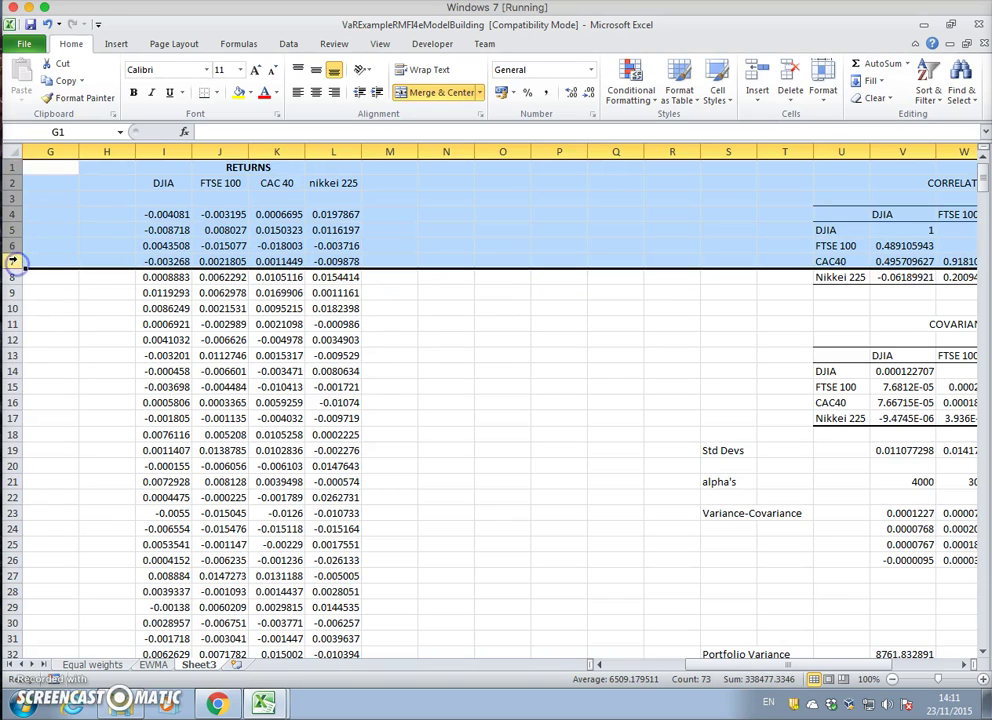
pyautogui.rightClick(15, 261)
pyautogui.click(62, 362)
pyautogui.click(494, 229)
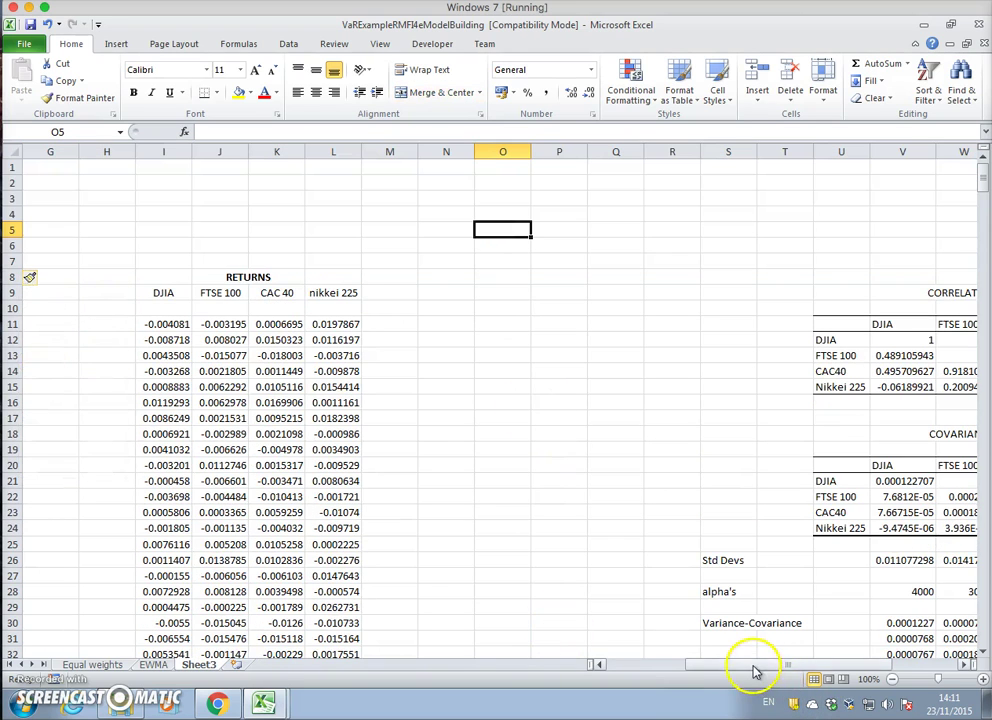
# Widen columns N through Q
pyautogui.moveTo(753, 666)
pyautogui.mouseDown()
pyautogui.moveTo(720, 665)
pyautogui.moveTo(734, 667)
pyautogui.mouseUp()
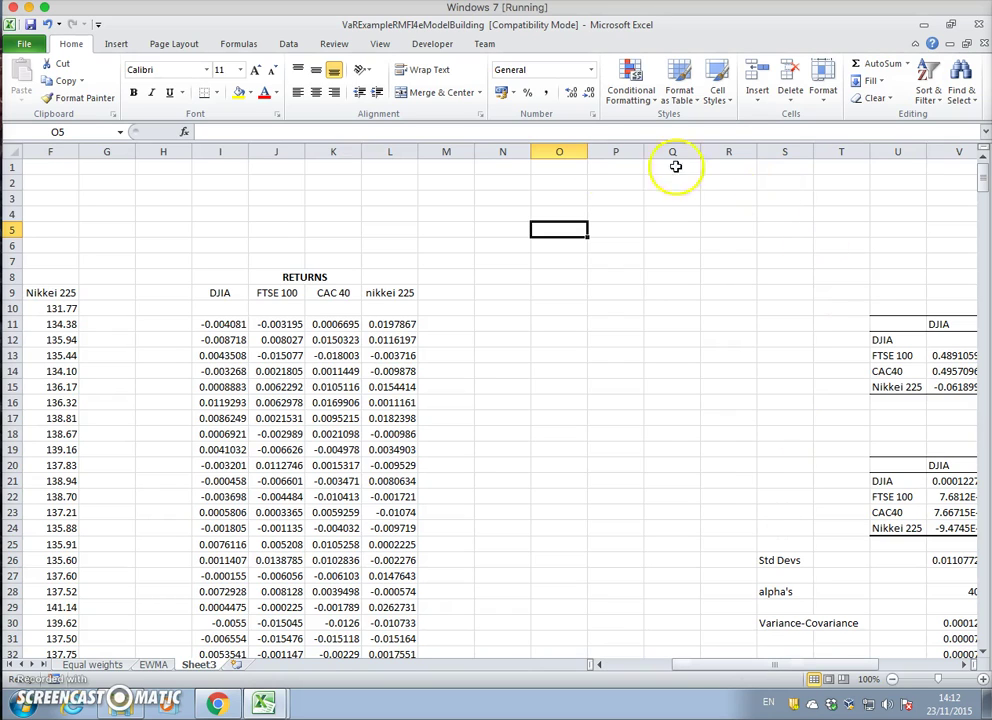
pyautogui.moveTo(503, 151); pyautogui.dragTo(655, 153)
pyautogui.moveTo(533, 152); pyautogui.dragTo(553, 152)
pyautogui.click(512, 343)
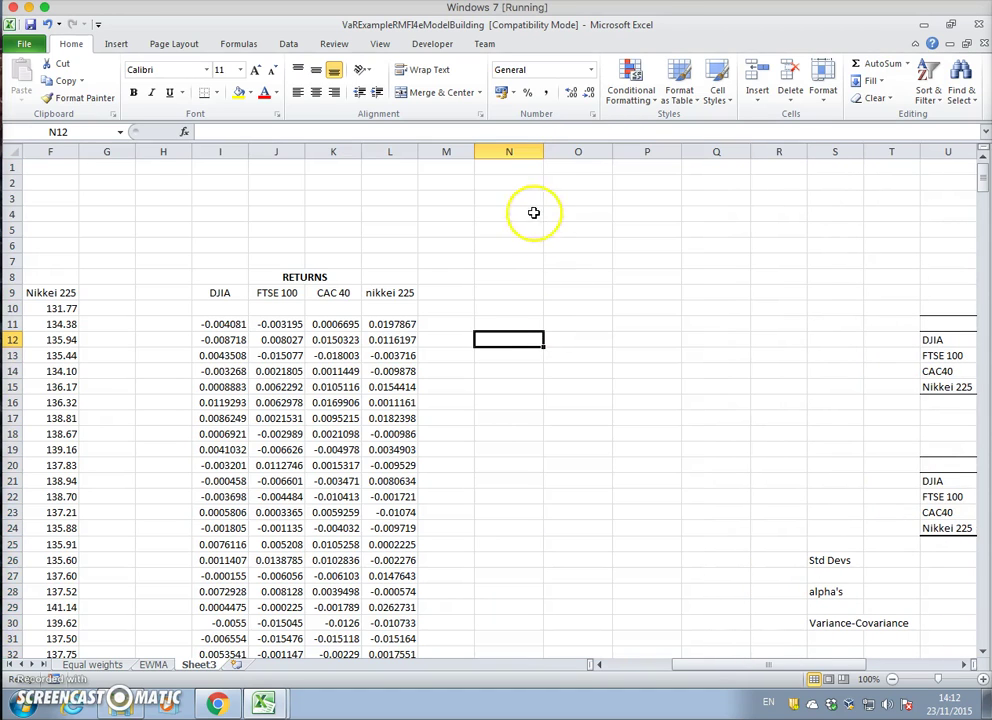
# Copy the RETURNS header block I8:L9 and paste it at N2:Q3
pyautogui.moveTo(226, 281); pyautogui.dragTo(382, 296)
pyautogui.rightClick(383, 294)
pyautogui.click(432, 321)
pyautogui.click(509, 180)
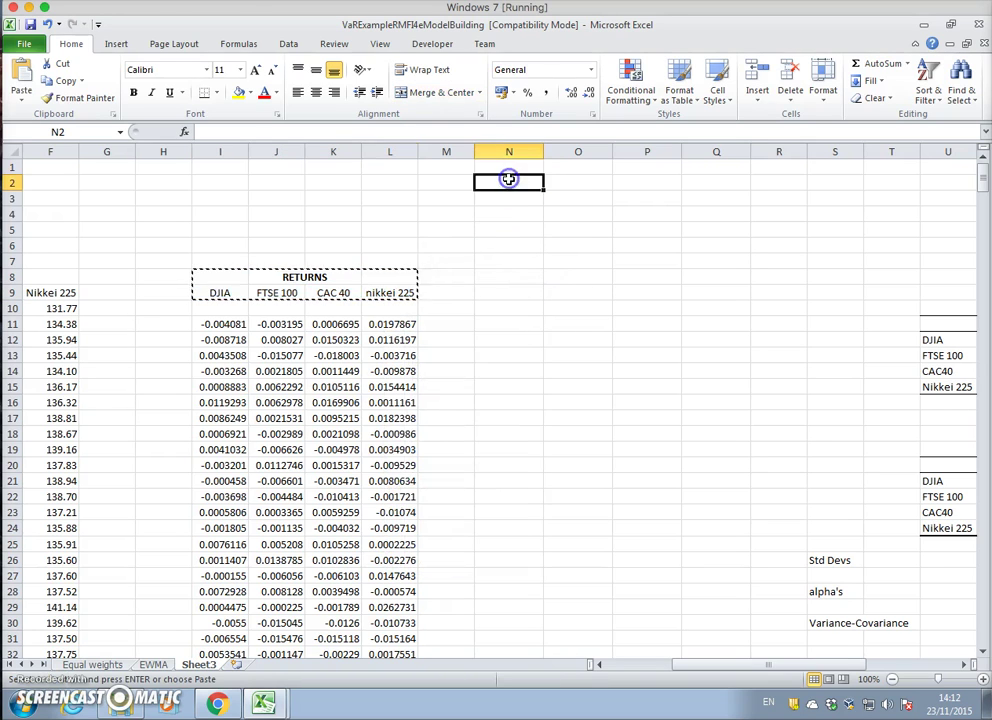
pyautogui.click(24, 72)
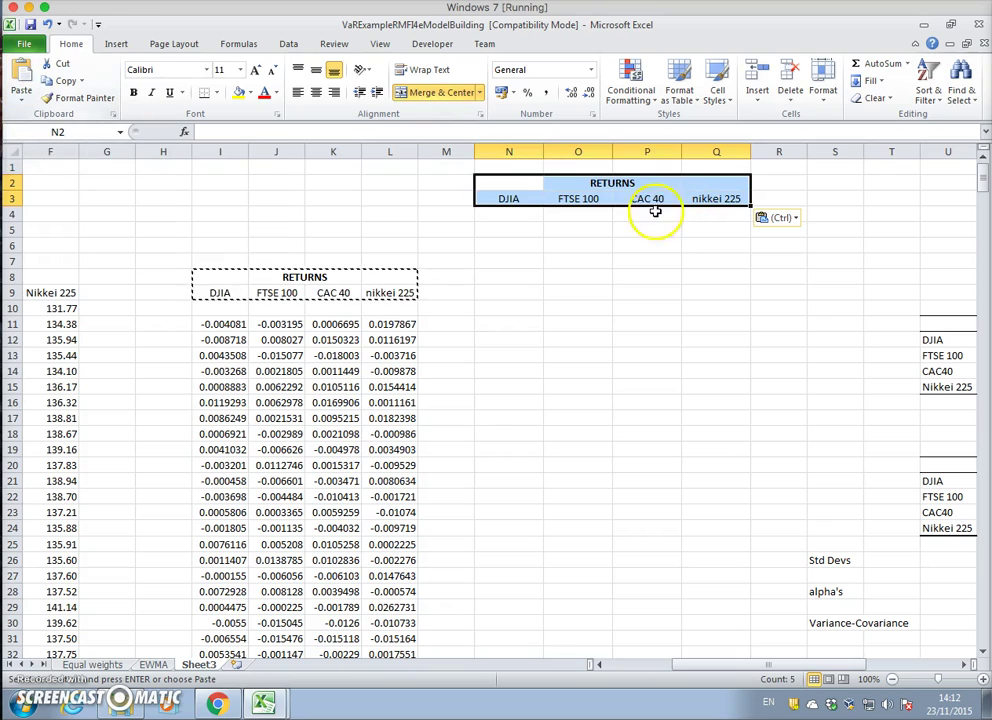
pyautogui.click(582, 182)
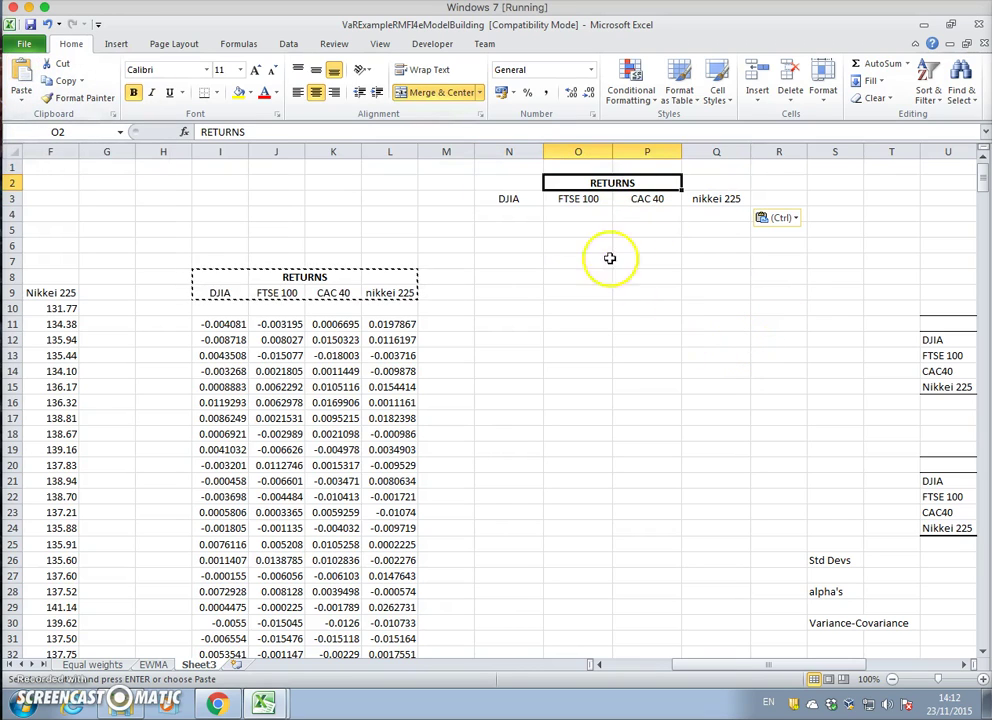
pyautogui.click(522, 215)
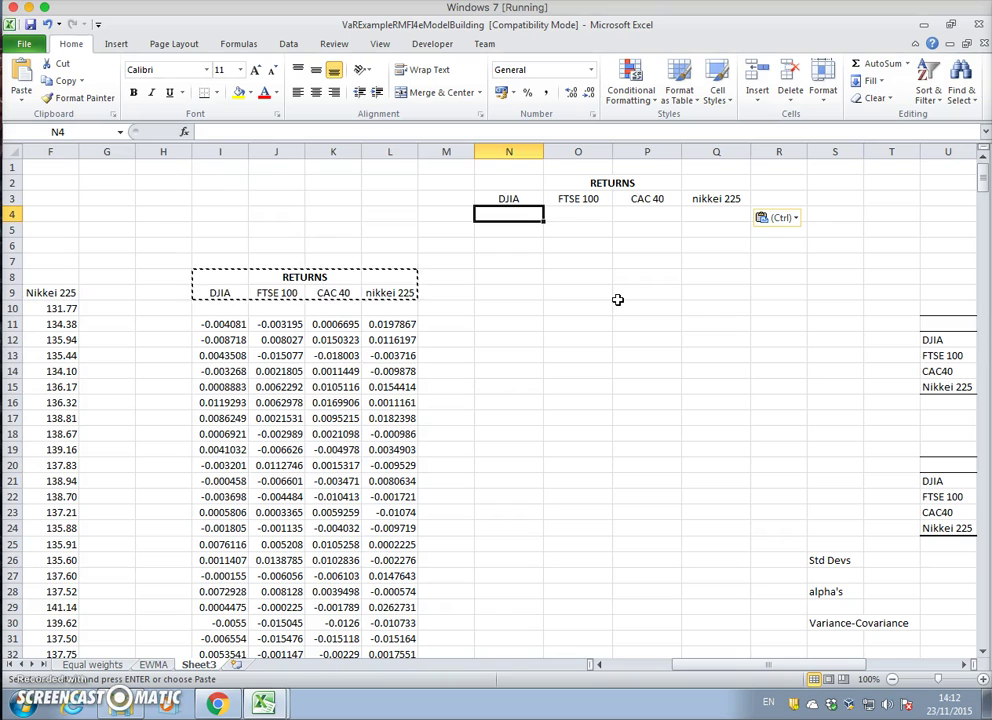
# Label M4 'mean' and enter =AVERAGE(I11:I510) in N4 for the DJIA returns
pyautogui.click(460, 215)
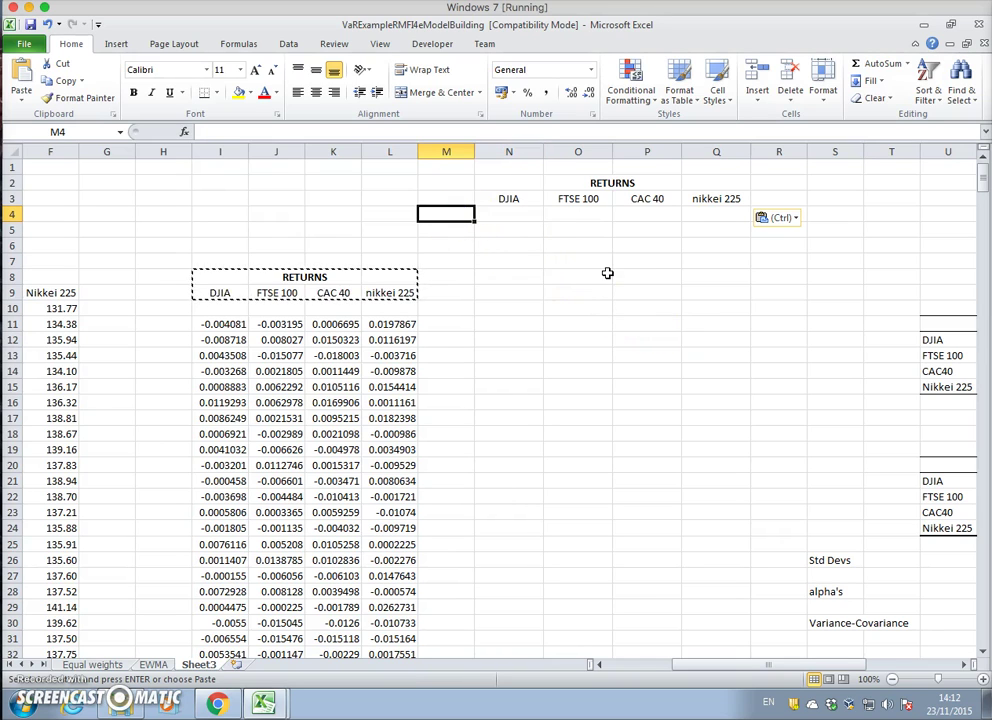
pyautogui.write('mean')
pyautogui.press('Tab')
pyautogui.write('=')
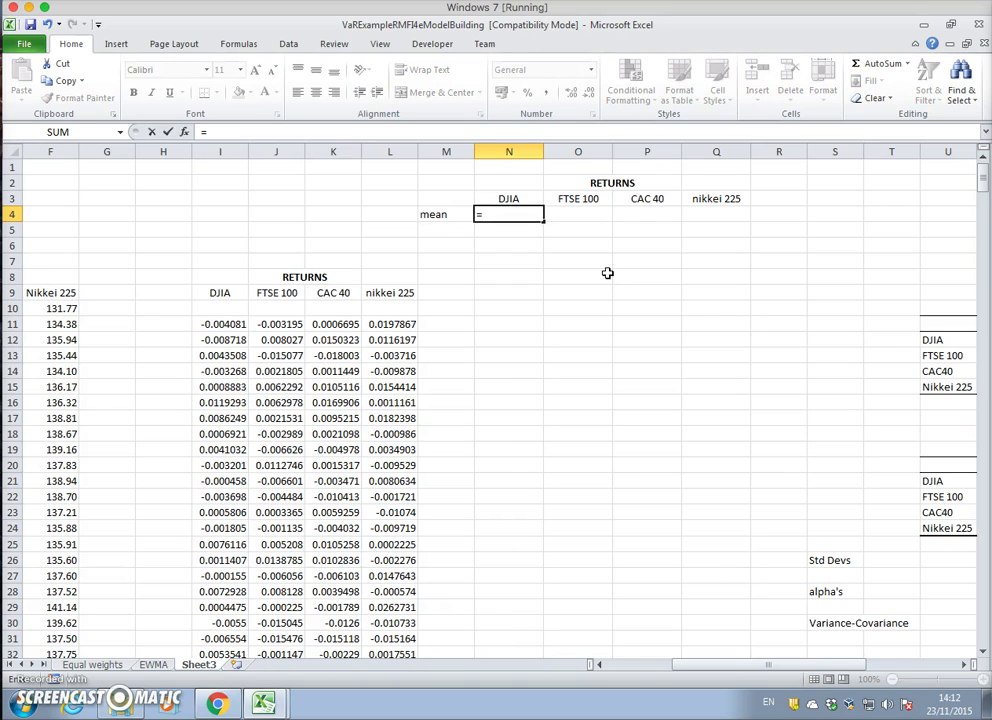
pyautogui.write('avearge(')
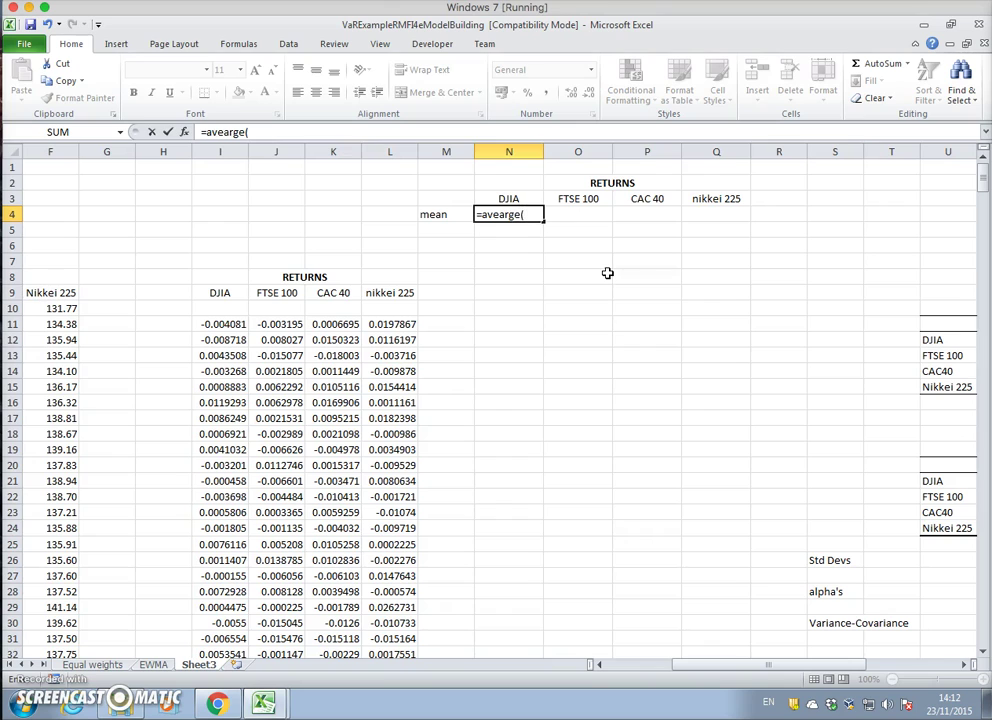
pyautogui.click(593, 318)
pyautogui.press('BackSpace')
pyautogui.write('rage(')
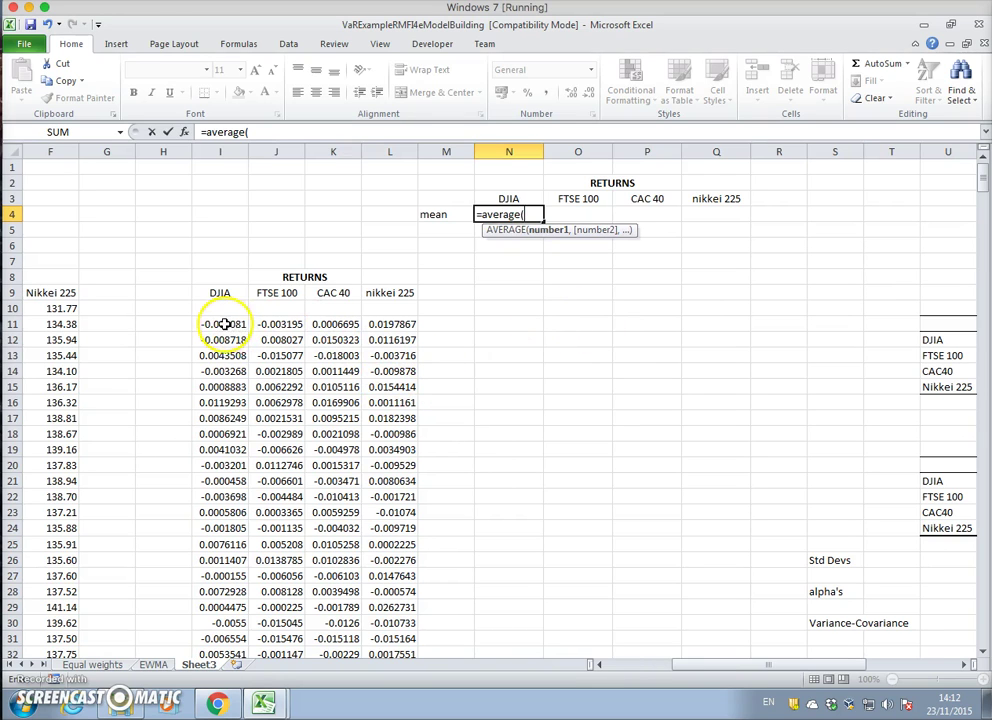
pyautogui.moveTo(228, 325); pyautogui.dragTo(232, 618)
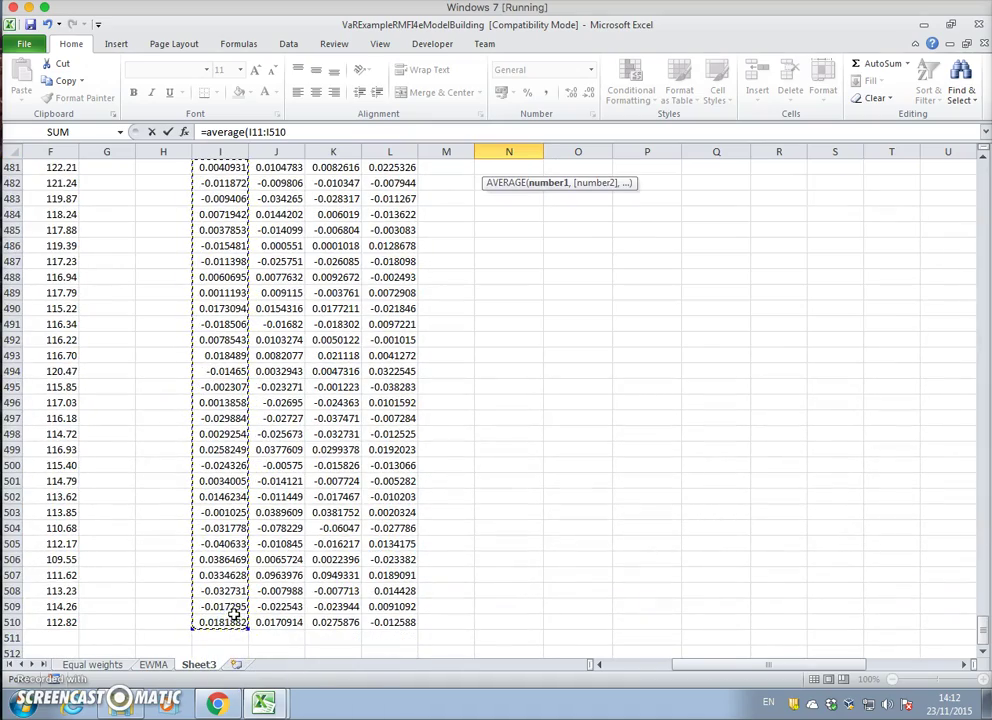
pyautogui.write(')')
pyautogui.press('Return')
# Fill the mean formula across from N4 to Q4 for all four indices
pyautogui.scroll(-4, 458, 585)
pyautogui.scroll(6, 589, 525)
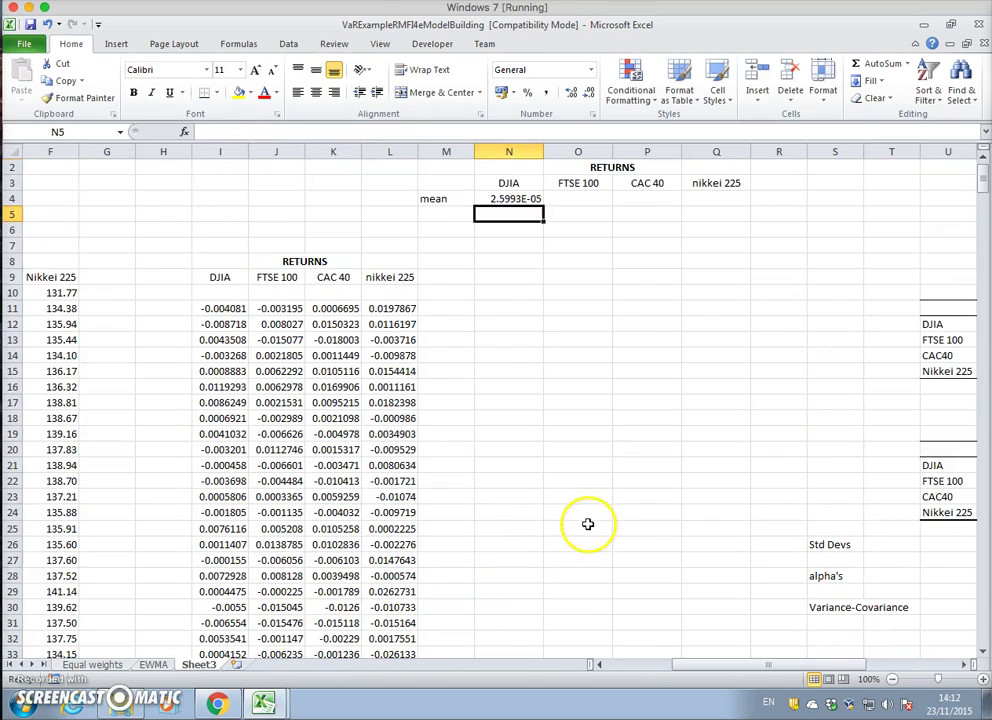
pyautogui.click(529, 216)
pyautogui.moveTo(543, 220); pyautogui.dragTo(723, 230)
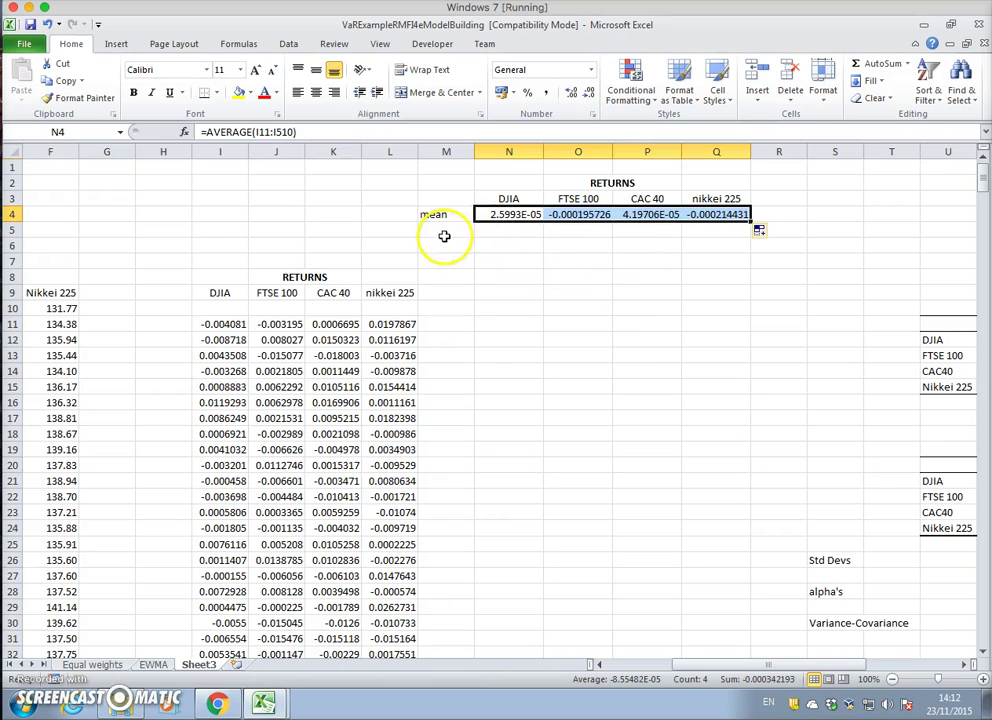
pyautogui.click(445, 232)
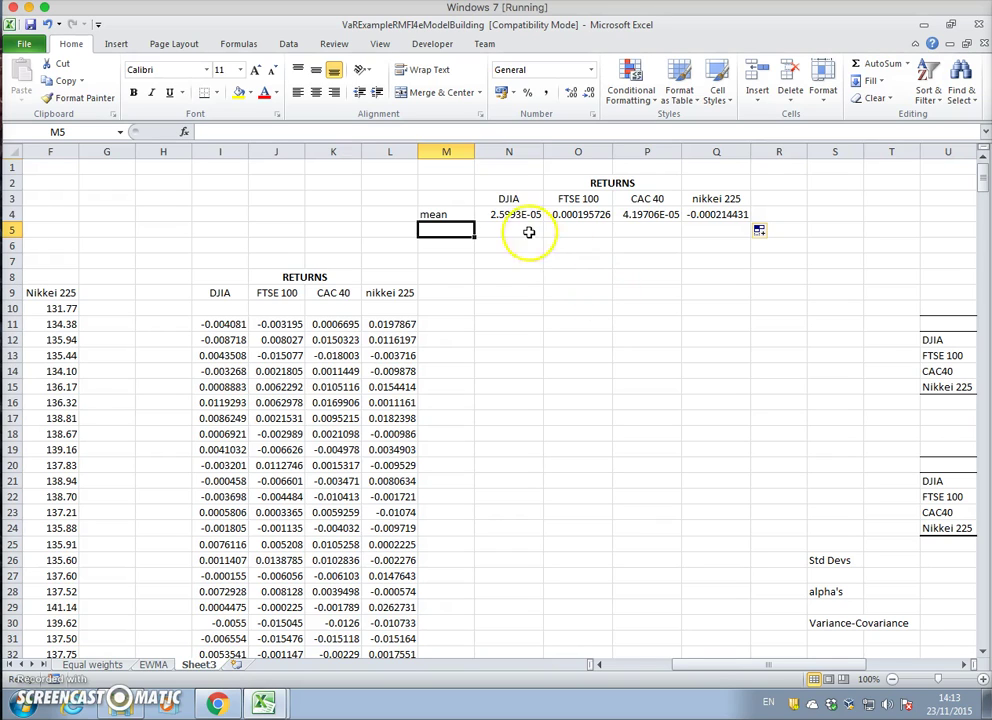
# Format N4:Q4 as Number with eight decimal places
pyautogui.moveTo(528, 216); pyautogui.dragTo(701, 218)
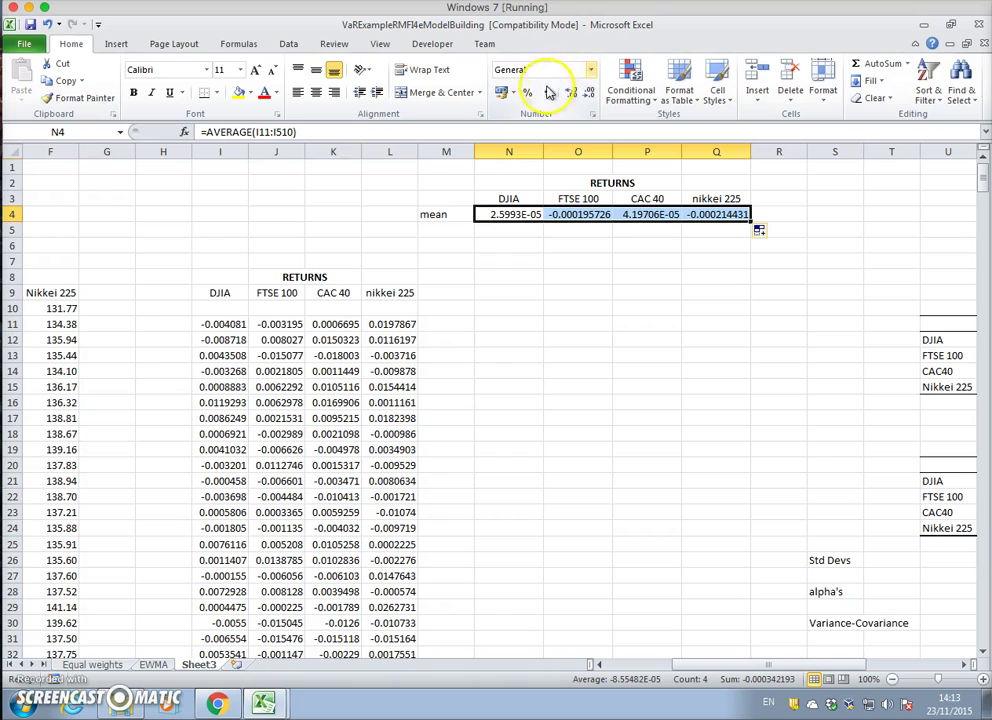
pyautogui.click(592, 73)
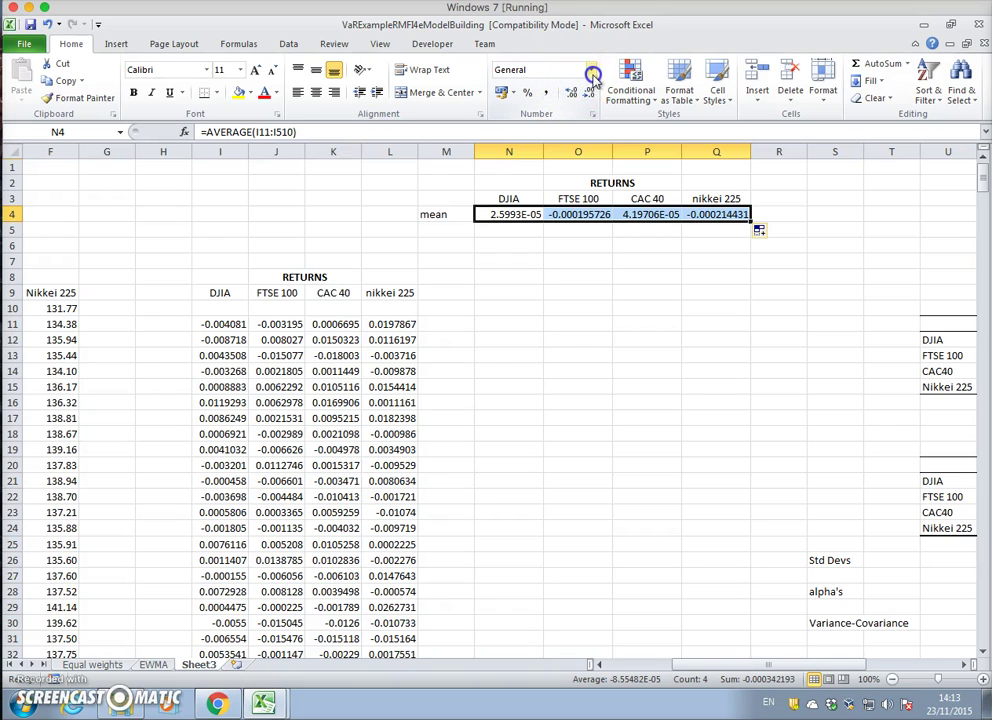
pyautogui.click(523, 292)
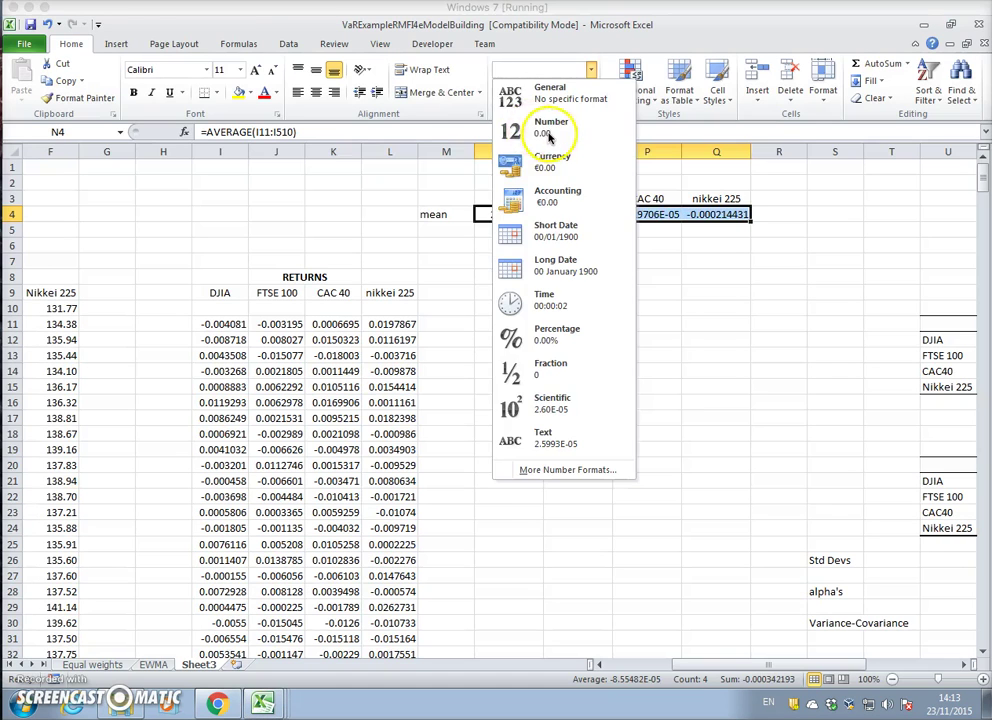
pyautogui.click(540, 135)
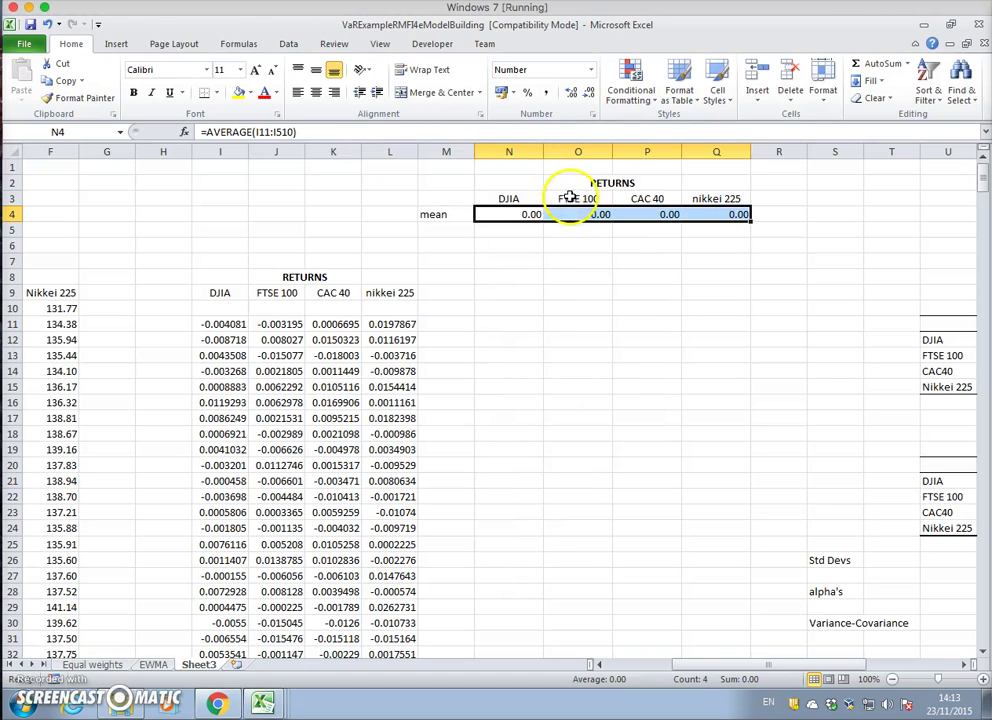
pyautogui.click(568, 94)
pyautogui.click(568, 94)
pyautogui.click(568, 94)
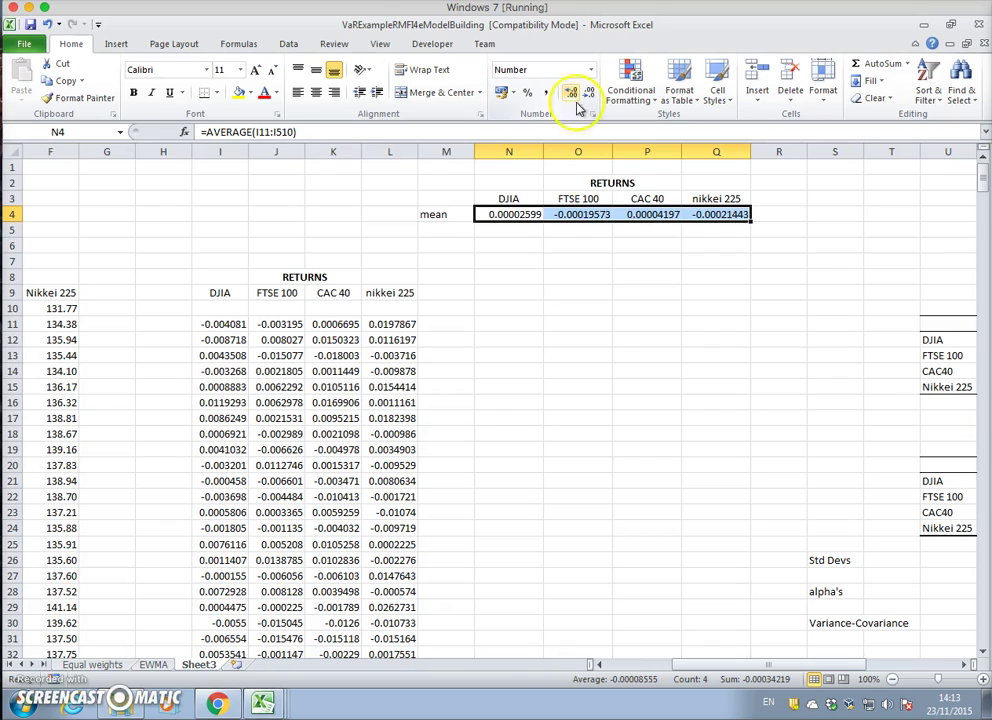
pyautogui.click(550, 260)
pyautogui.click(578, 214)
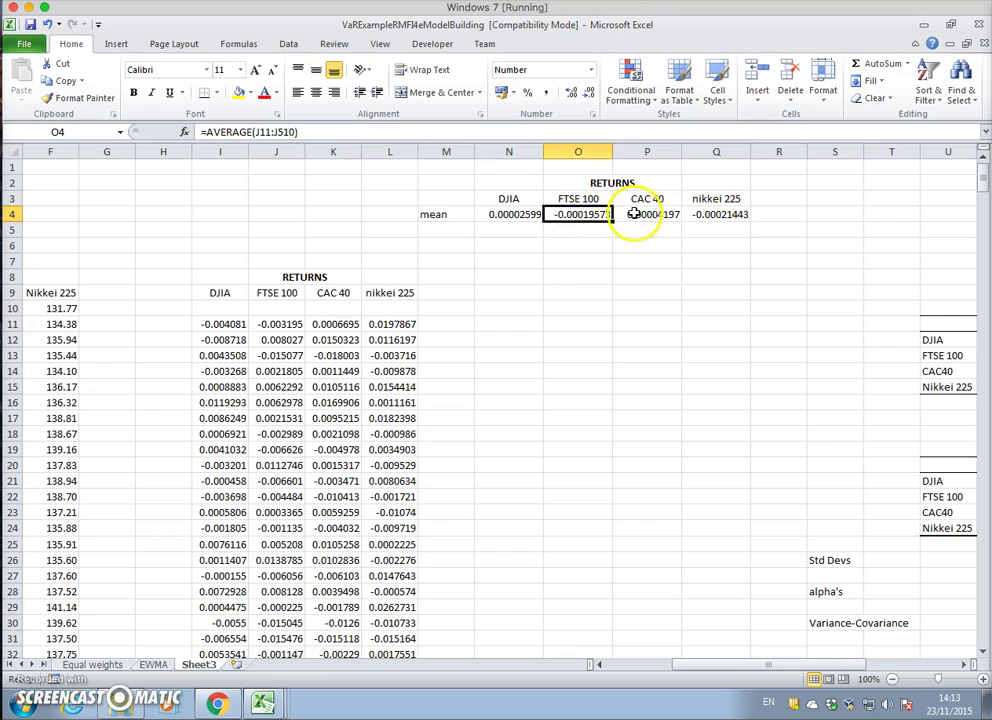
# Label M5 as VAR.P and enter =VAR.P(I11:I510) for the DJIA variance in N5
pyautogui.click(634, 214)
pyautogui.click(712, 214)
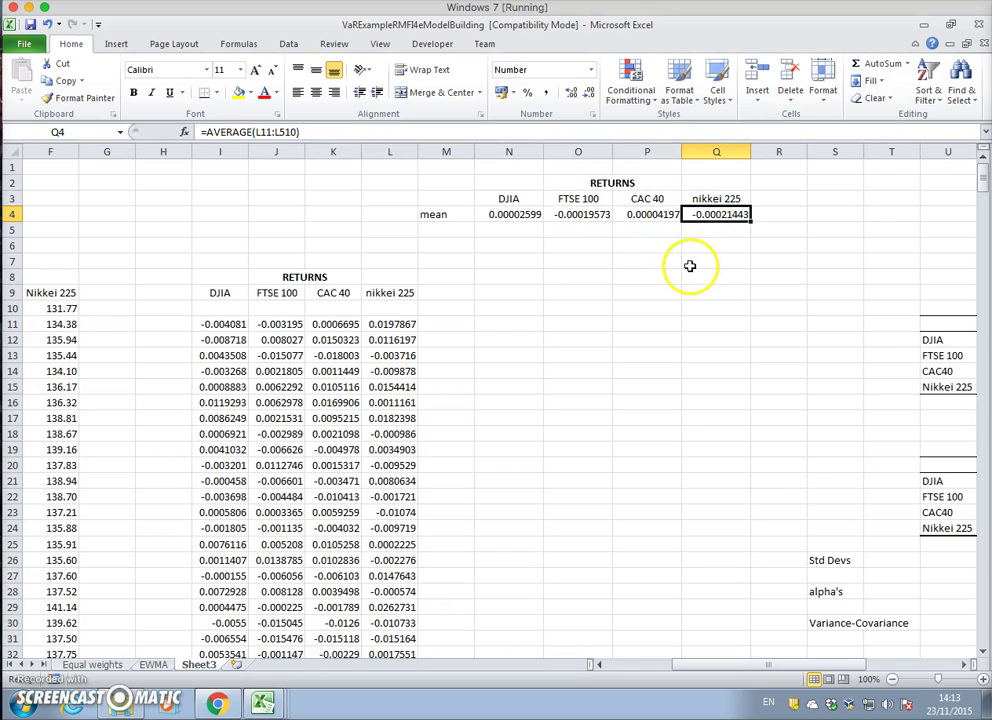
pyautogui.click(448, 230)
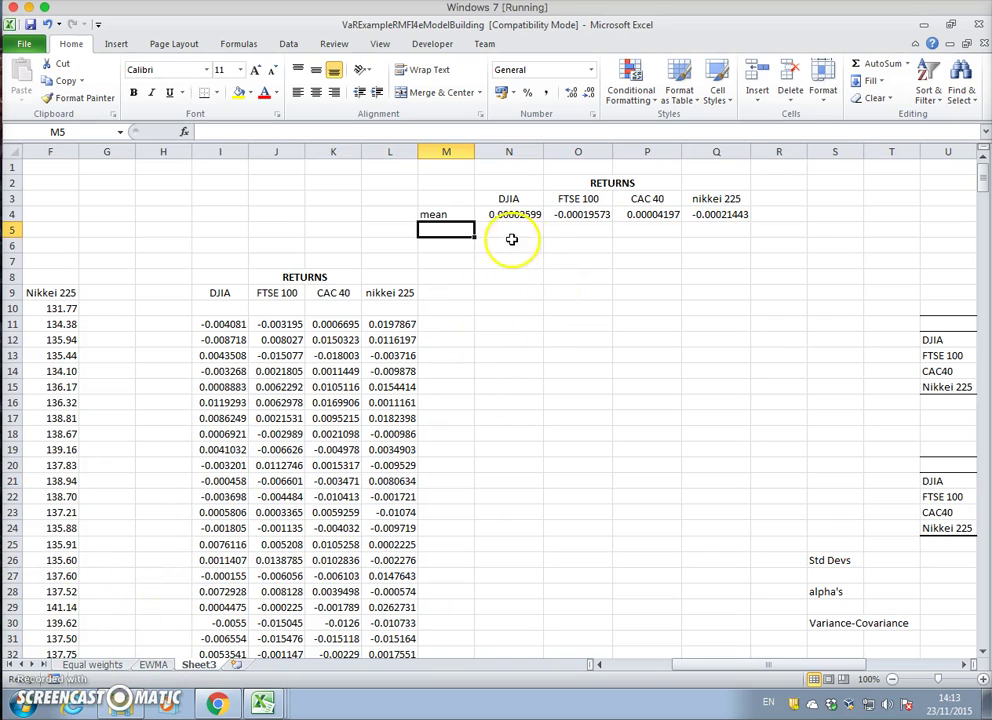
pyautogui.write('VAR.P')
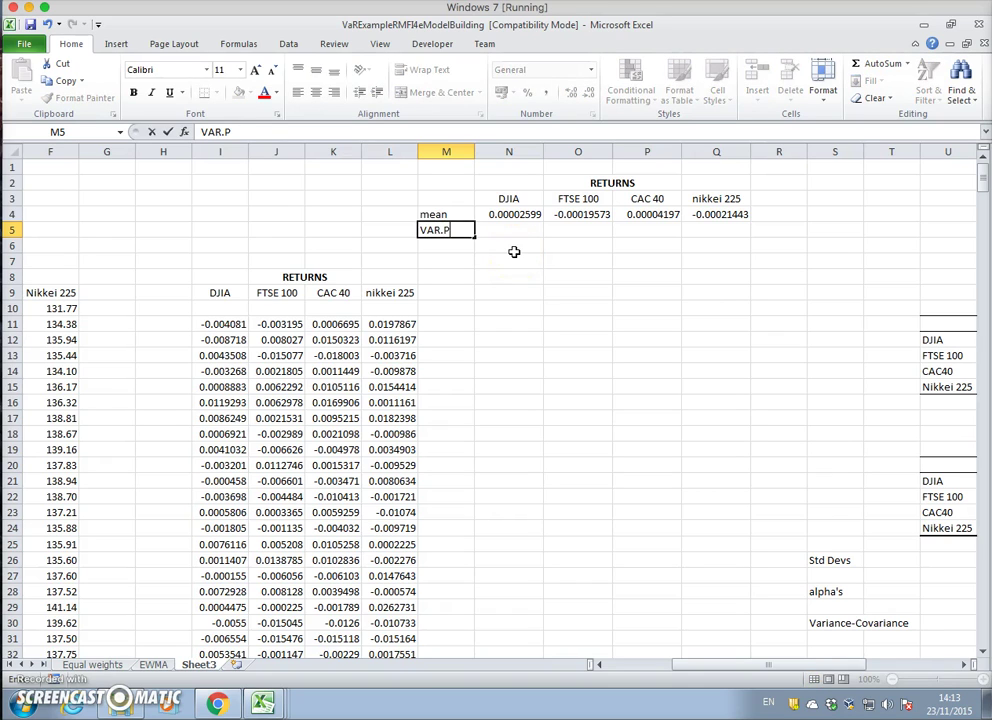
pyautogui.press('Tab')
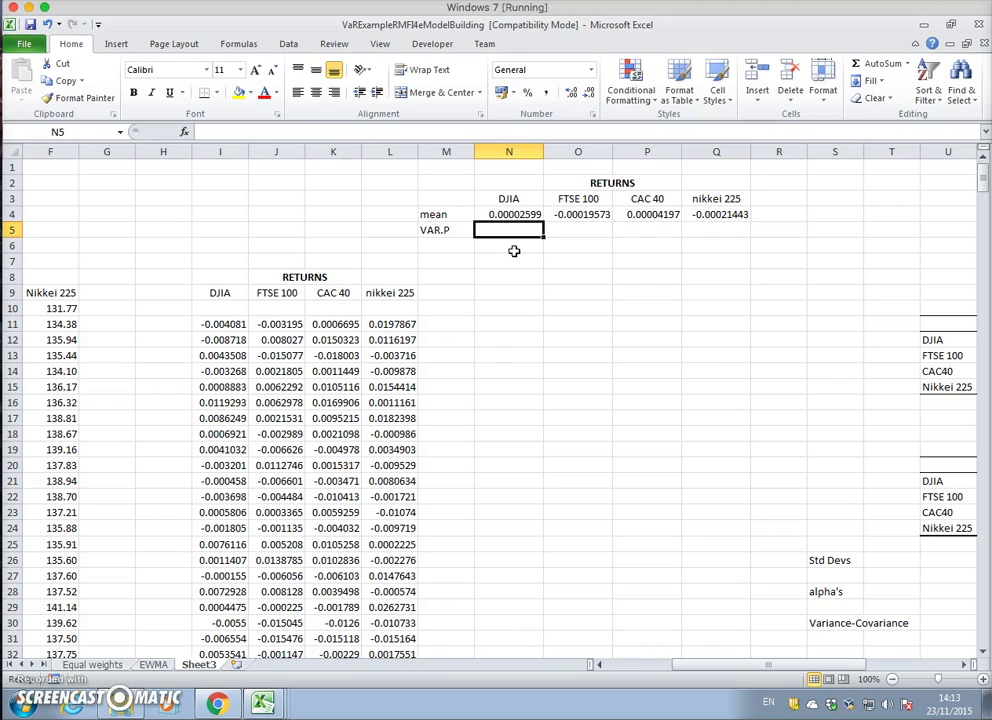
pyautogui.write('var.')
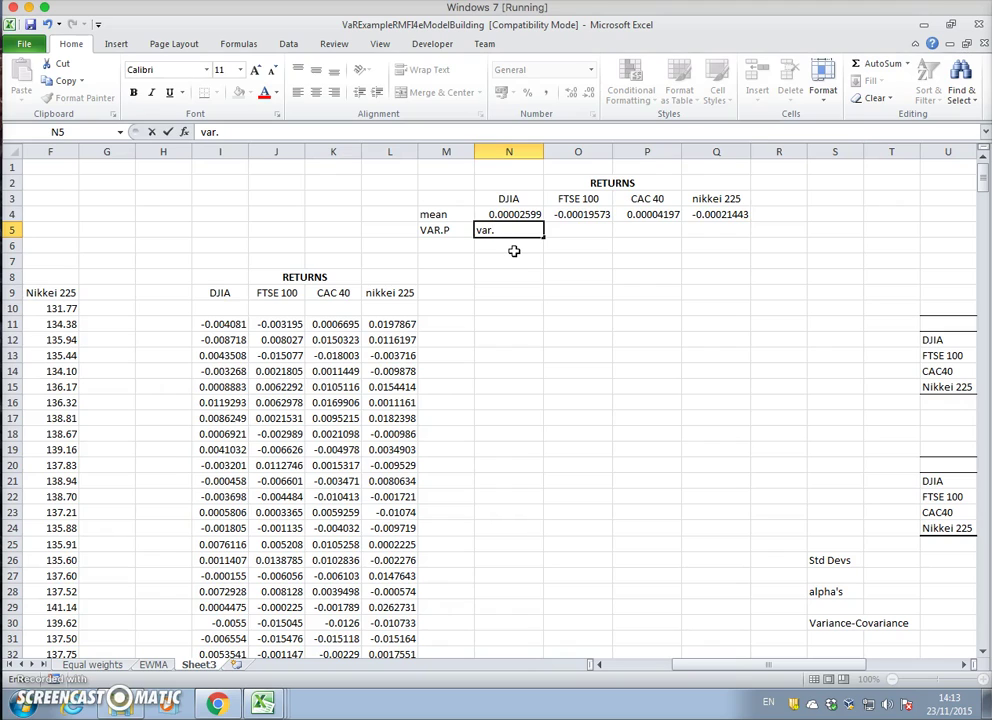
pyautogui.write('p')
pyautogui.write('=var')
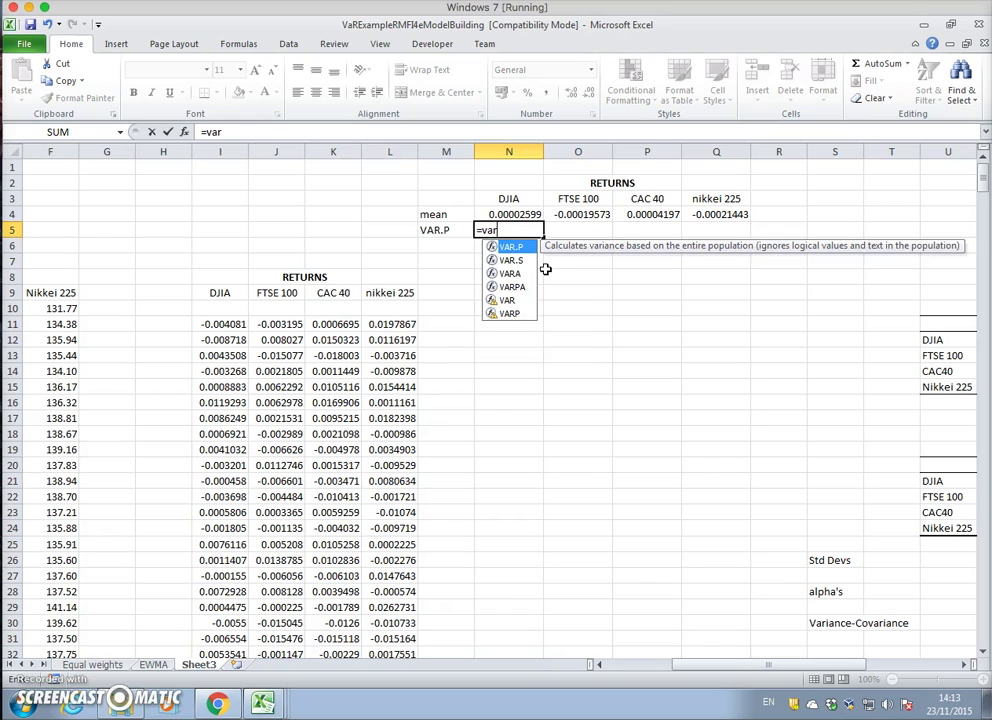
pyautogui.write('.p')
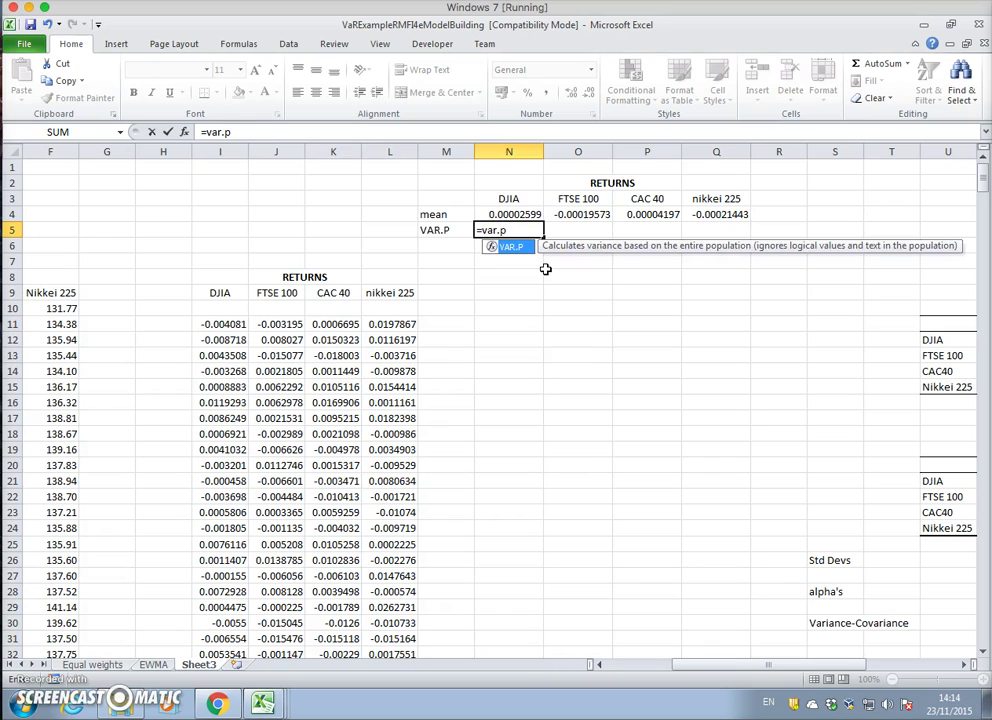
pyautogui.write('(')
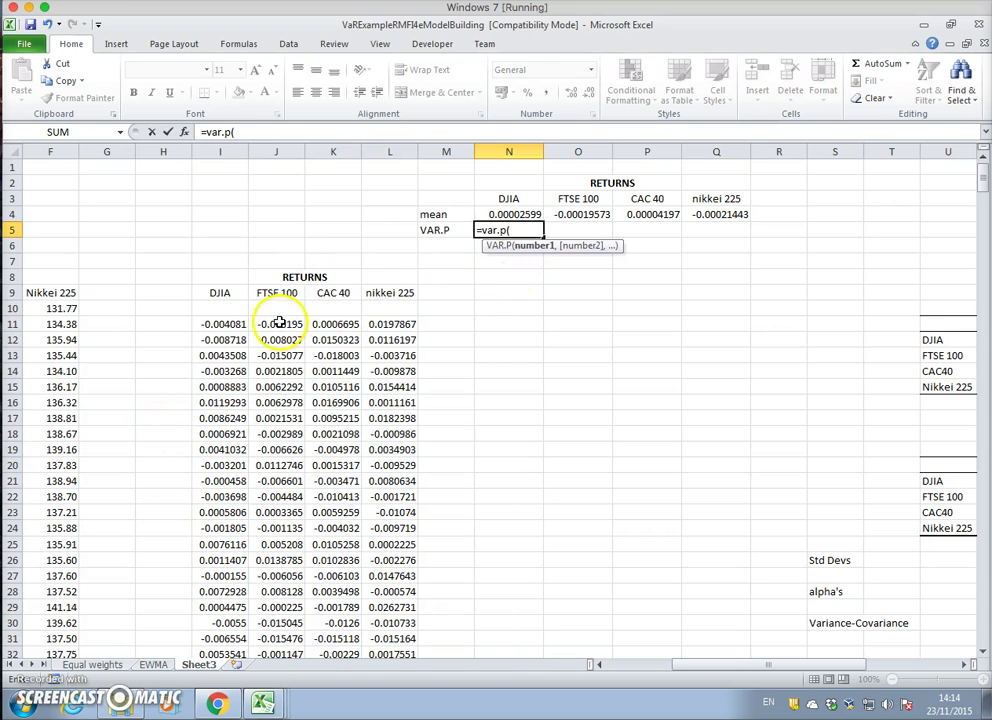
pyautogui.moveTo(222, 324); pyautogui.dragTo(243, 645)
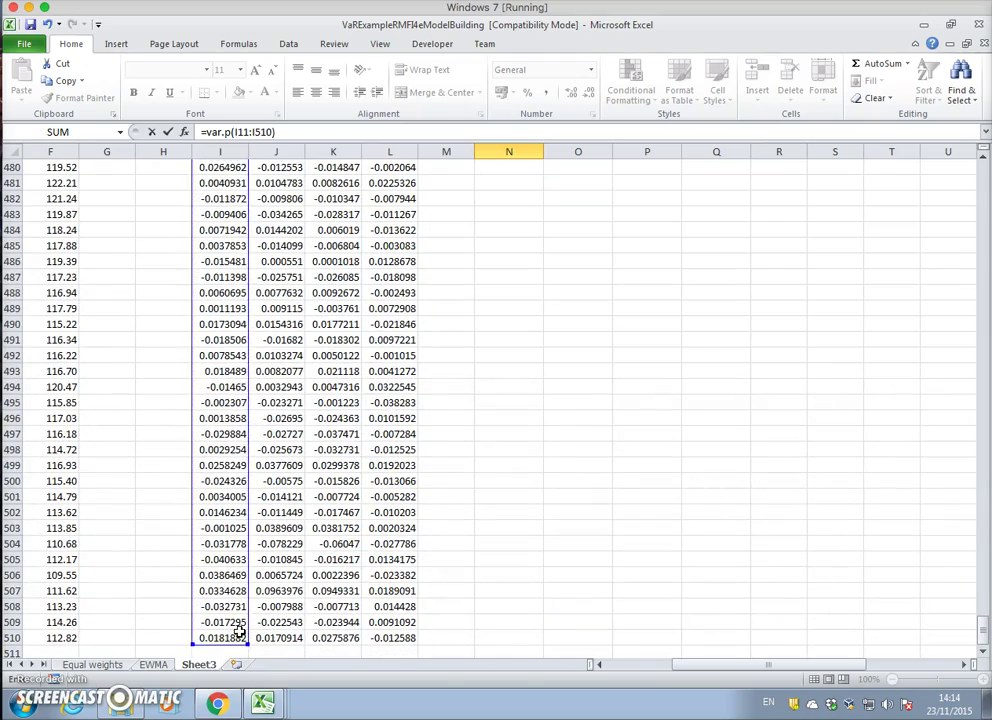
pyautogui.press('Return')
# Fill the VAR.P formula across to Q5, then check the DJIA variance formula
pyautogui.scroll(3, 923, 605)
pyautogui.click(519, 229)
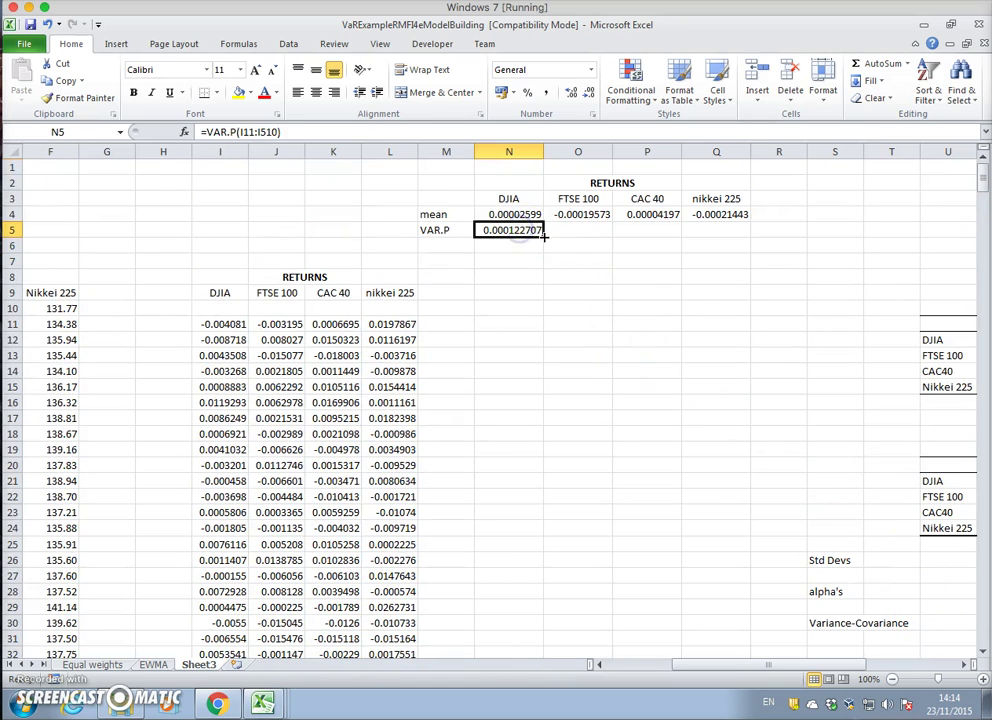
pyautogui.moveTo(544, 235); pyautogui.dragTo(722, 240)
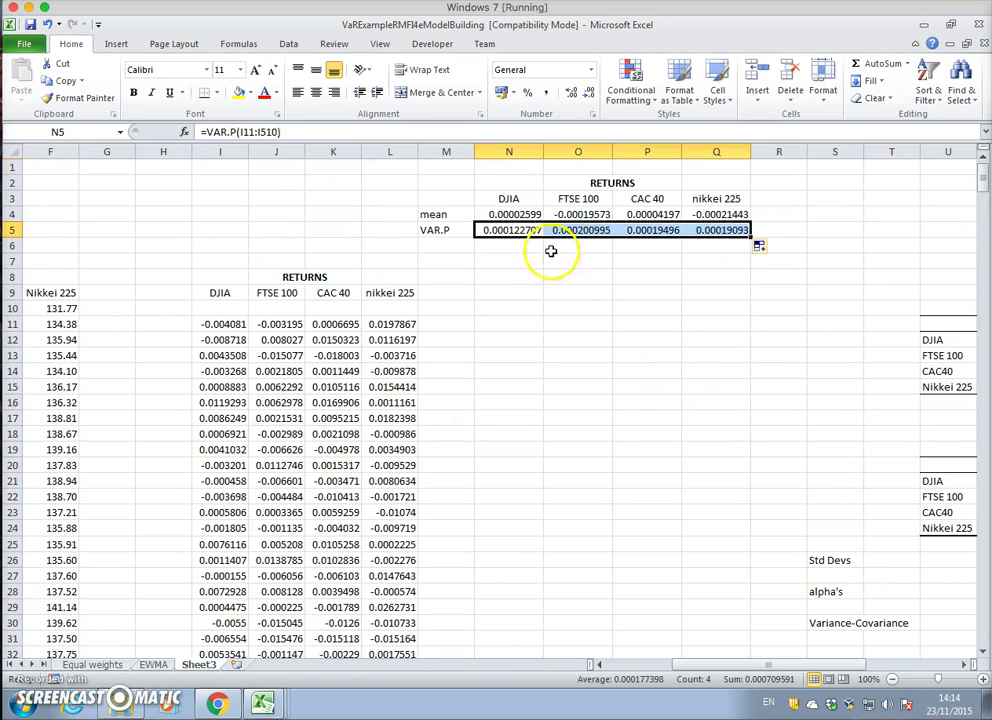
pyautogui.click(450, 248)
pyautogui.click(492, 229)
pyautogui.click(212, 131)
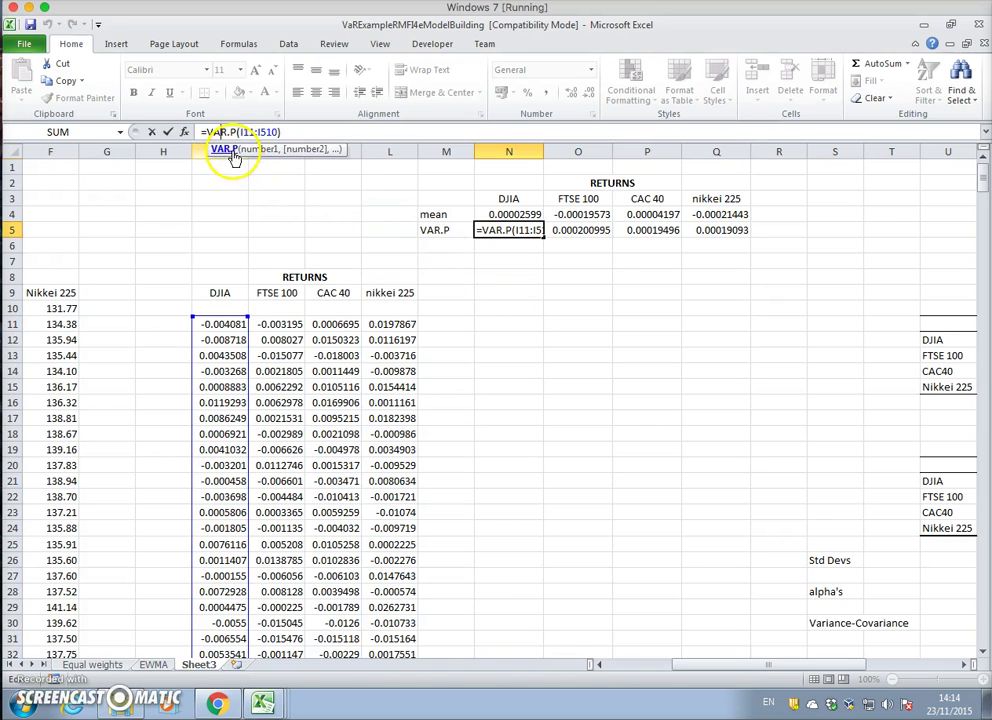
pyautogui.click(226, 150)
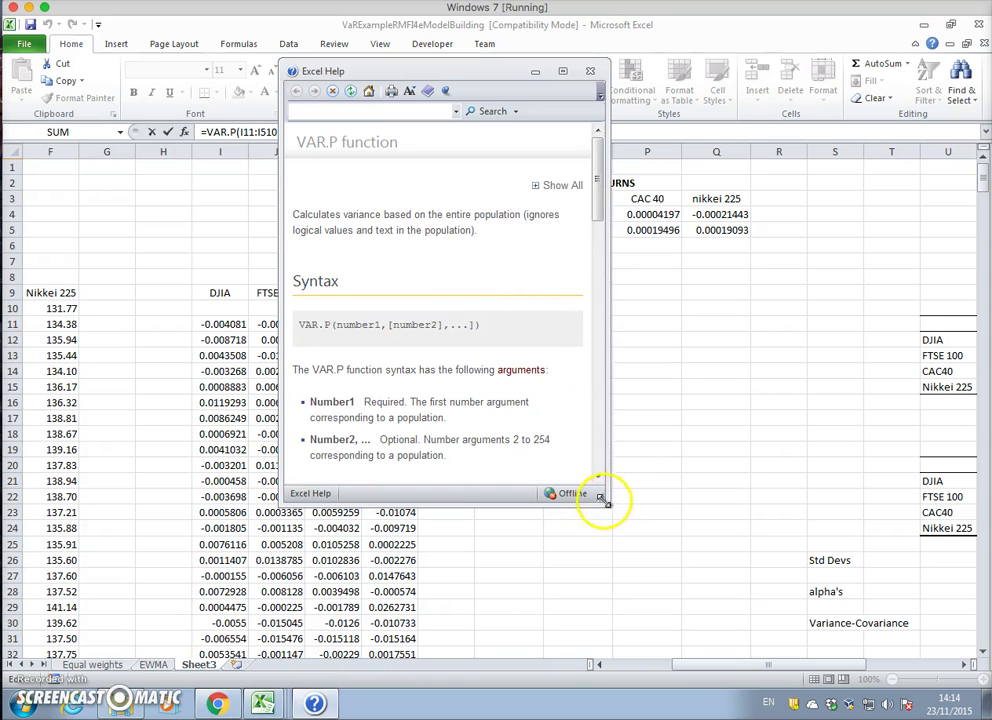
pyautogui.moveTo(601, 507); pyautogui.dragTo(800, 624)
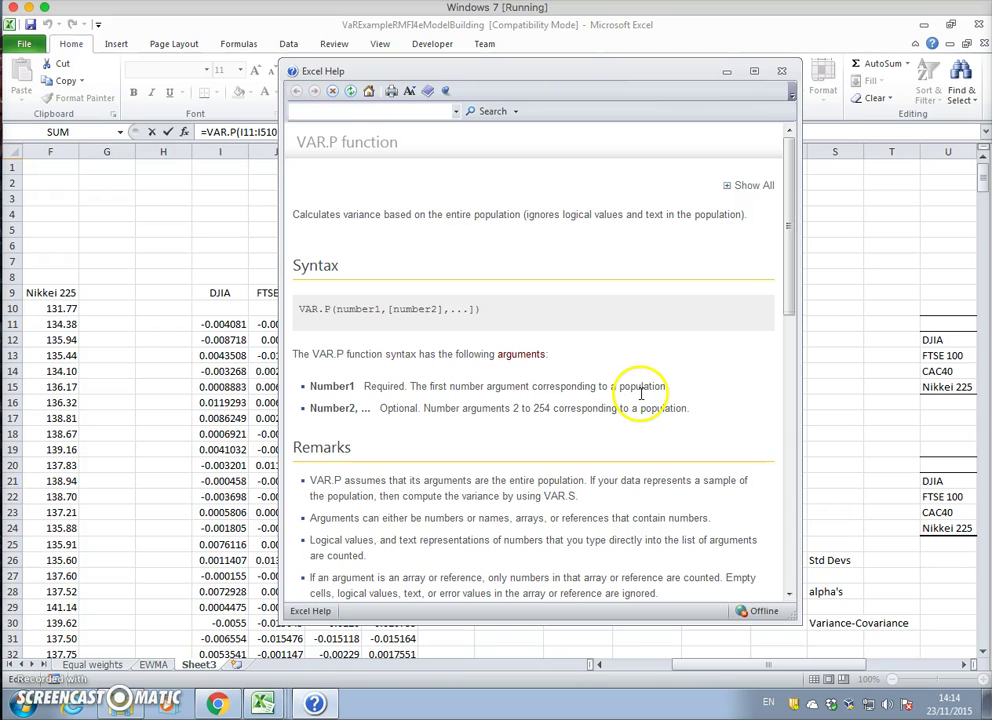
pyautogui.scroll(-3, 788, 230)
pyautogui.moveTo(790, 237); pyautogui.dragTo(786, 281)
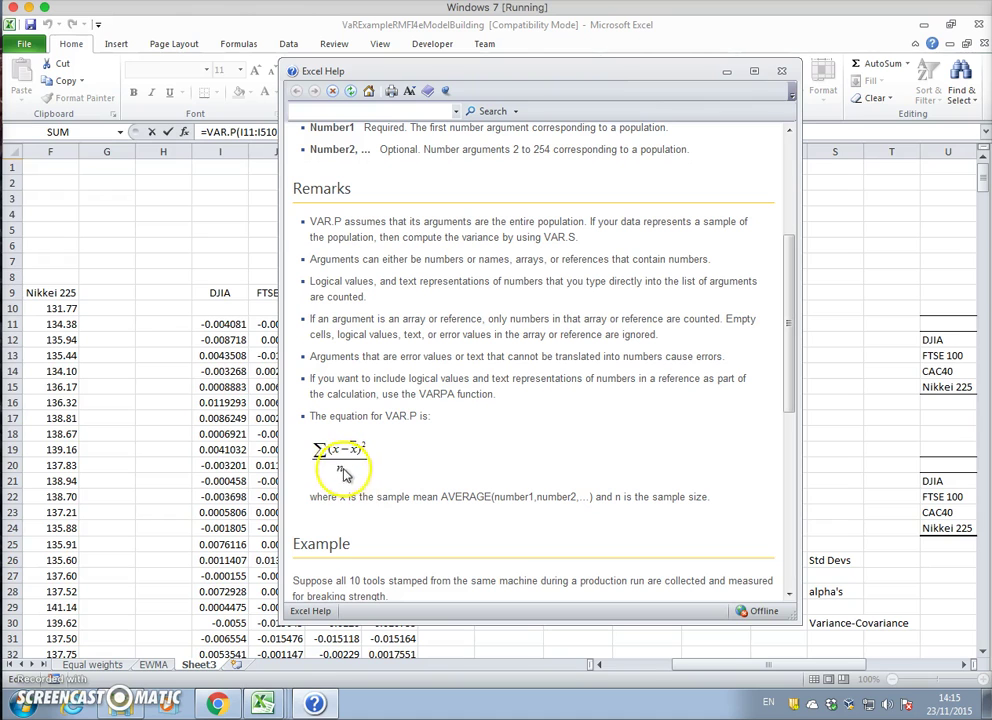
pyautogui.click(781, 71)
# Label M6 as stdev and enter =STDEV.P(I11:I510) in N6 using autocomplete
pyautogui.click(650, 338)
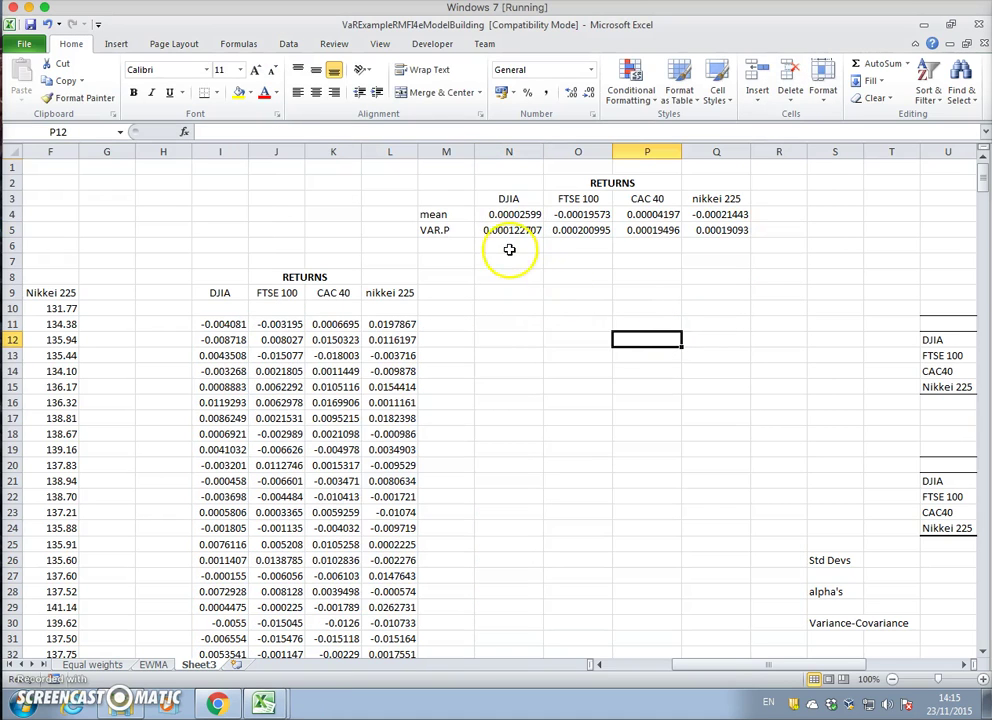
pyautogui.click(452, 247)
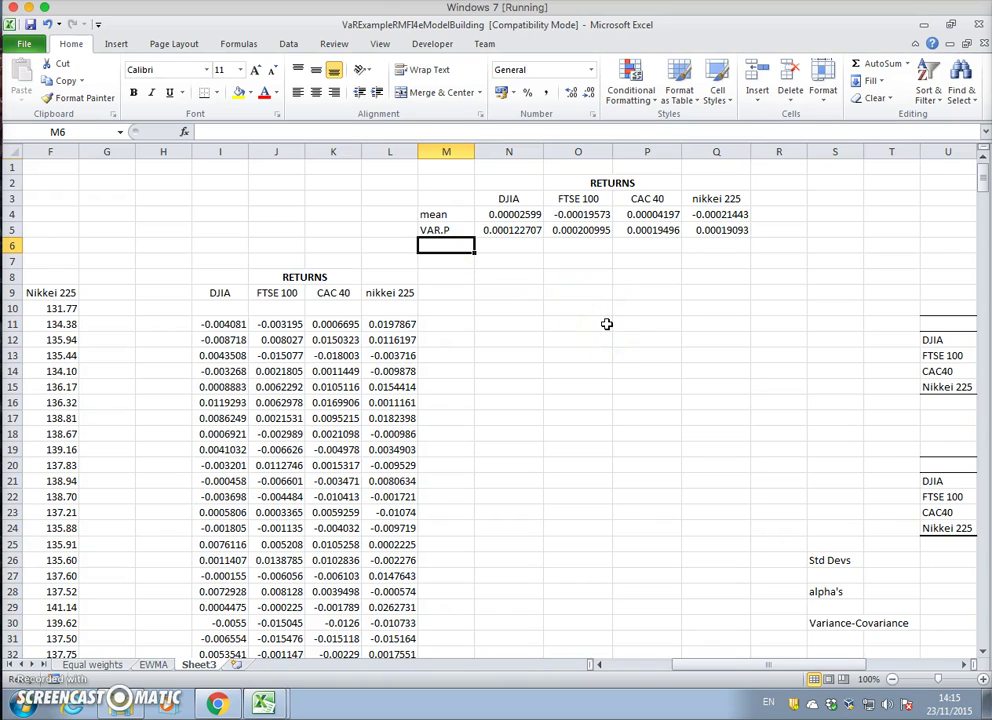
pyautogui.write('stdev')
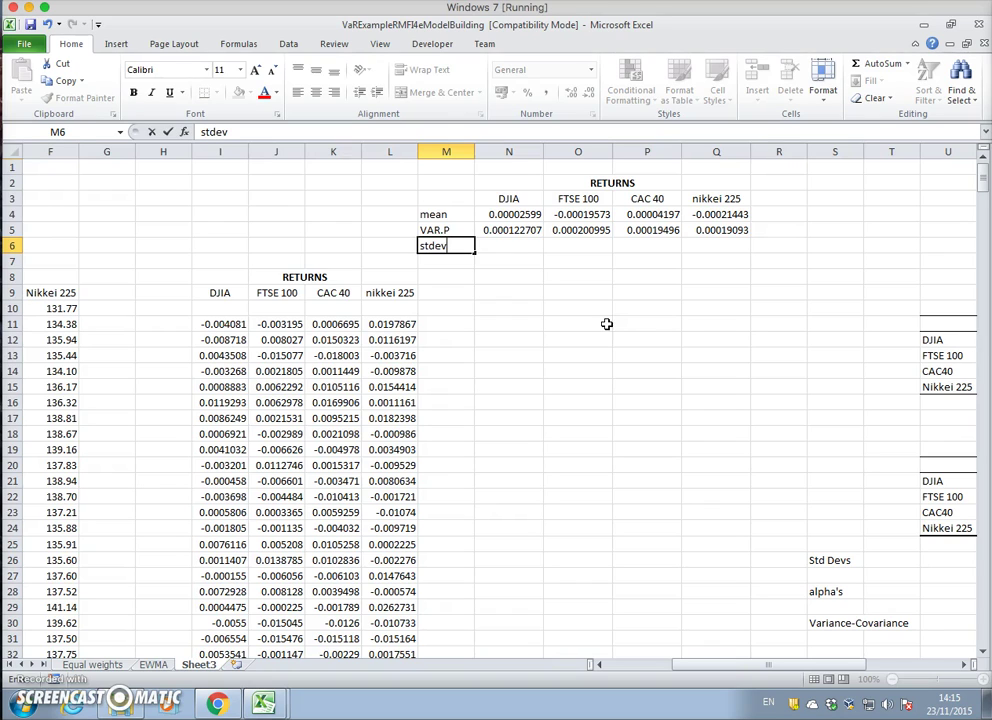
pyautogui.press('Tab')
pyautogui.write('=')
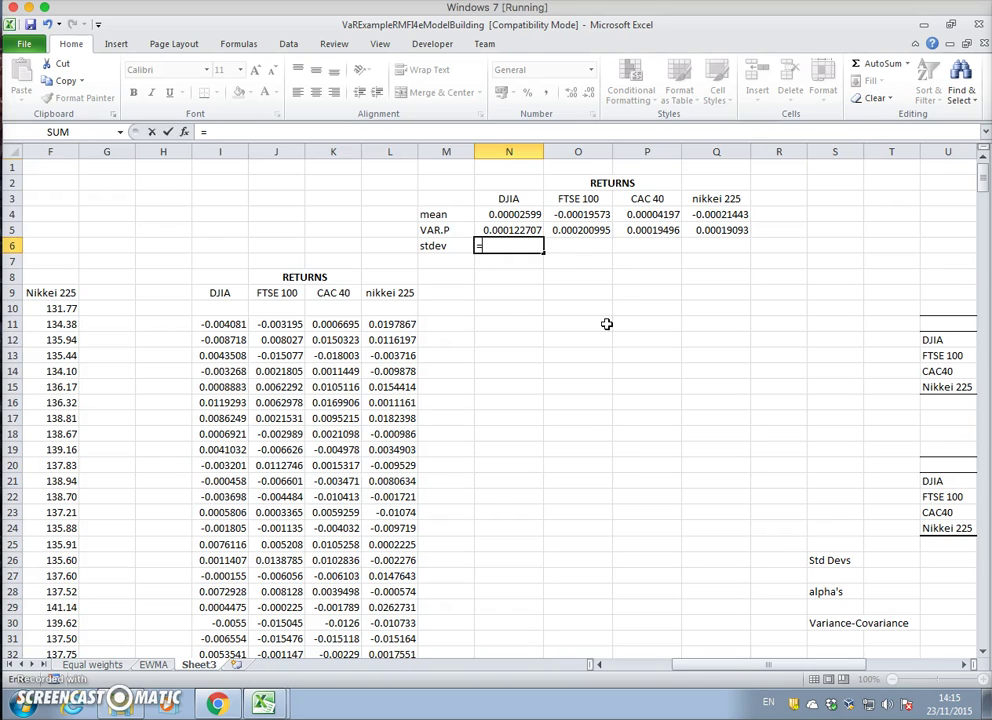
pyautogui.write('st')
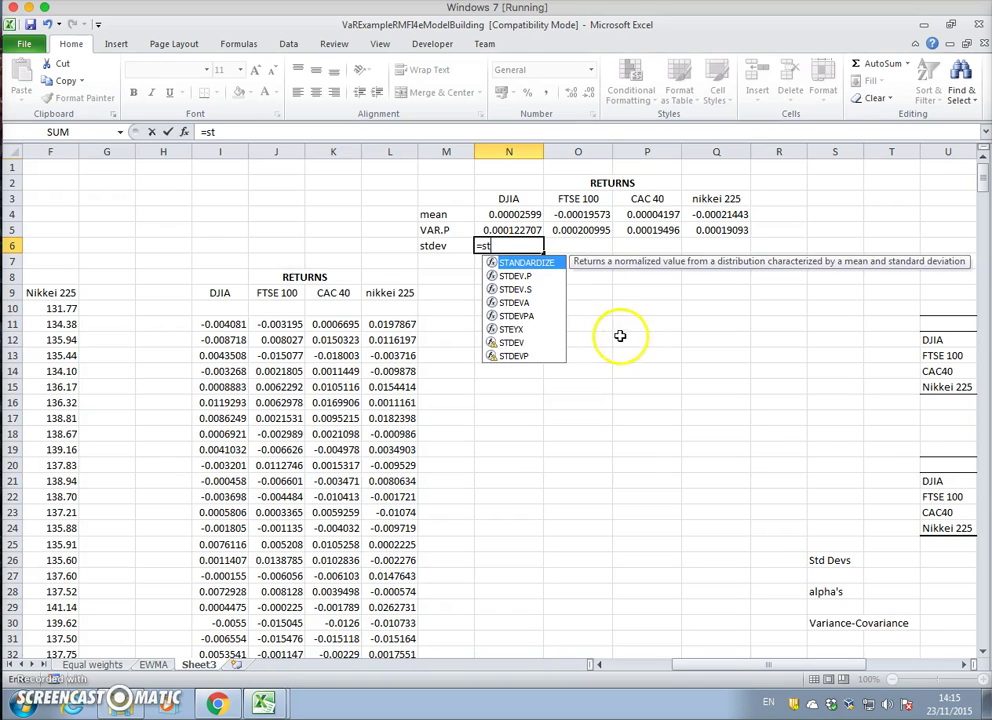
pyautogui.click(528, 278)
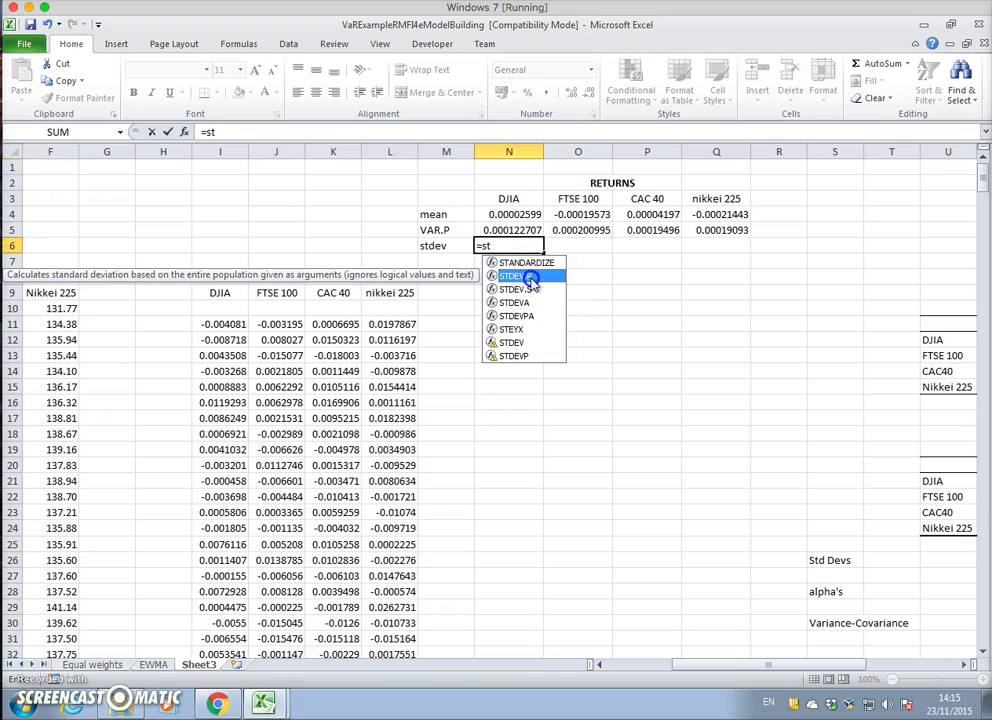
pyautogui.doubleClick(531, 278)
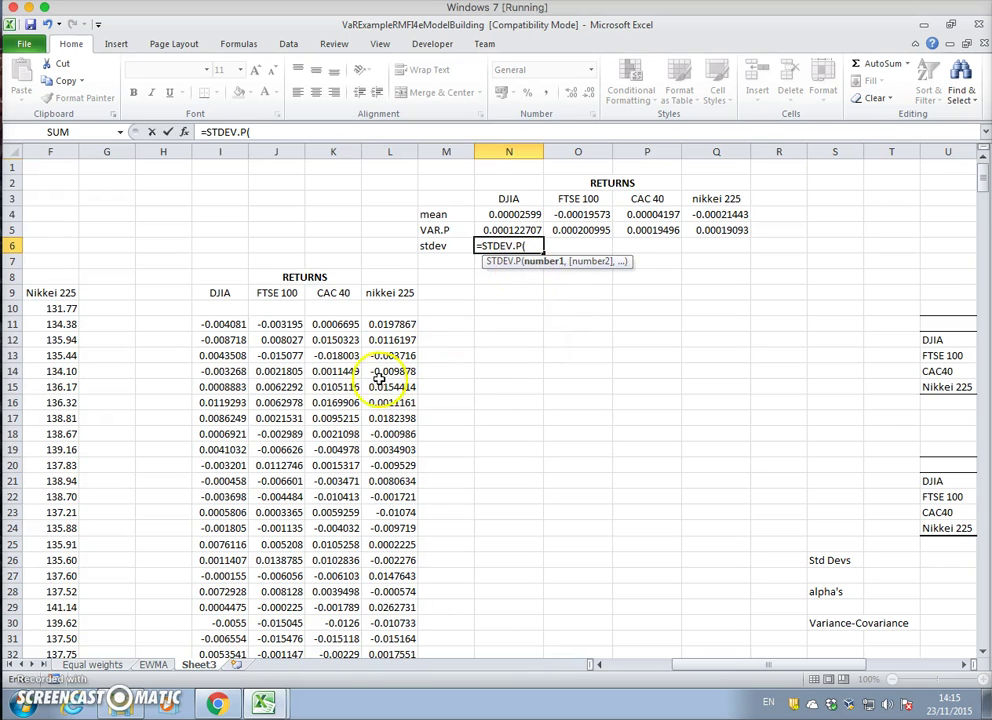
pyautogui.moveTo(221, 324); pyautogui.dragTo(241, 616)
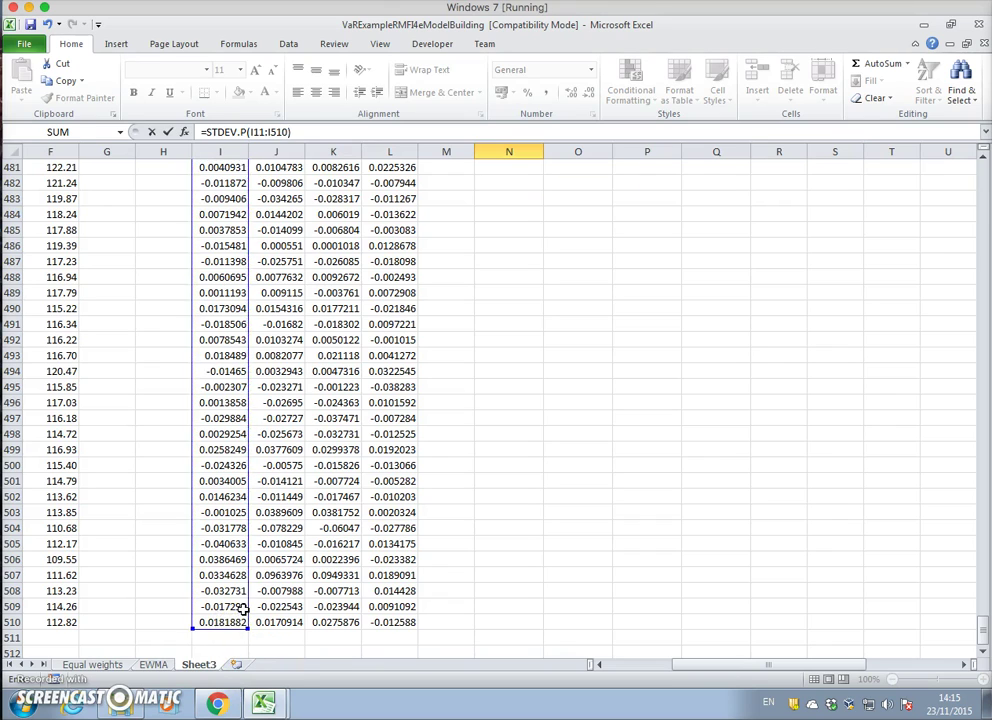
pyautogui.press('Escape')
# Fill the STDEV.P formula across to Q6 for all four indices
pyautogui.scroll(-7, 300, 580)
pyautogui.scroll(9, 332, 540)
pyautogui.click(527, 247)
pyautogui.moveTo(546, 253); pyautogui.dragTo(745, 253)
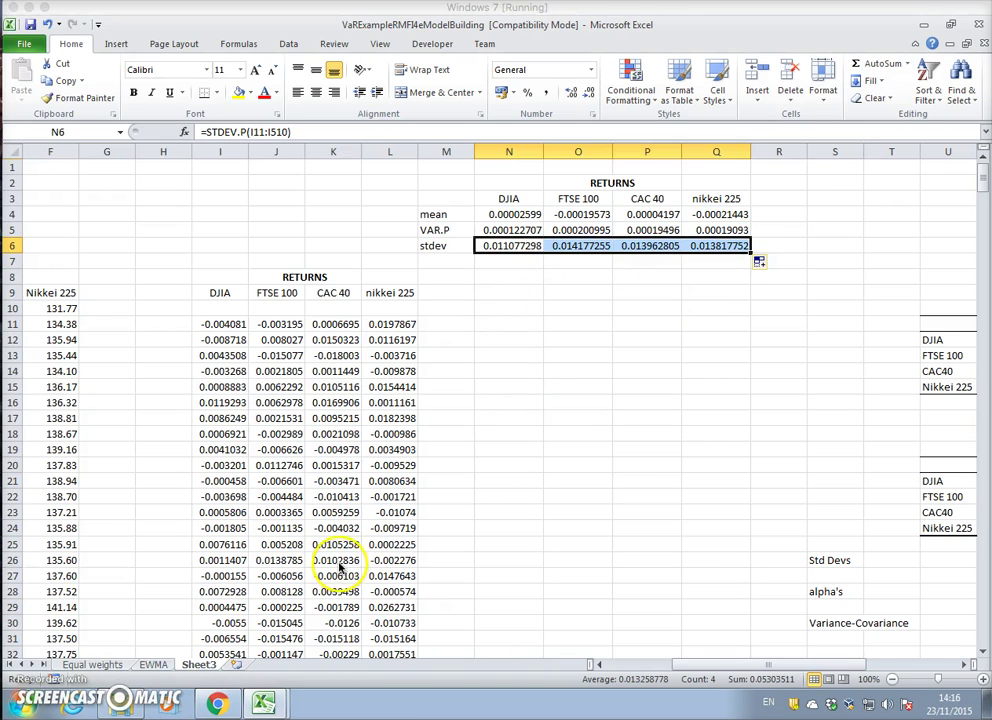
pyautogui.click(273, 708)
# In Hull's workbook, inspect the B42 excess-return formula and the B56 MMULT array formula
pyautogui.click(259, 668)
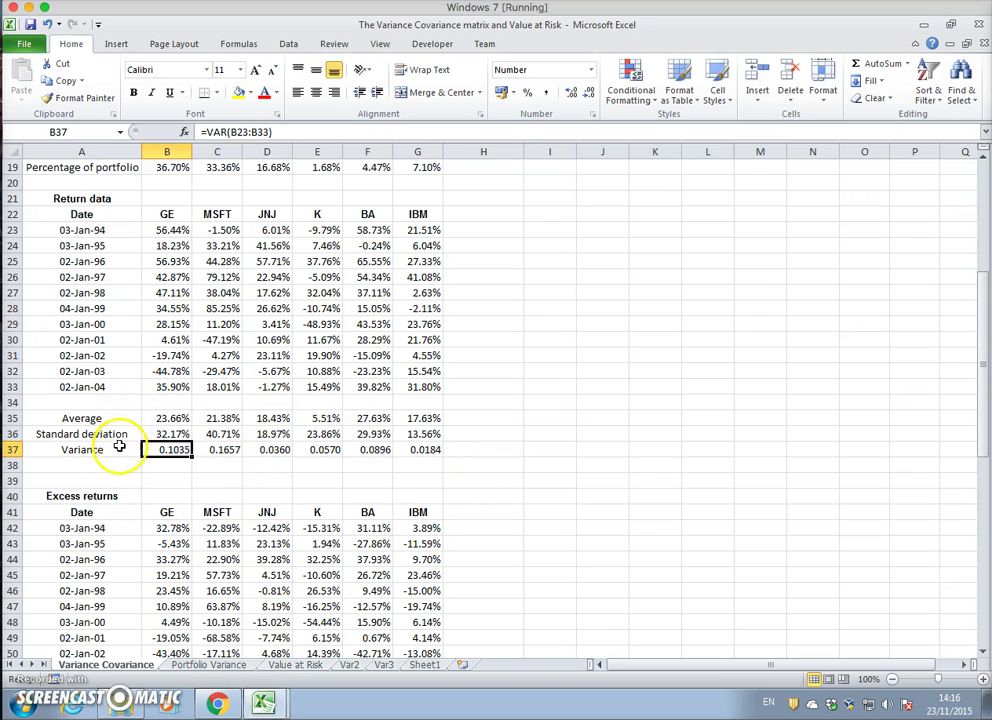
pyautogui.click(171, 526)
pyautogui.click(290, 131)
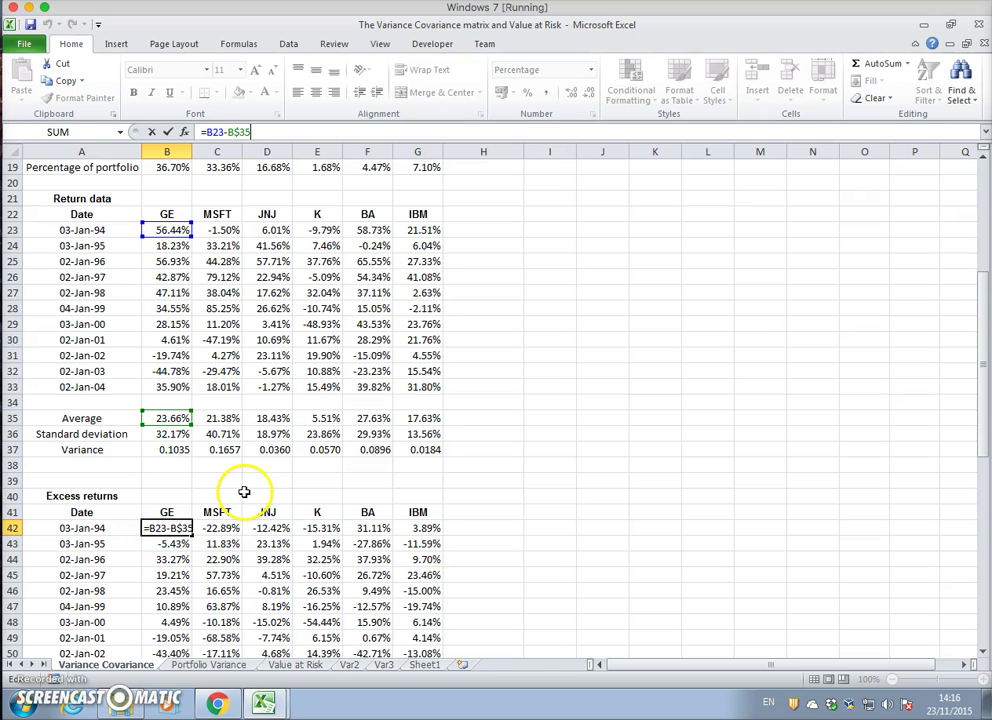
pyautogui.press('Escape')
pyautogui.scroll(-8, 246, 494)
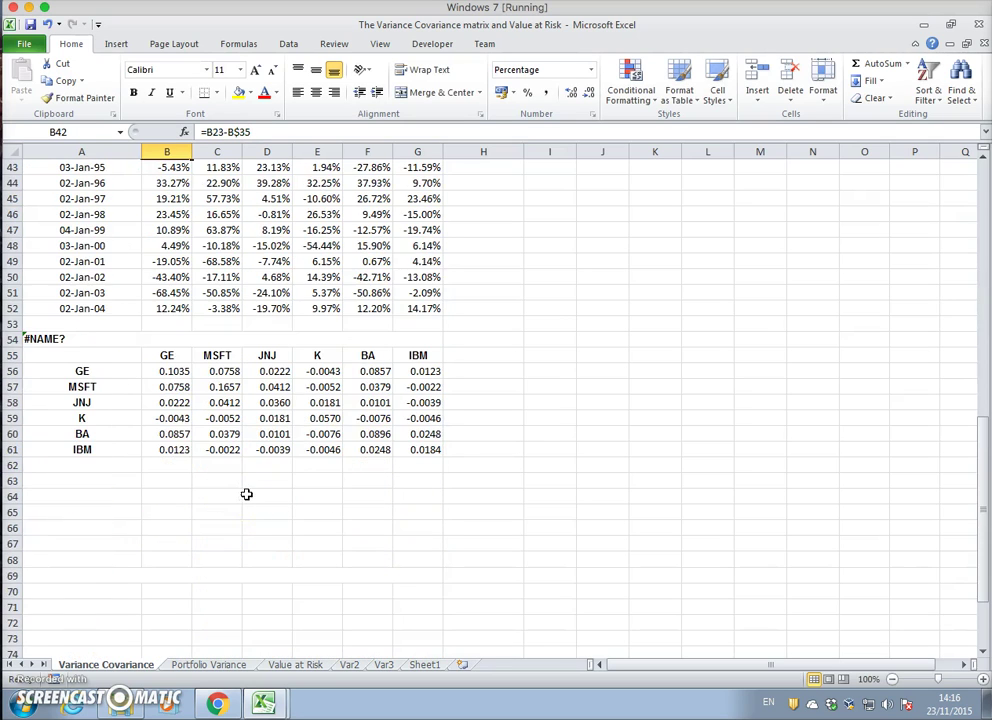
pyautogui.click(170, 372)
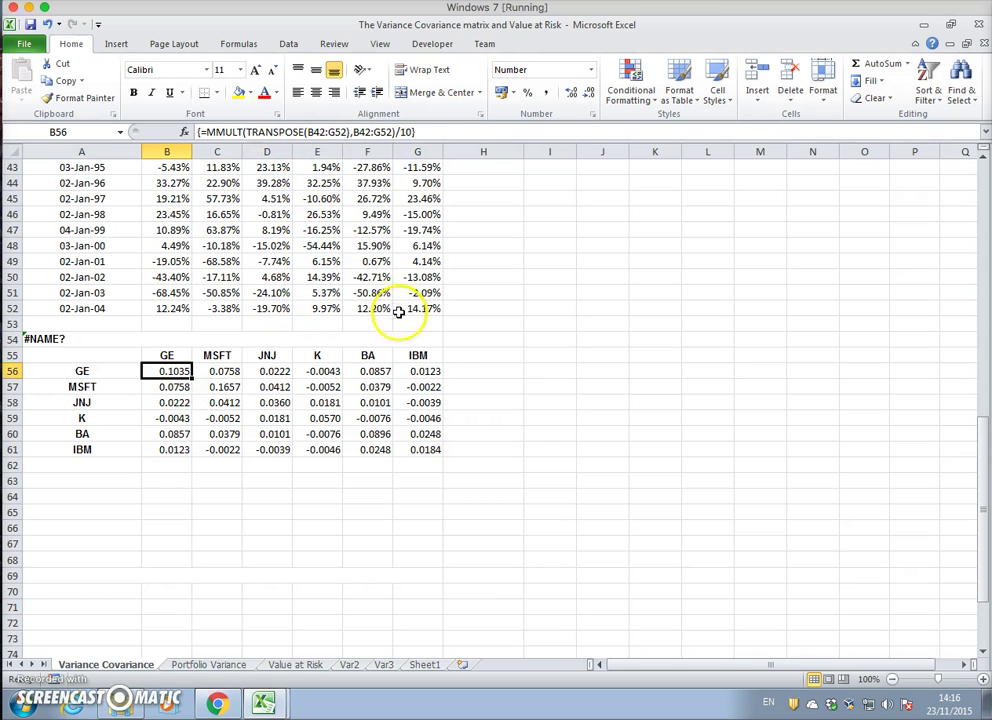
pyautogui.scroll(2, 387, 328)
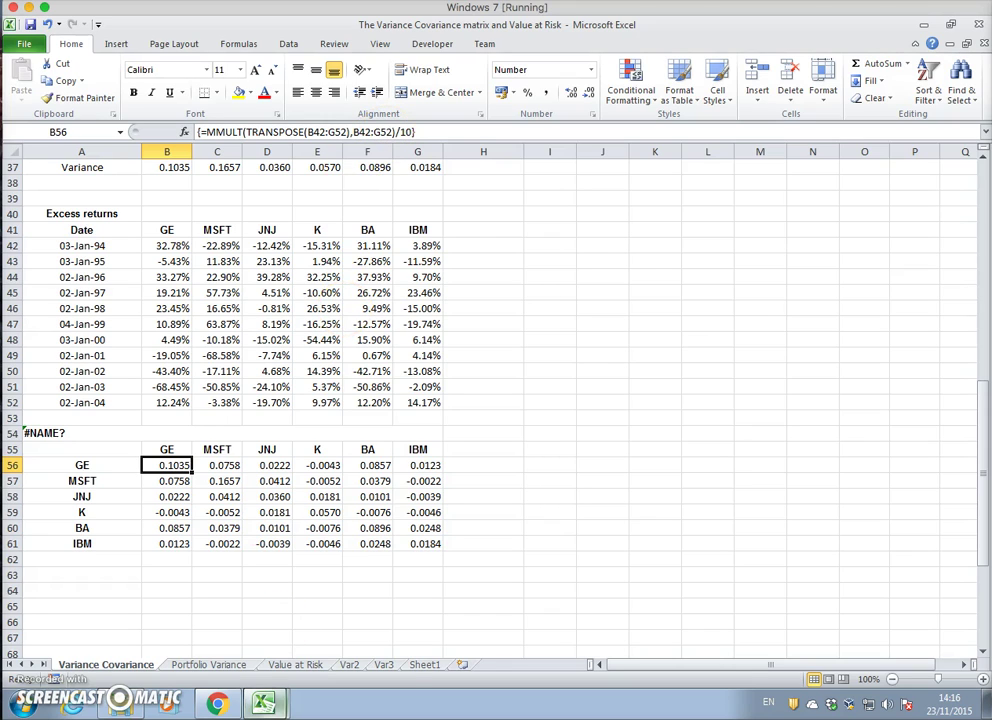
# Back on Sheet3, copy the RETURNS header block to N8 and retitle it Excess RETURNS
pyautogui.moveTo(263, 700)
pyautogui.click(291, 648)
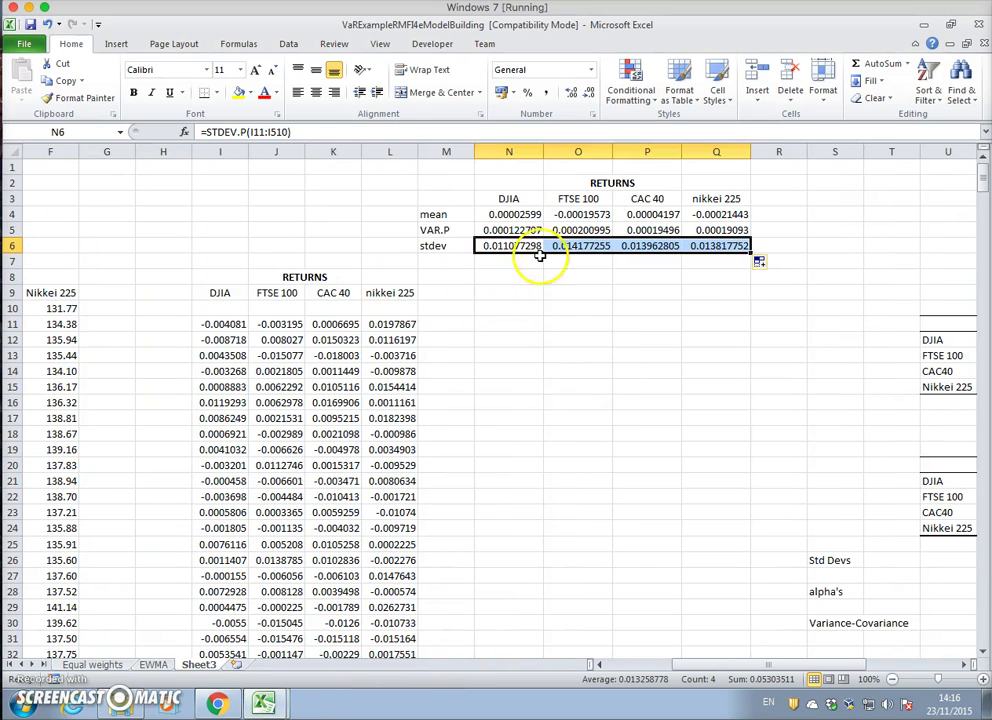
pyautogui.moveTo(509, 183); pyautogui.dragTo(717, 199)
pyautogui.rightClick(717, 199)
pyautogui.click(741, 229)
pyautogui.click(496, 276)
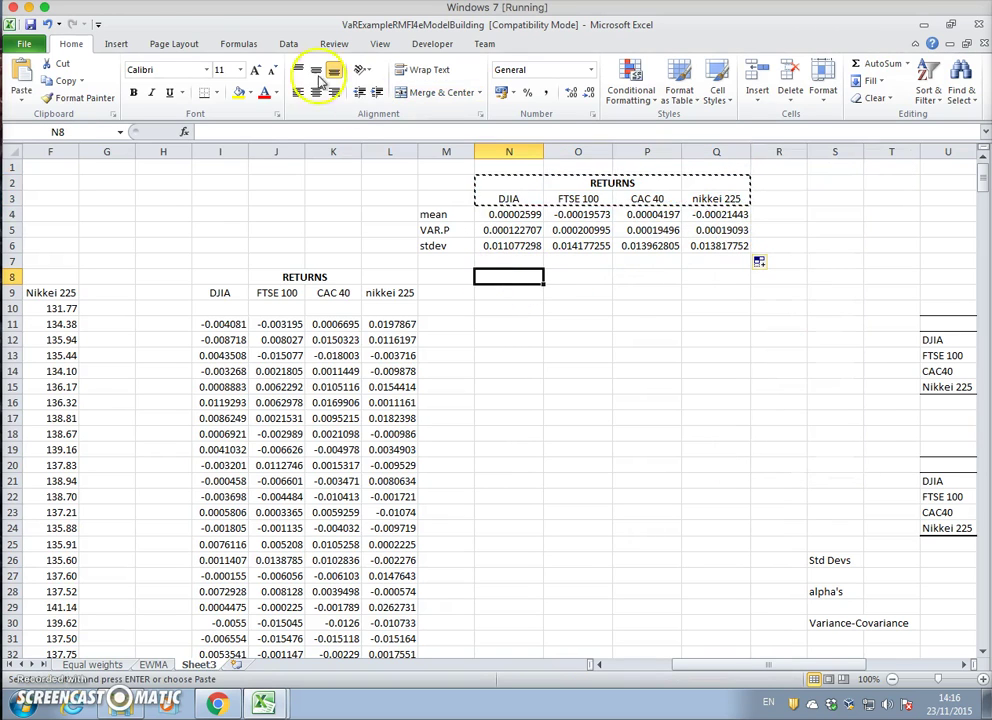
pyautogui.click(20, 75)
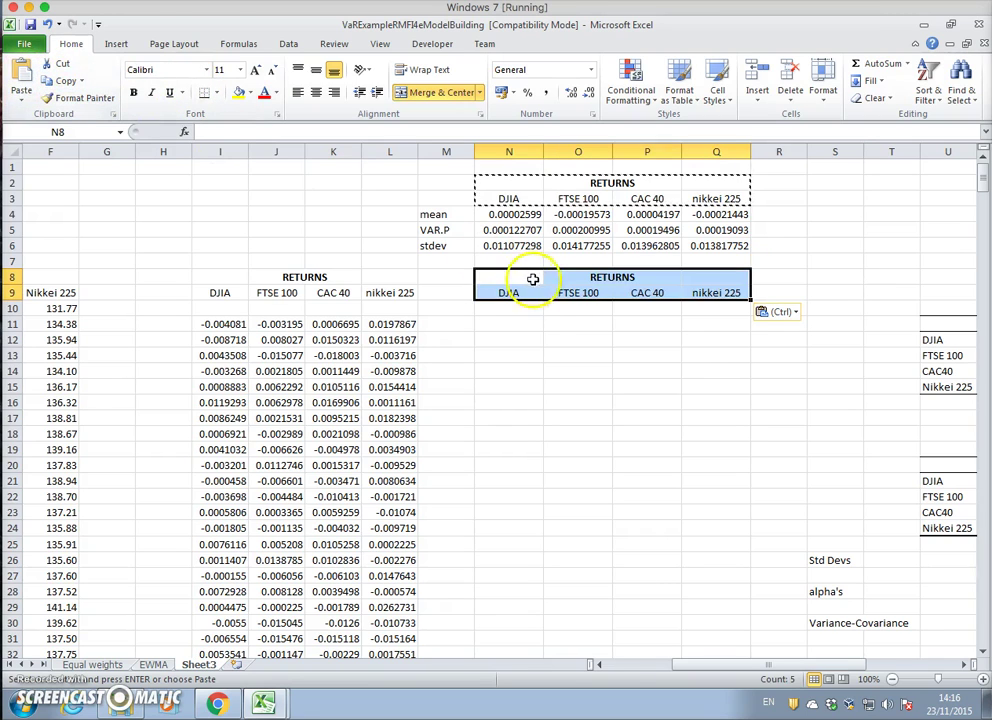
pyautogui.click(570, 277)
pyautogui.click(204, 131)
pyautogui.write('Excess')
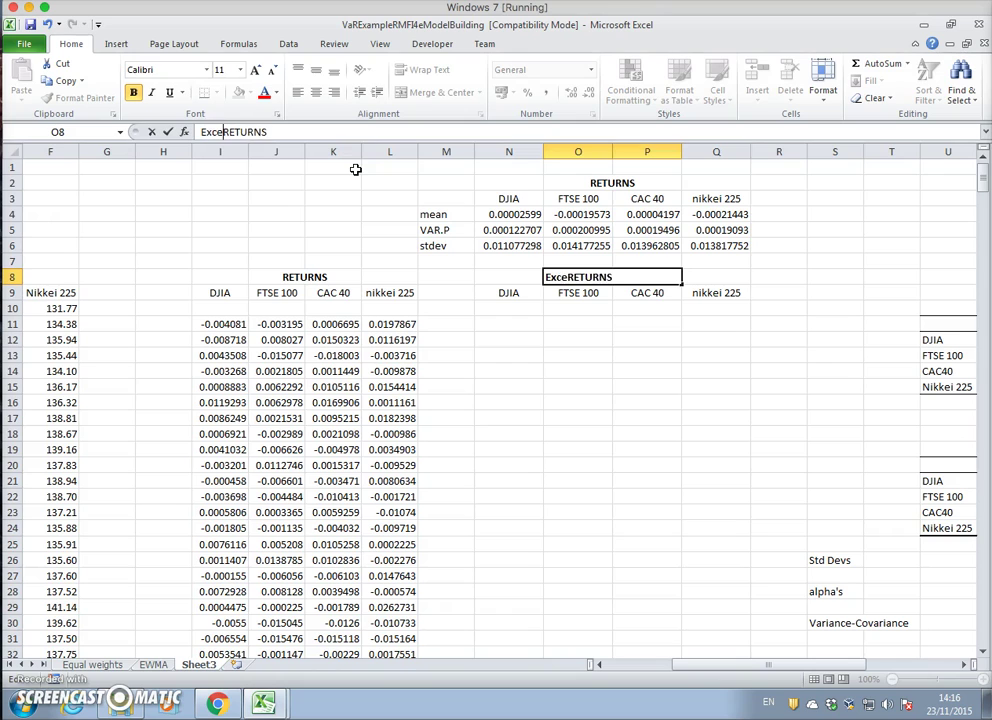
pyautogui.press('Return')
# Enter =I11-$N$4 in N11 and the FTSE 100 excess return (J11 minus O4) in O11
pyautogui.click(509, 323)
pyautogui.write('=')
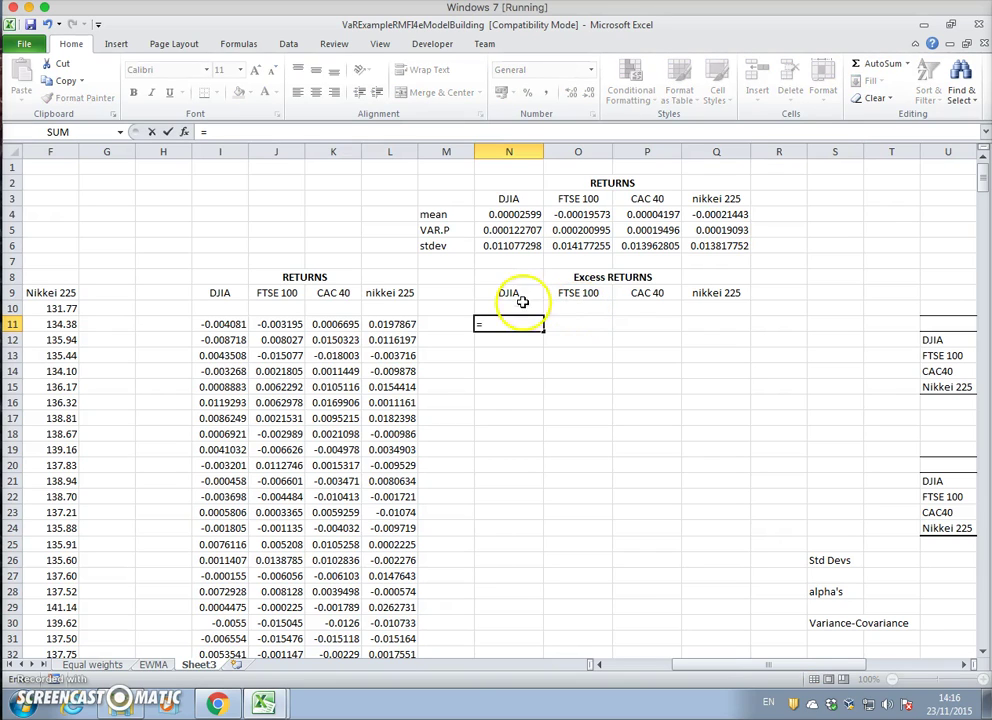
pyautogui.click(217, 323)
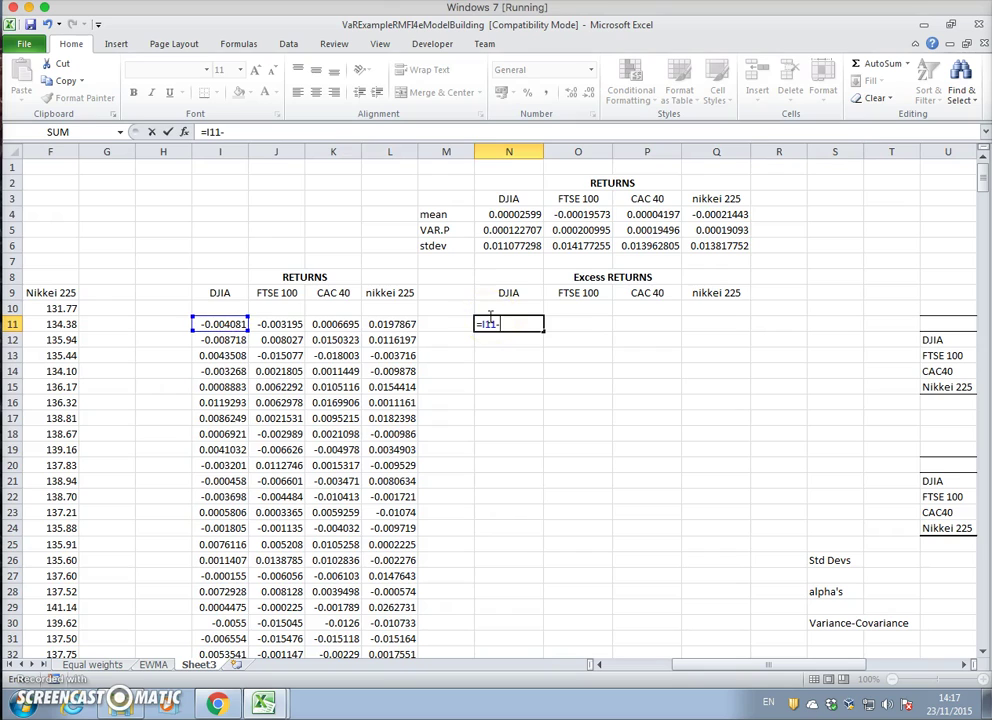
pyautogui.click(523, 215)
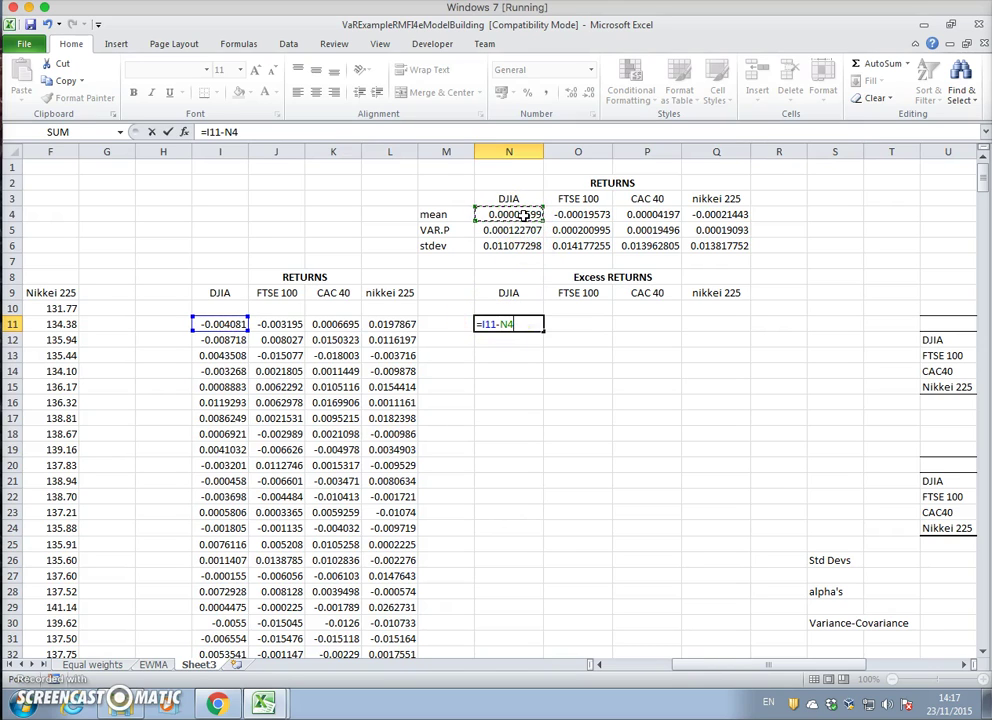
pyautogui.press('F4')
pyautogui.press('Return')
pyautogui.click(582, 321)
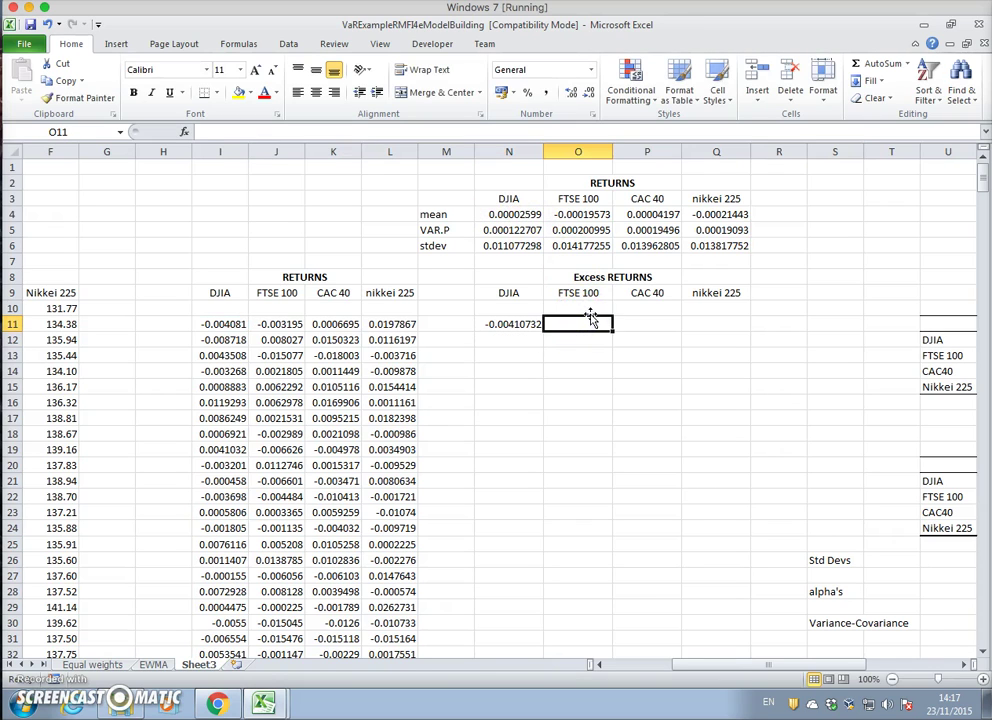
pyautogui.write('=')
pyautogui.click(281, 324)
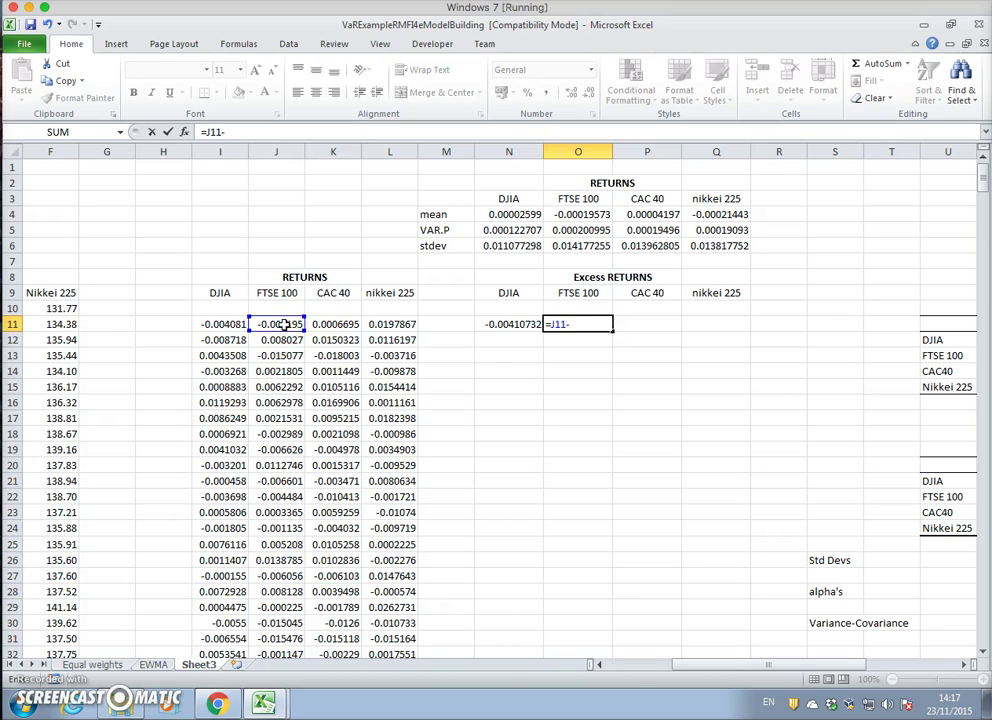
pyautogui.write('-')
pyautogui.click(580, 215)
pyautogui.press('Escape')
pyautogui.press('Down')
pyautogui.click(560, 323)
pyautogui.write('=')
pyautogui.click(271, 325)
pyautogui.click(298, 332)
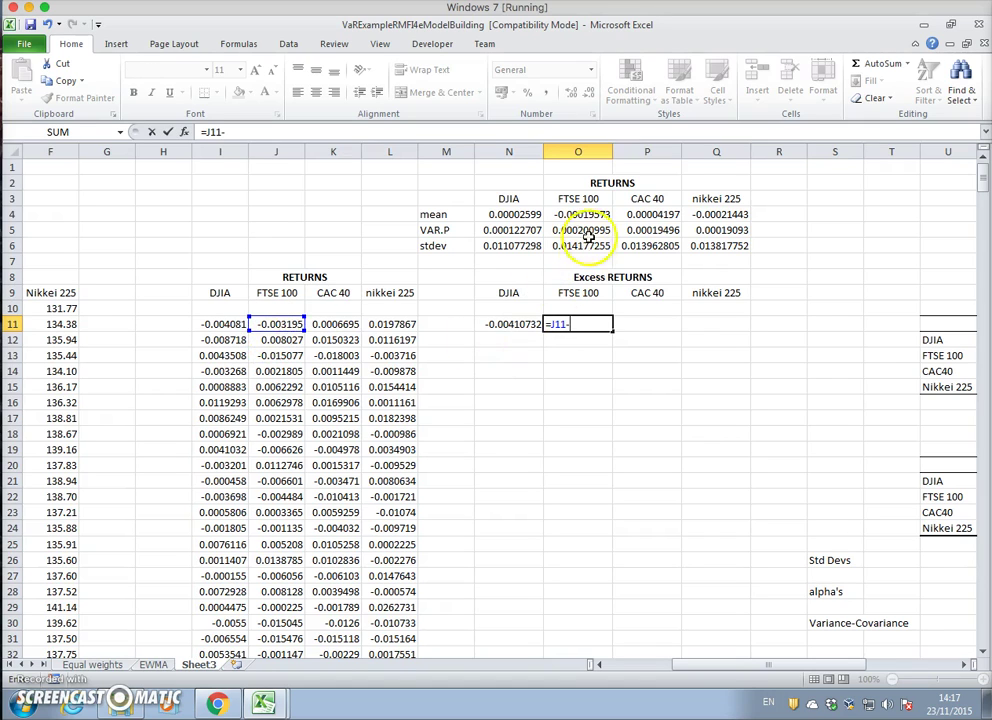
pyautogui.click(582, 214)
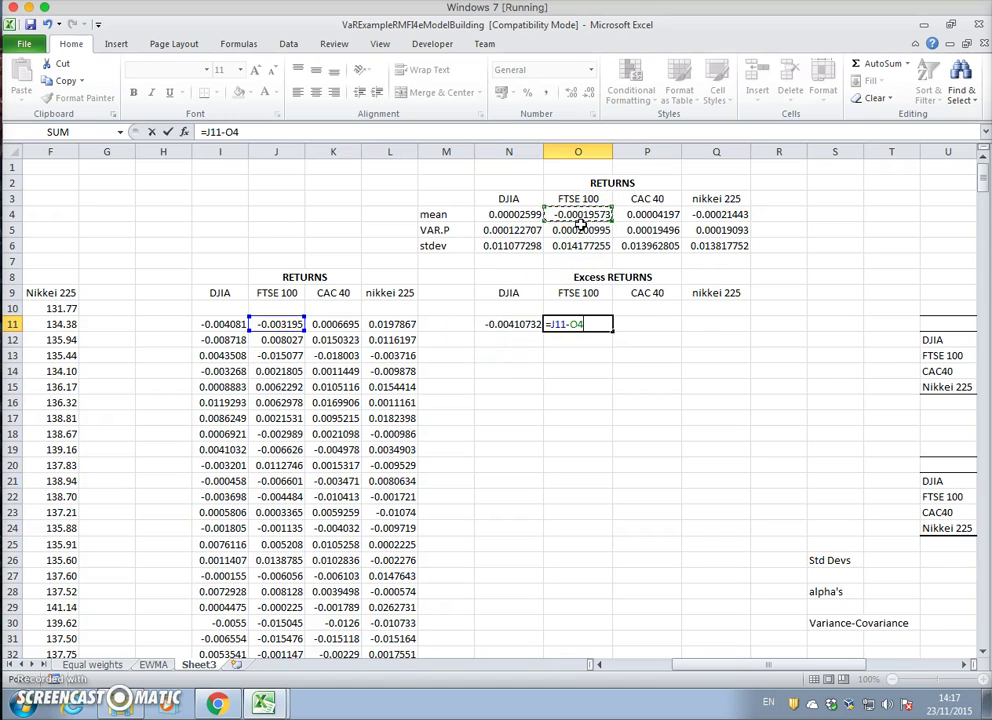
pyautogui.press('Return')
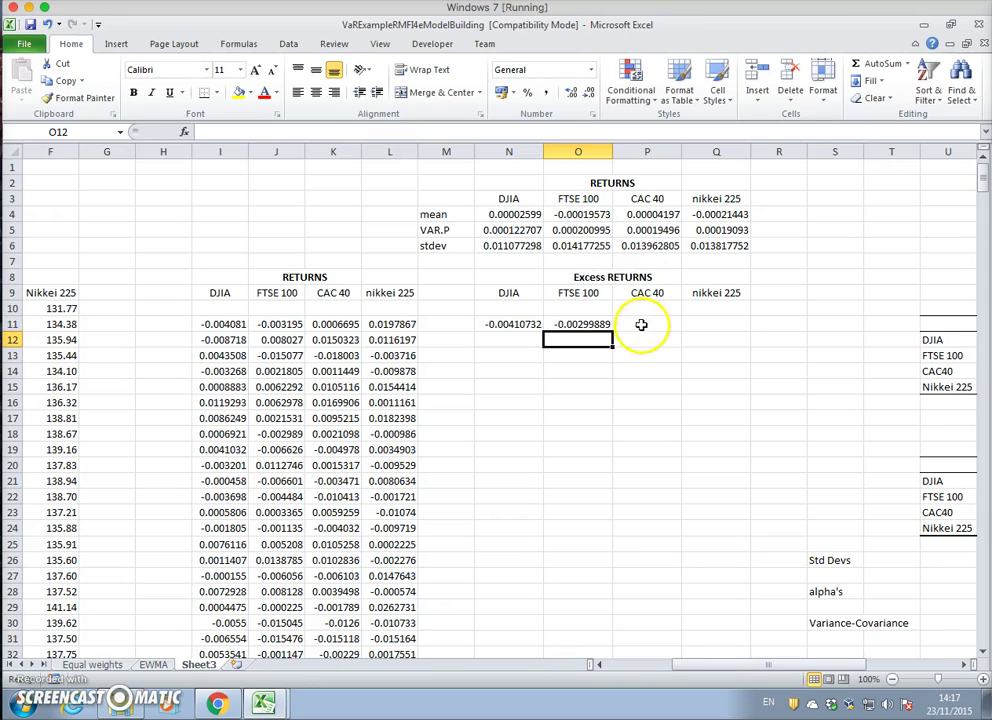
# Enter =K11-$P$4 in P11 and =L11-$Q$4 in Q11, then fill N11:Q11 down to row 510
pyautogui.click(641, 324)
pyautogui.write('=')
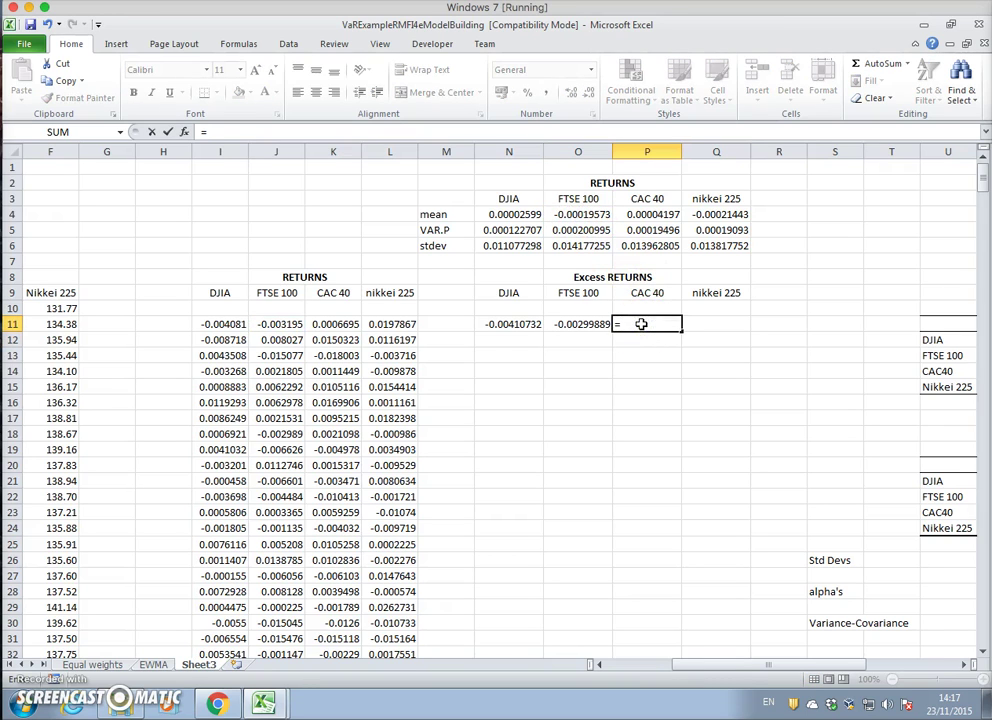
pyautogui.click(333, 324)
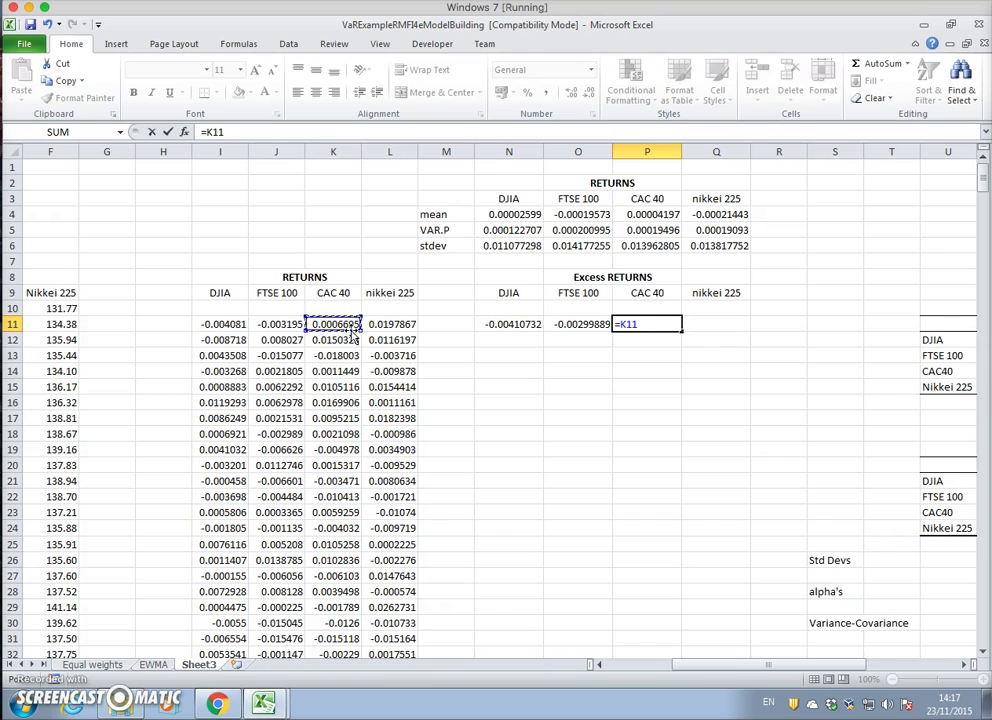
pyautogui.write('-')
pyautogui.click(658, 216)
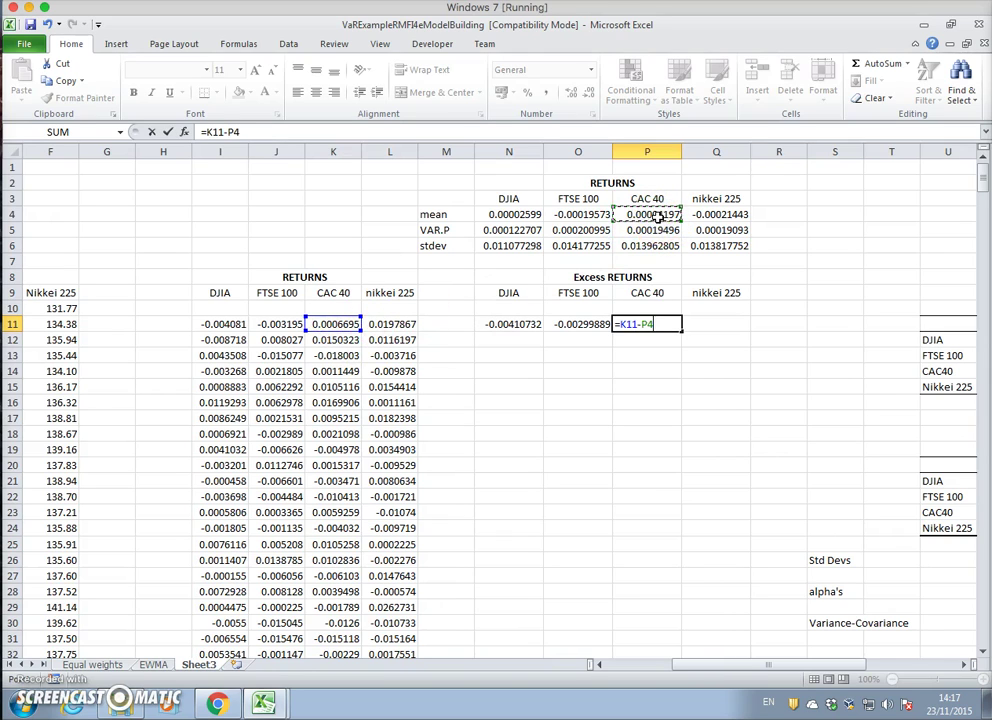
pyautogui.press('F4')
pyautogui.press('Return')
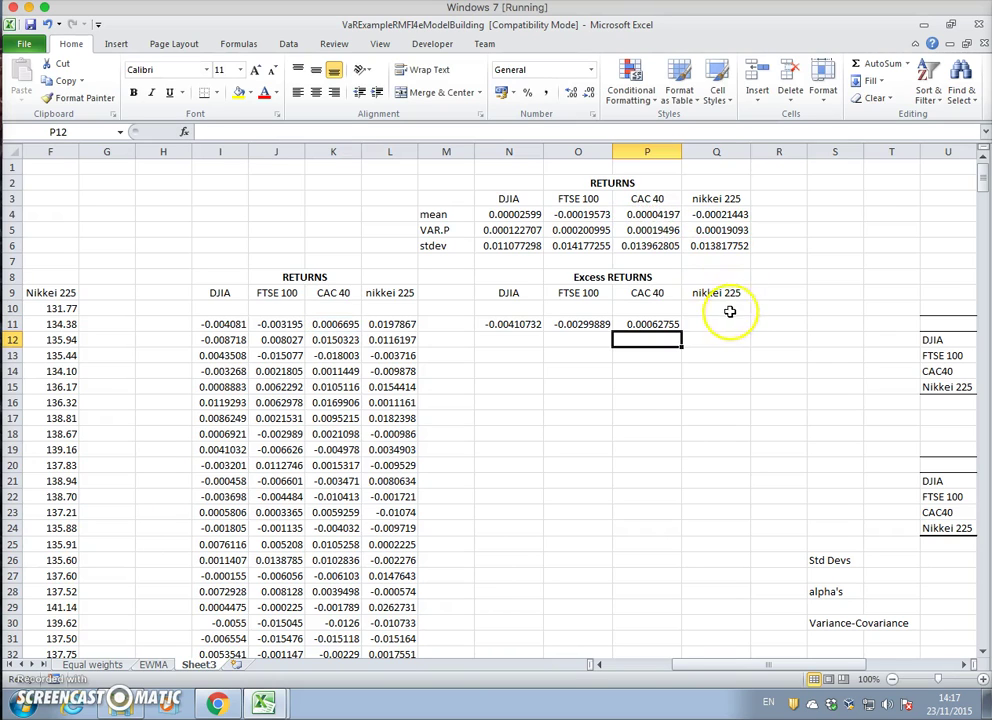
pyautogui.click(720, 322)
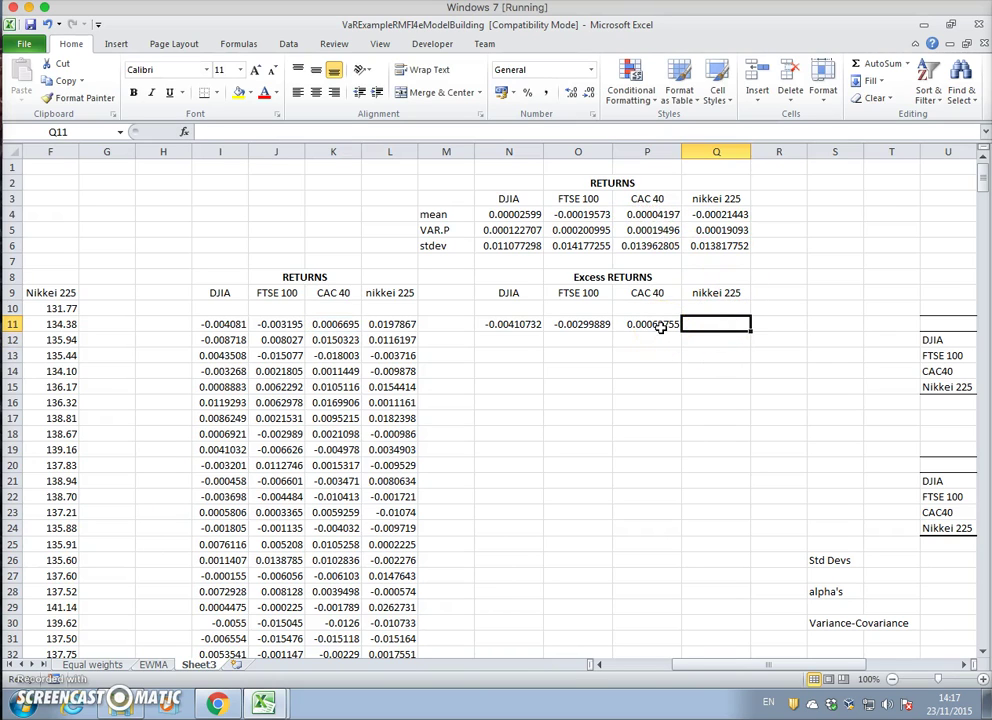
pyautogui.write('=')
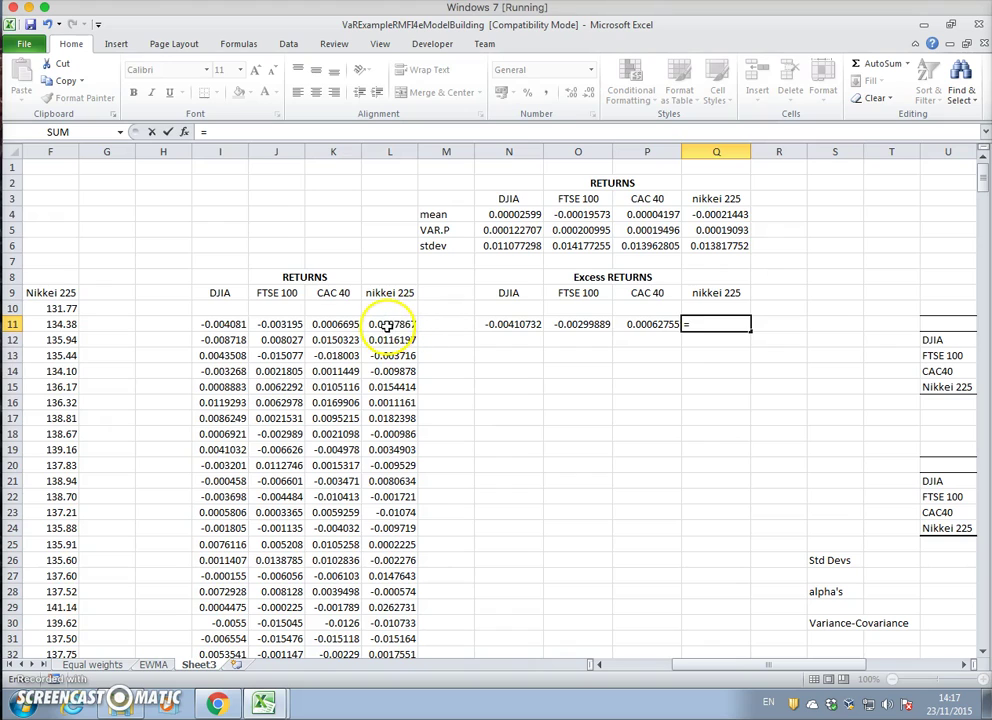
pyautogui.click(387, 325)
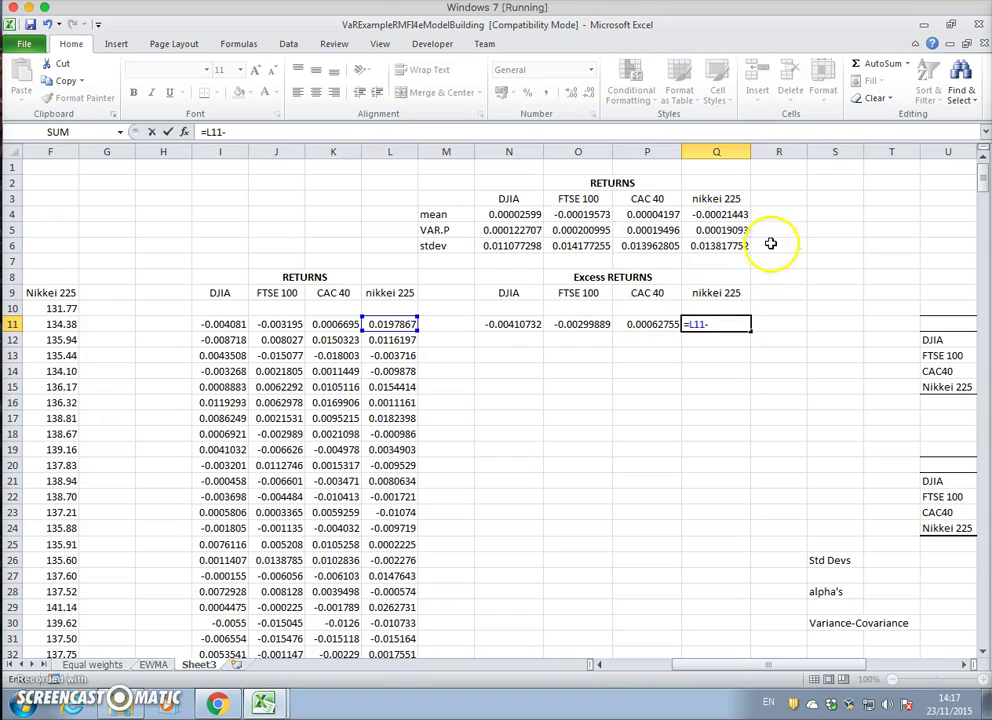
pyautogui.click(734, 214)
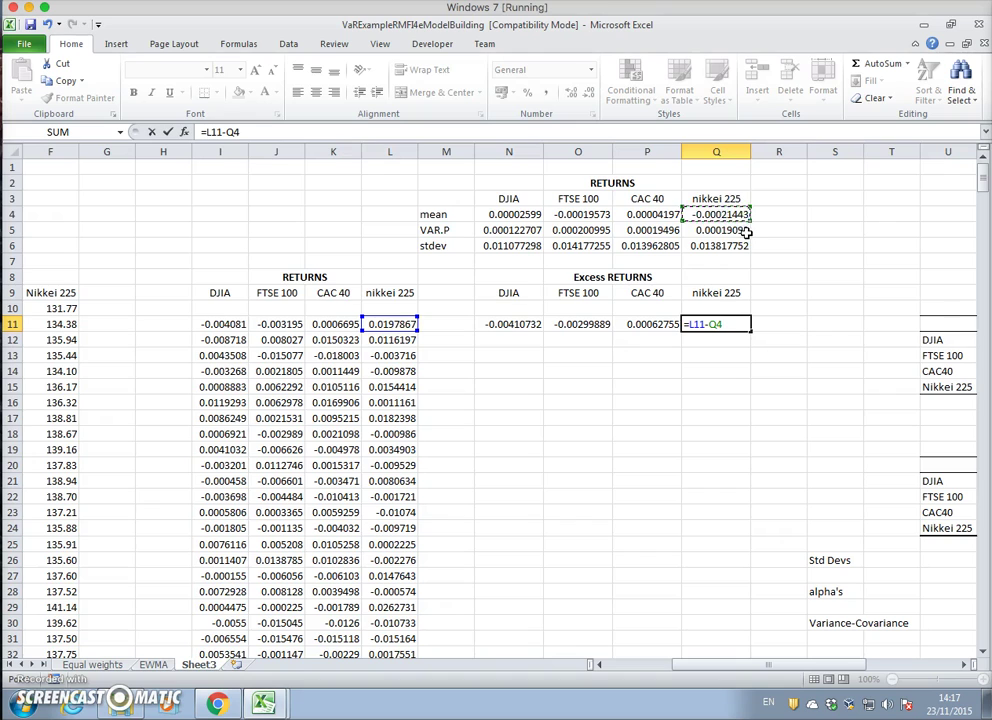
pyautogui.press('F4')
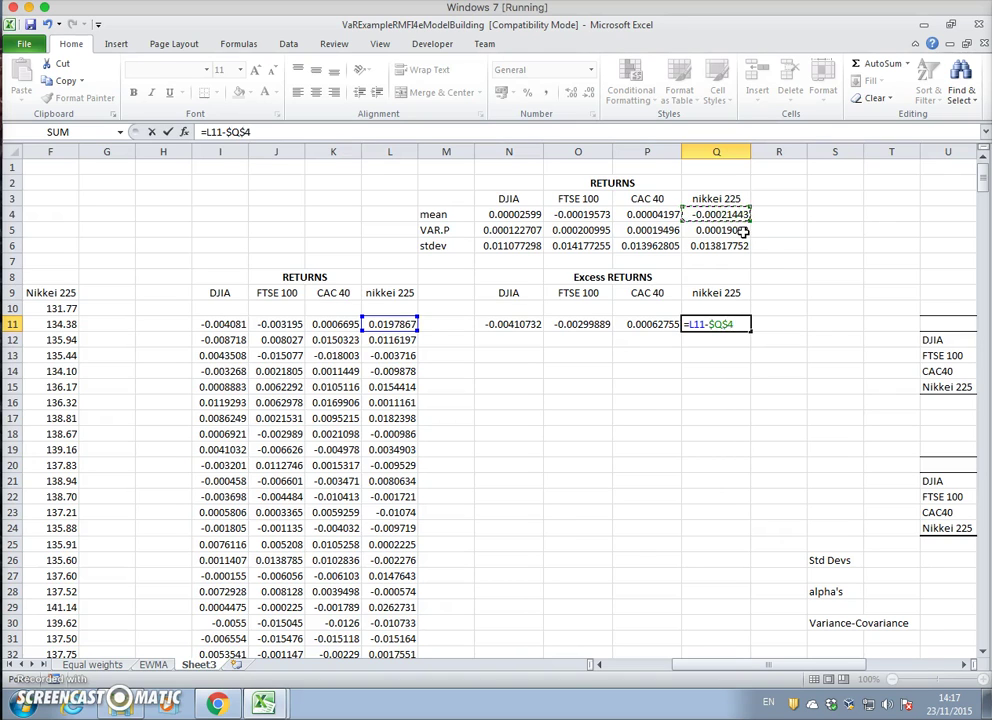
pyautogui.press('Return')
pyautogui.moveTo(514, 328); pyautogui.dragTo(757, 632)
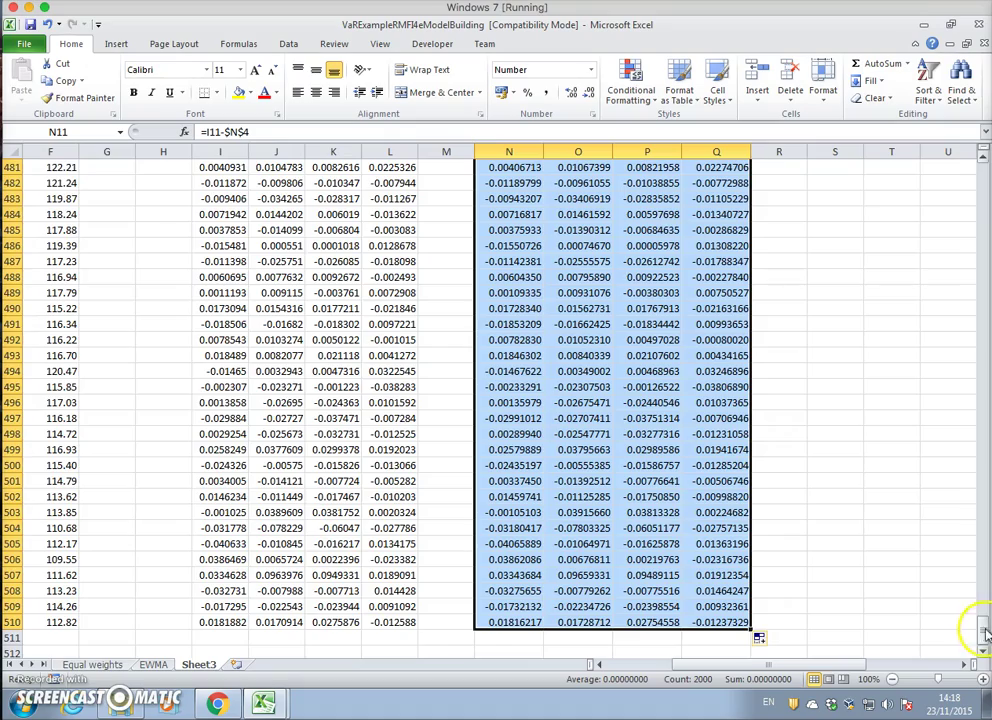
pyautogui.moveTo(985, 632); pyautogui.dragTo(982, 170)
# Delete the contents of the old correlations table in T9:AA16
pyautogui.click(850, 481)
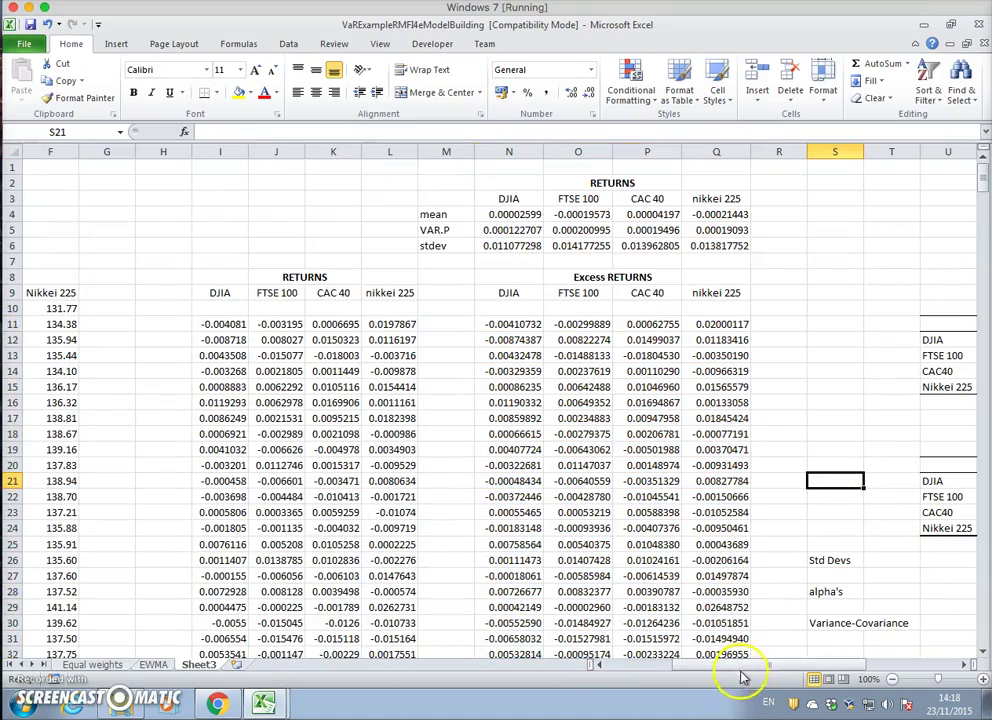
pyautogui.click(965, 664)
pyautogui.moveTo(965, 664); pyautogui.dragTo(965, 664)
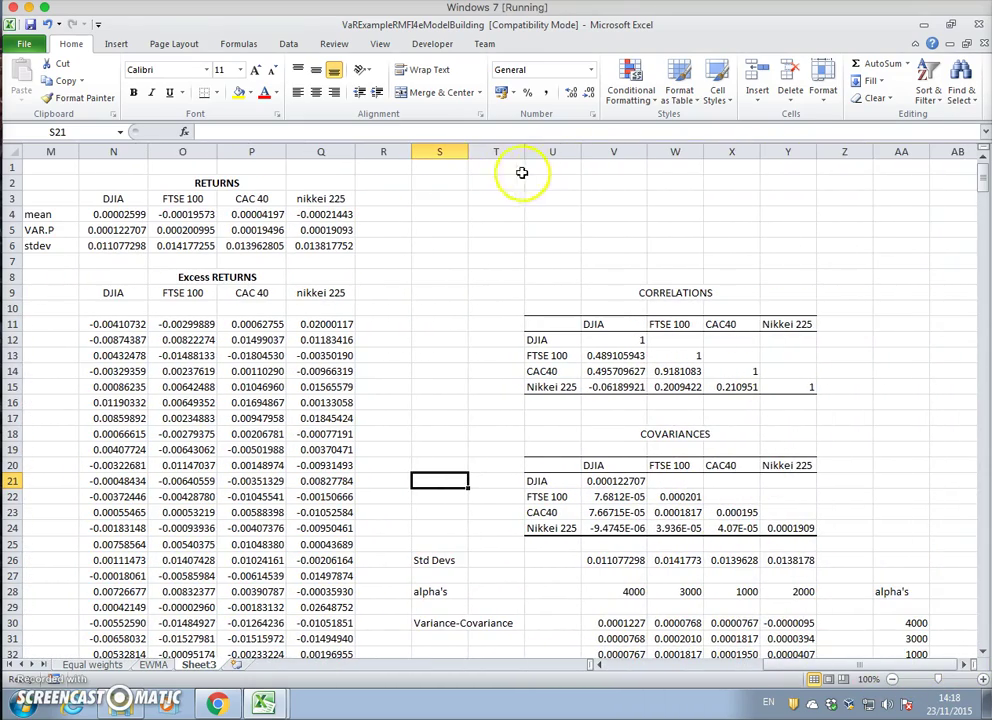
pyautogui.moveTo(510, 289); pyautogui.dragTo(900, 405)
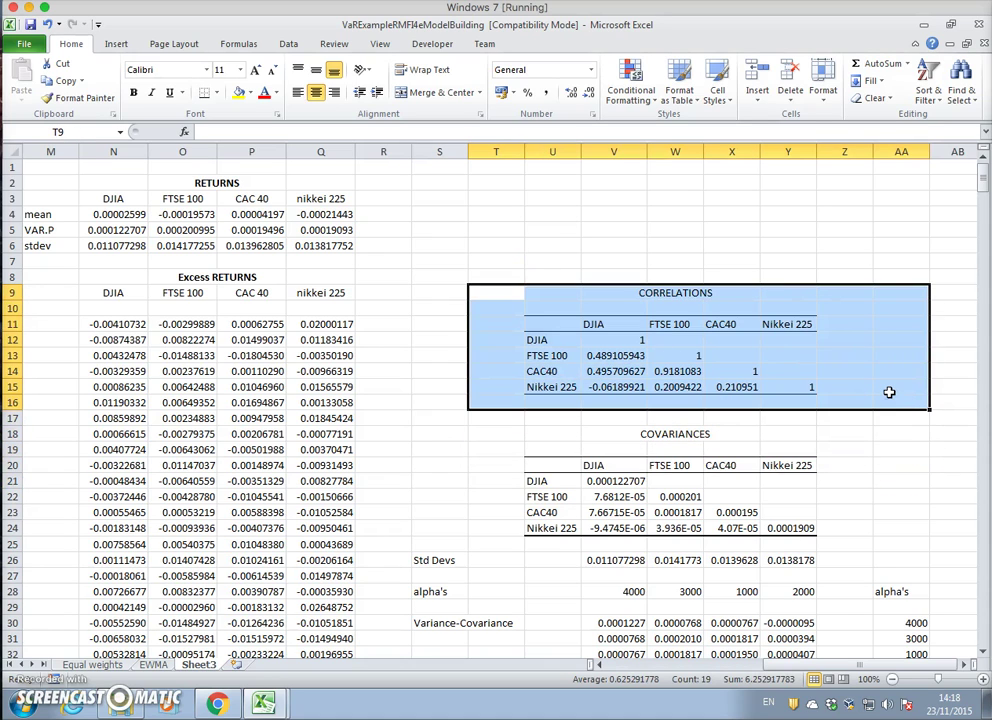
pyautogui.press('Delete')
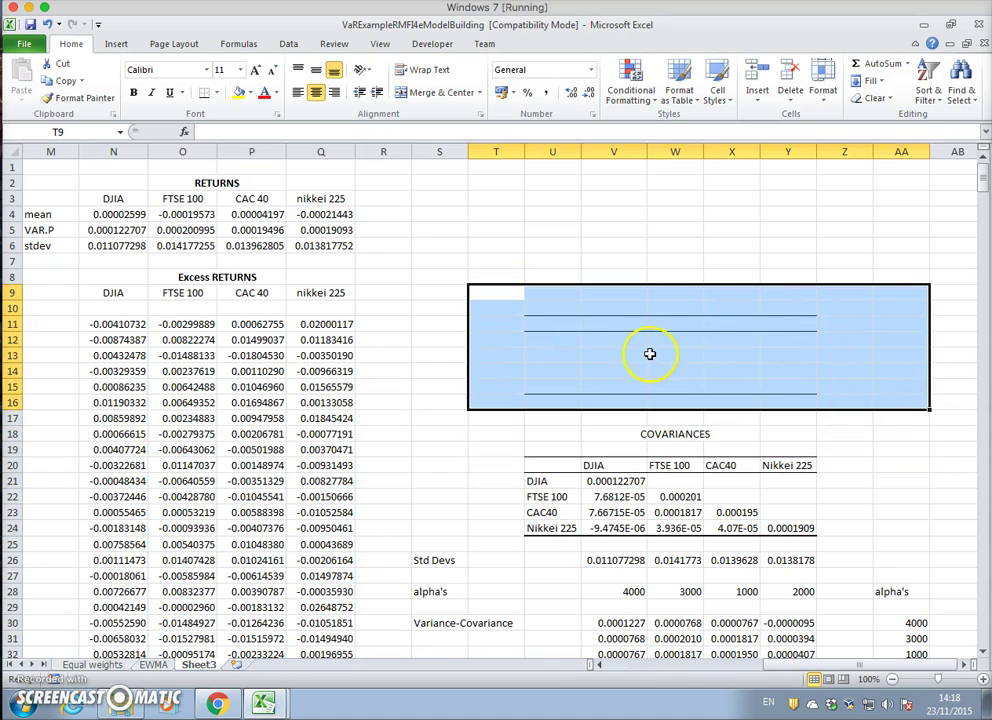
# Apply No Border to T10:Z16 and switch to Hull's variance-covariance workbook
pyautogui.click(651, 353)
pyautogui.moveTo(507, 303); pyautogui.dragTo(855, 402)
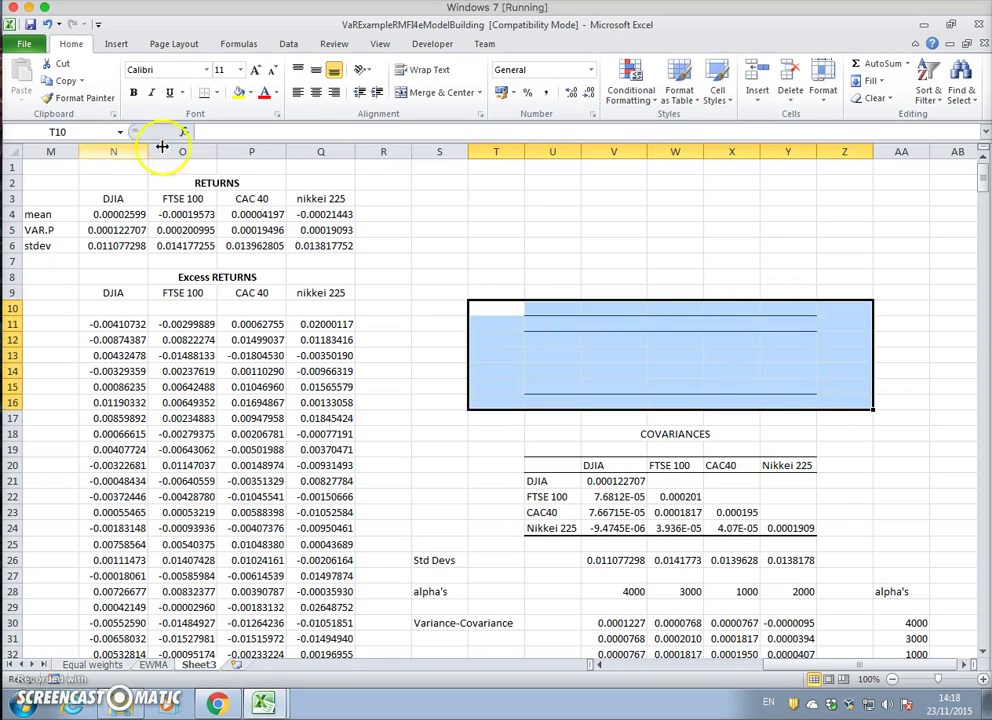
pyautogui.click(216, 92)
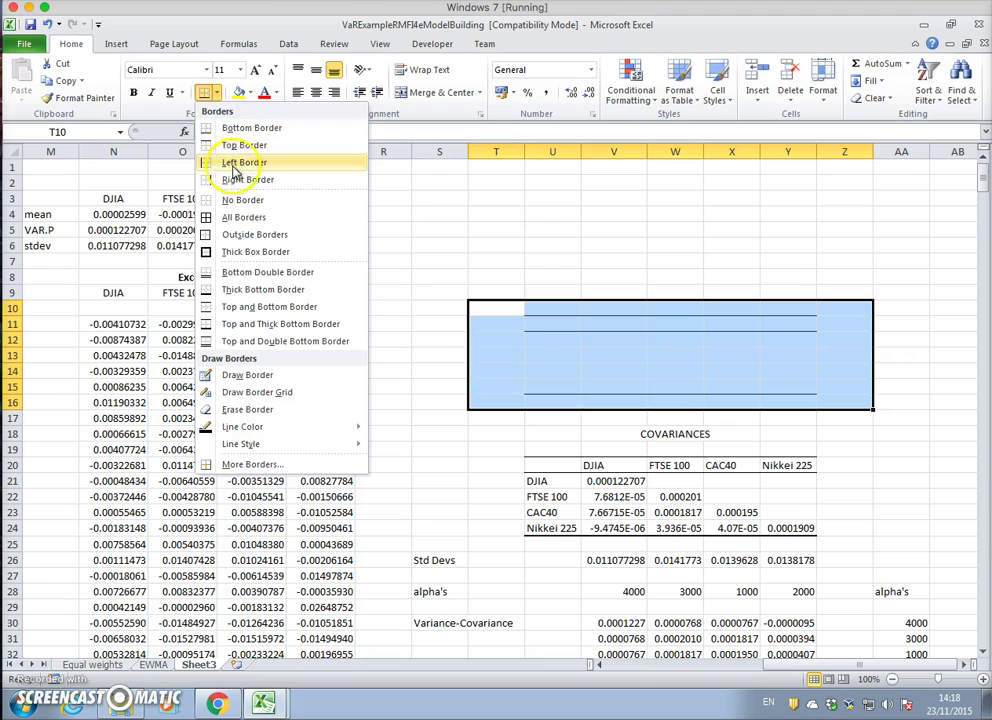
pyautogui.click(236, 199)
pyautogui.click(560, 281)
pyautogui.click(552, 245)
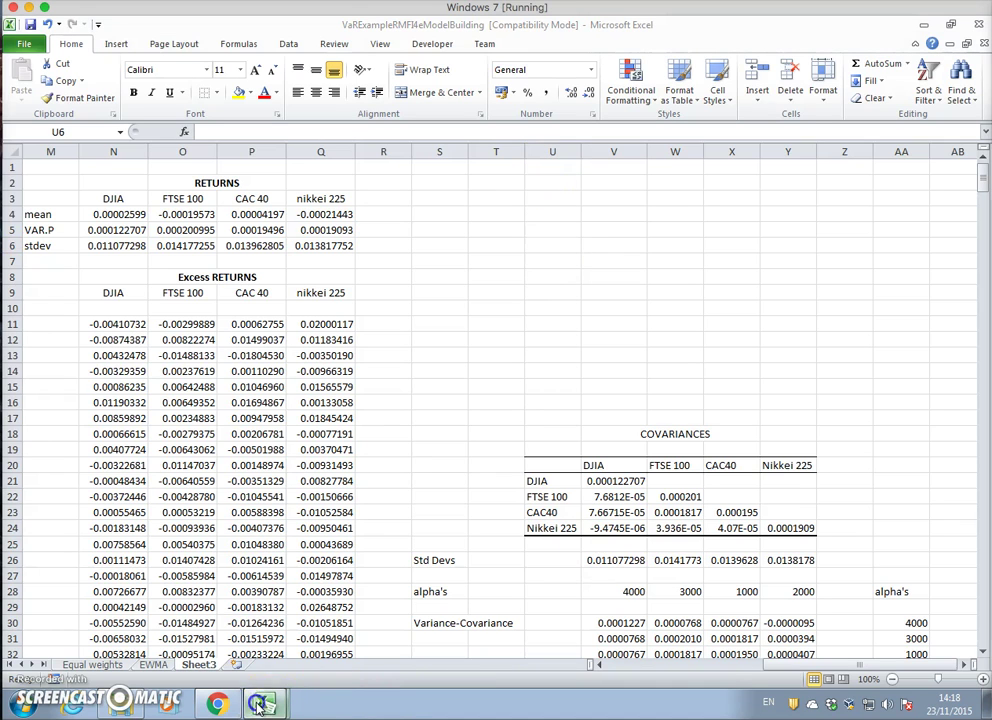
pyautogui.moveTo(263, 703)
pyautogui.click(210, 669)
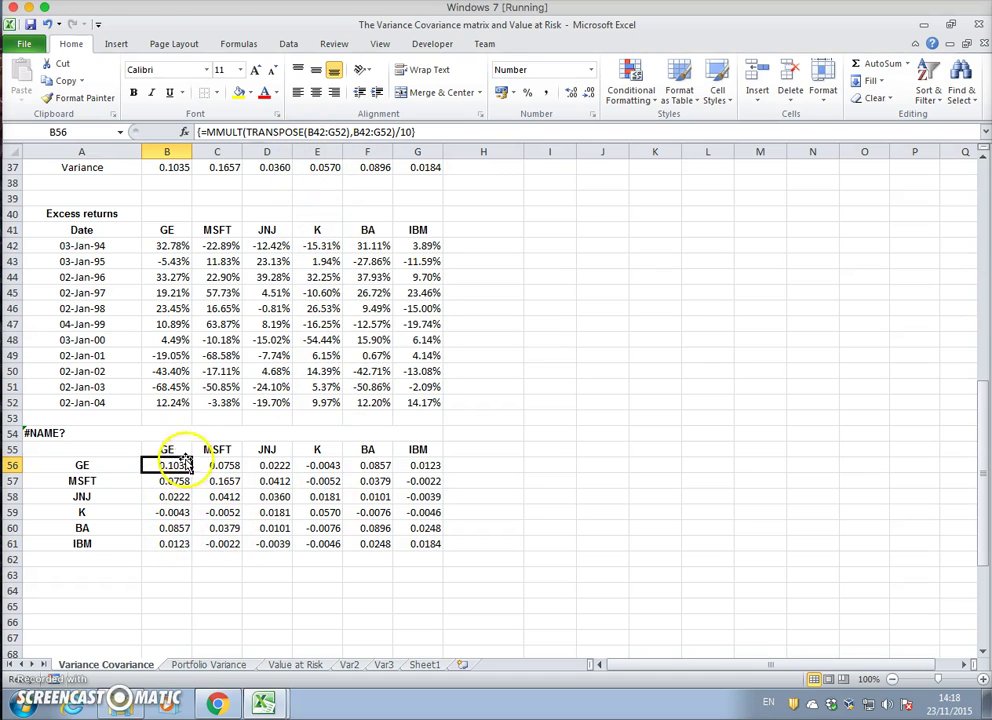
# Check Hull's B42 and B56 formulas, then return to the VaRExampleRMFI4eModelBuilding workbook
pyautogui.click(160, 247)
pyautogui.click(176, 465)
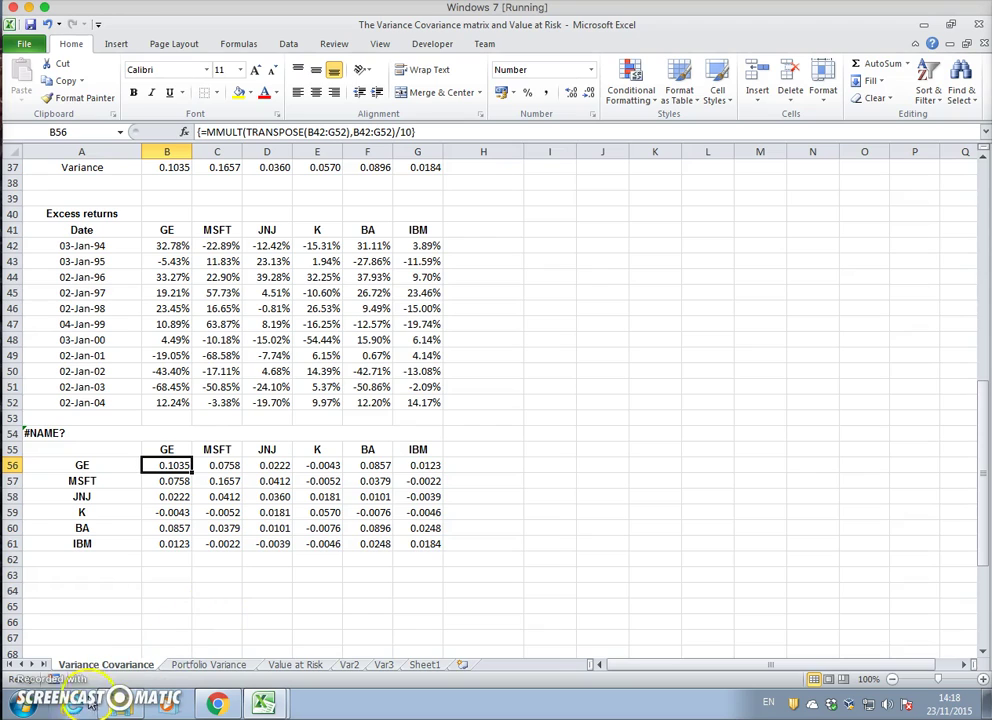
pyautogui.click(262, 703)
pyautogui.click(249, 644)
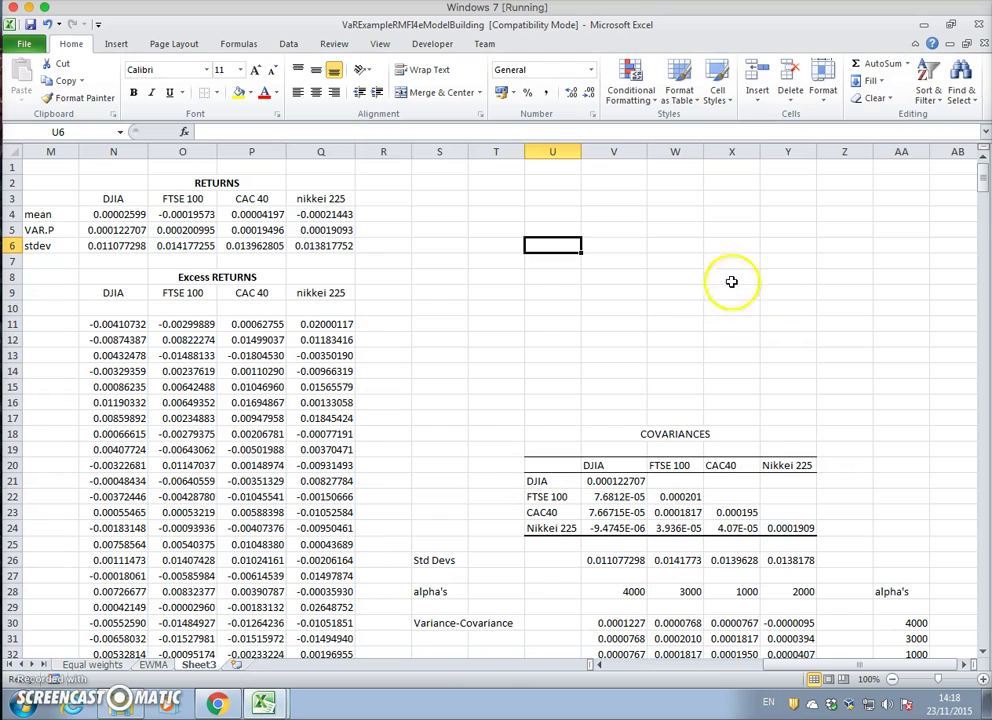
# Add the Variance Covariance Matrix heading, then insert a cell at R3 with Shift cells right so it starts in S3
pyautogui.click(440, 214)
pyautogui.click(451, 197)
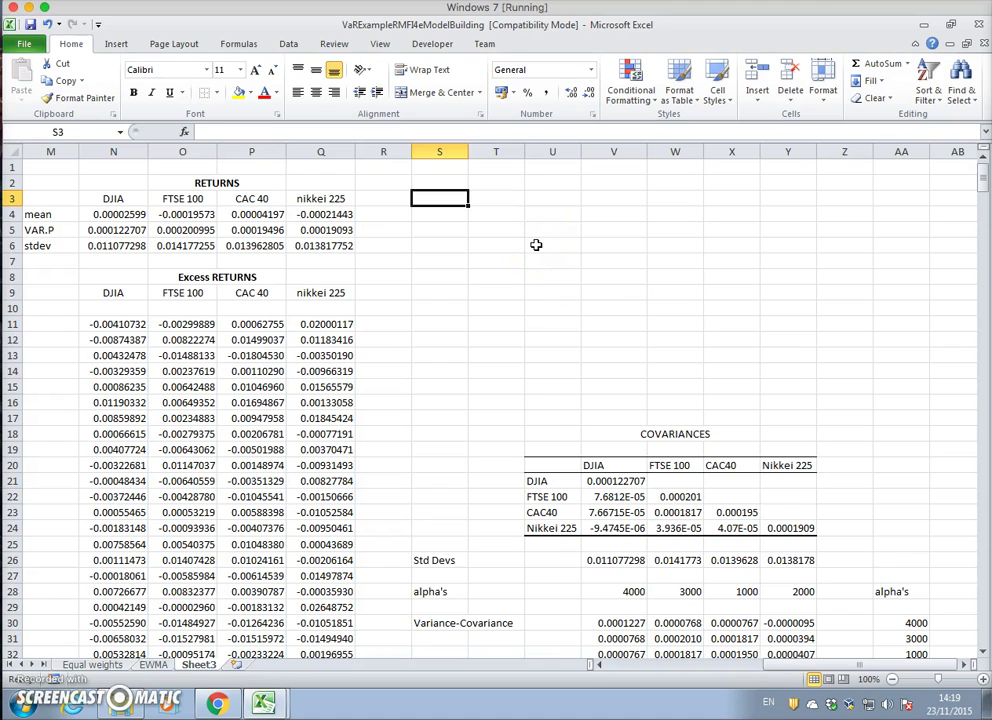
pyautogui.write('Variance Covariance Matrix')
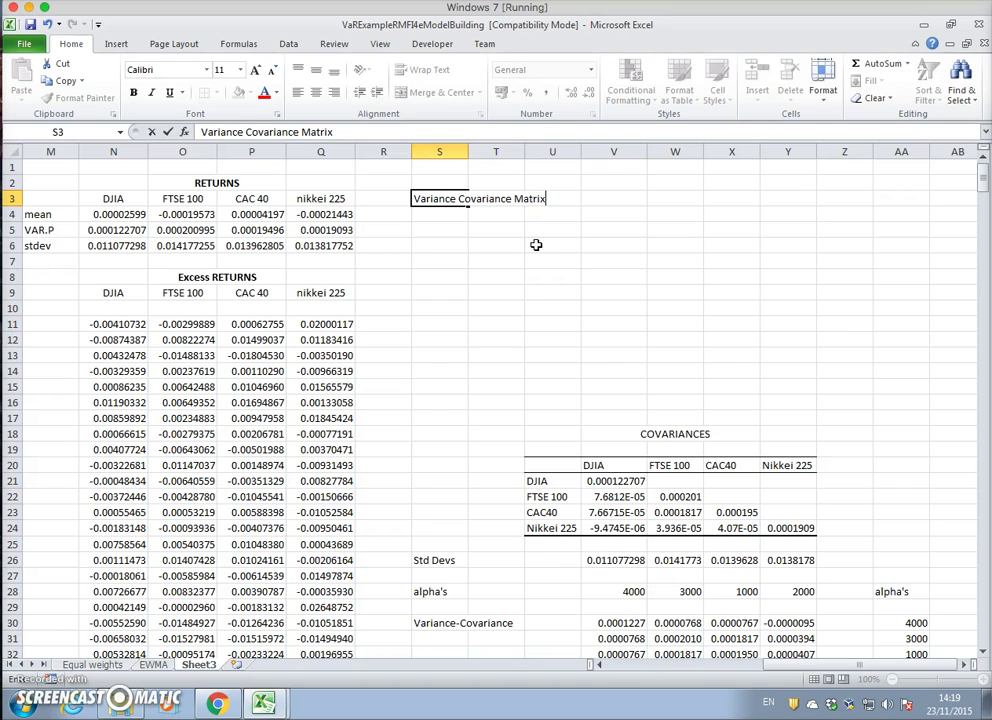
pyautogui.press('Return')
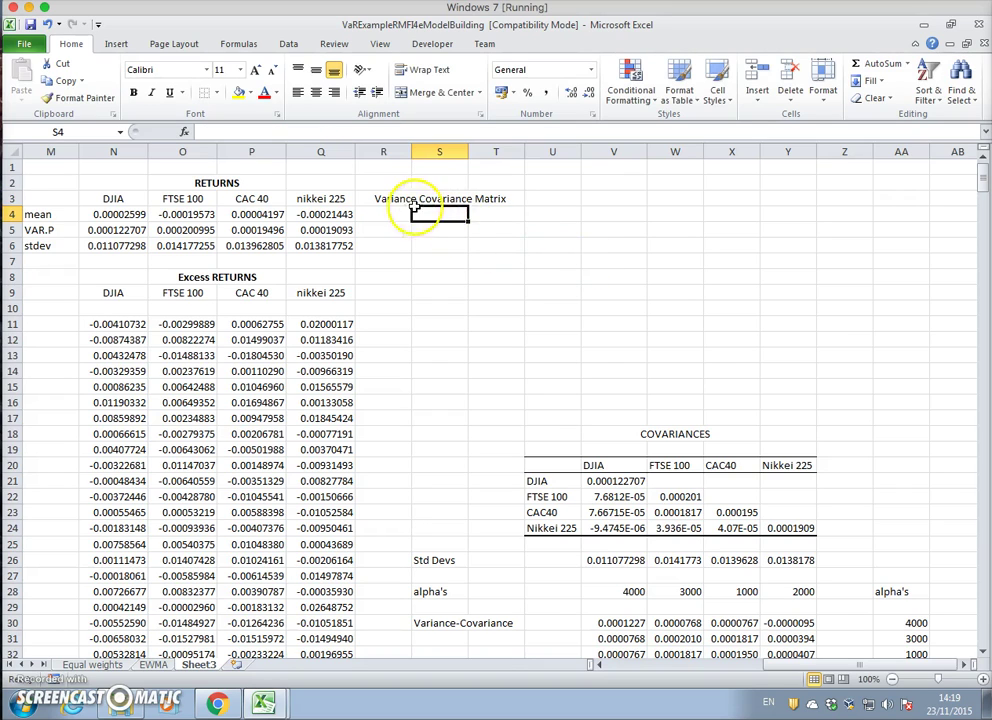
pyautogui.rightClick(401, 199)
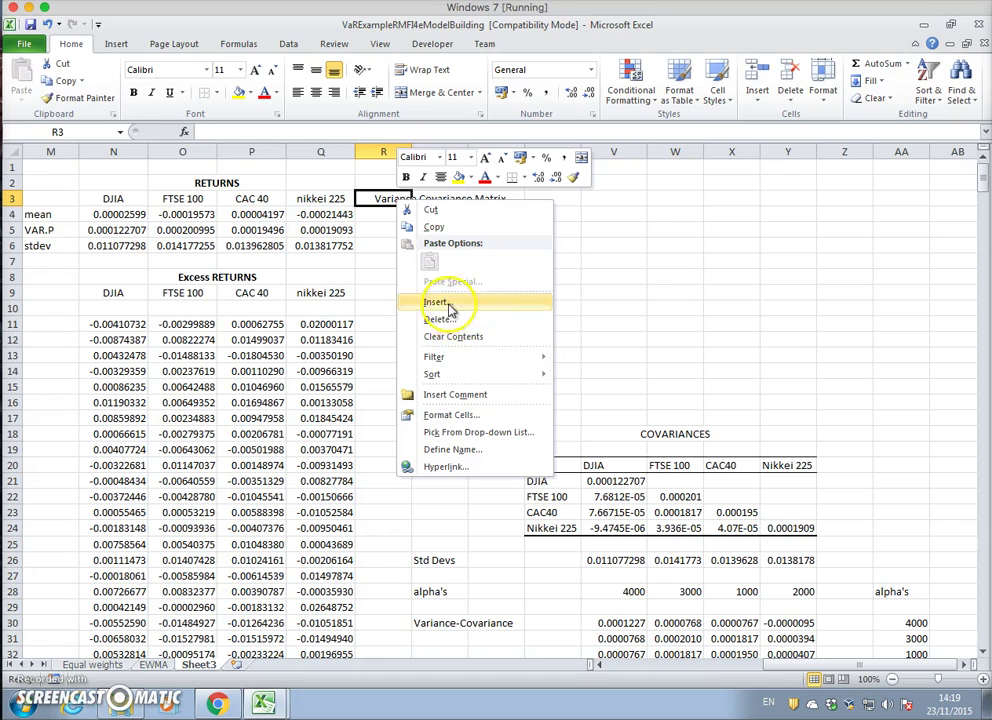
pyautogui.click(438, 301)
pyautogui.click(414, 346)
pyautogui.click(494, 276)
pyautogui.click(450, 215)
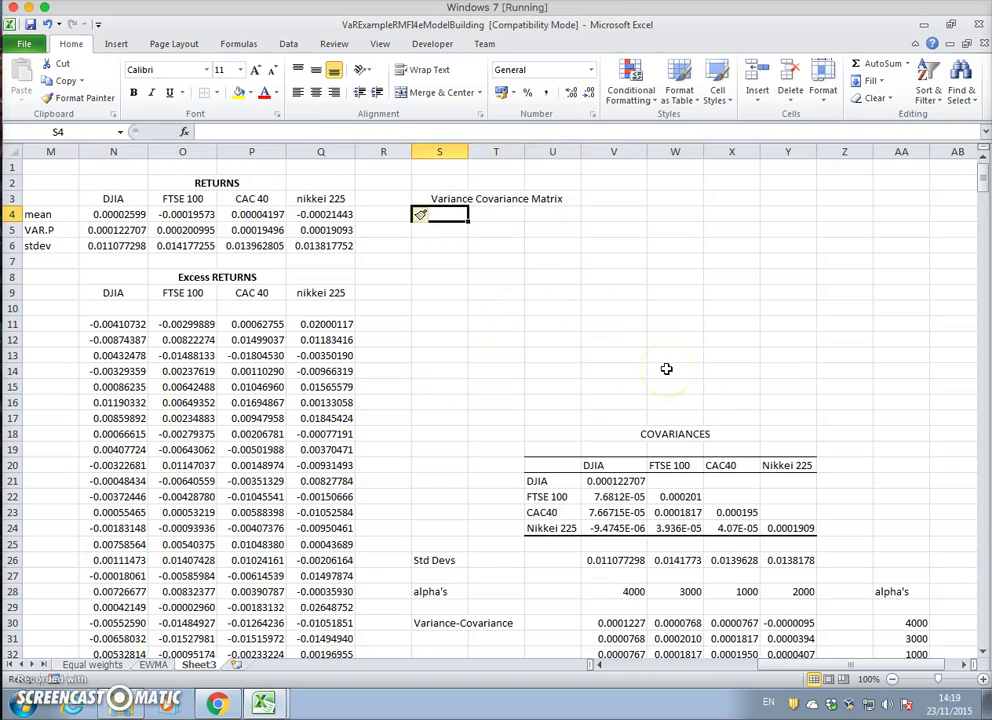
pyautogui.click(530, 229)
# Start U5 with =MMULT(TRANSPOSE(N11:Q510),(N11:Q510)), pasting the copied range as the second matrix
pyautogui.write('=')
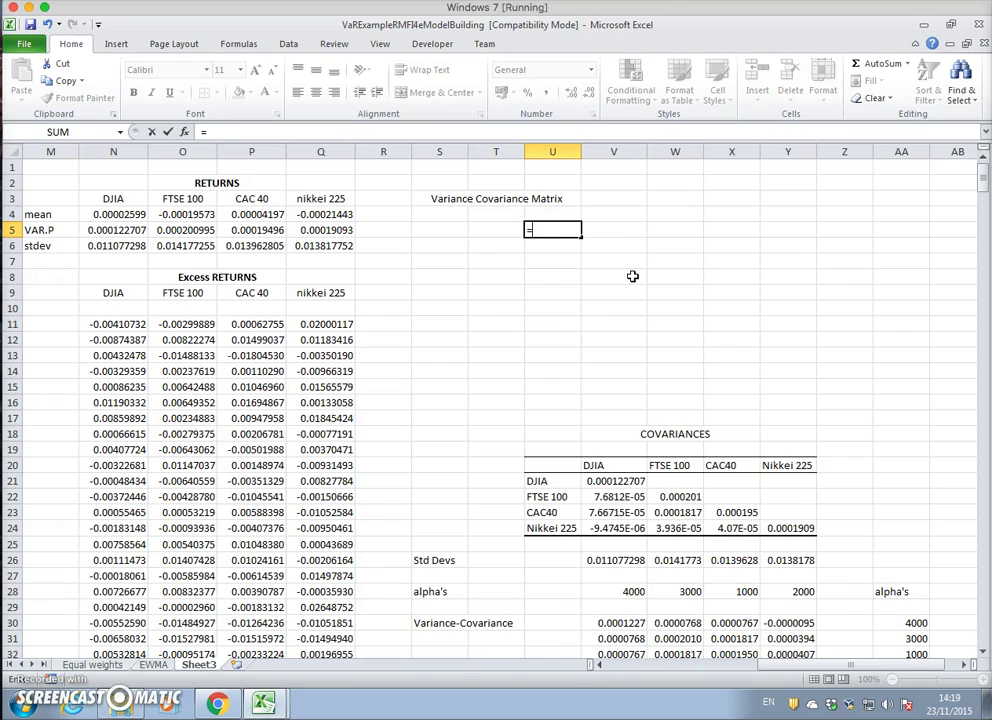
pyautogui.write('mmul')
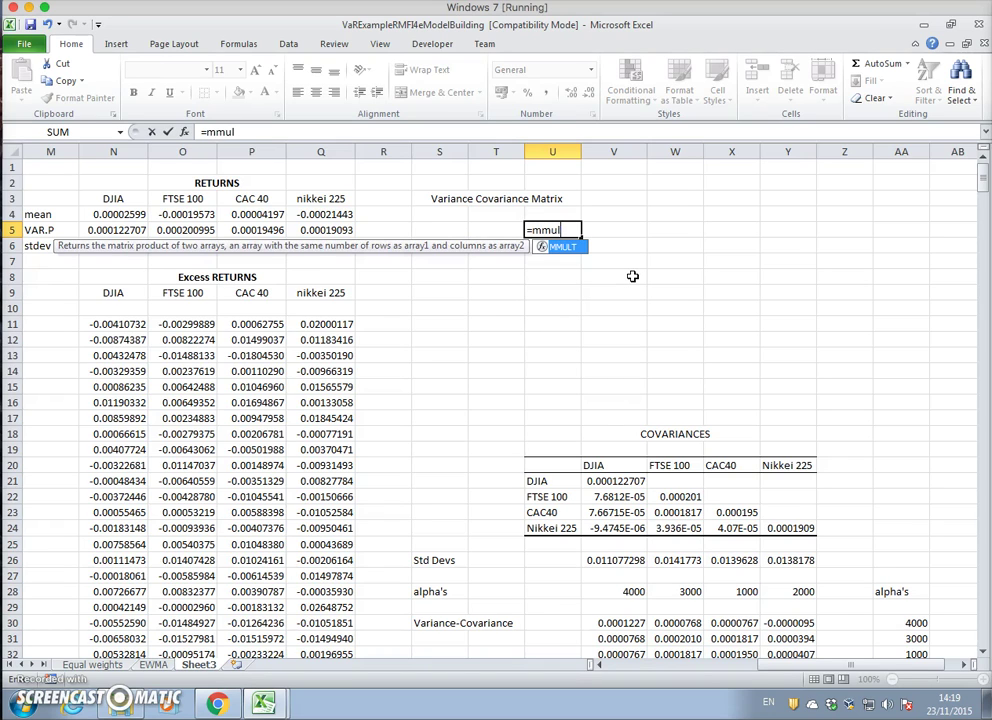
pyautogui.write('t(')
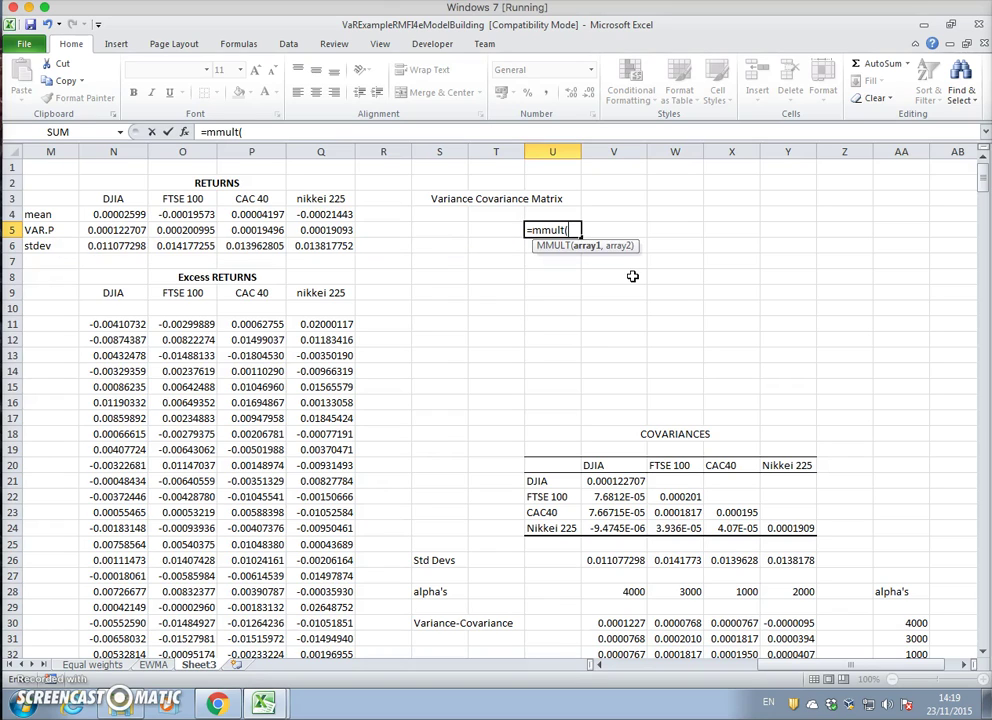
pyautogui.write('transpose')
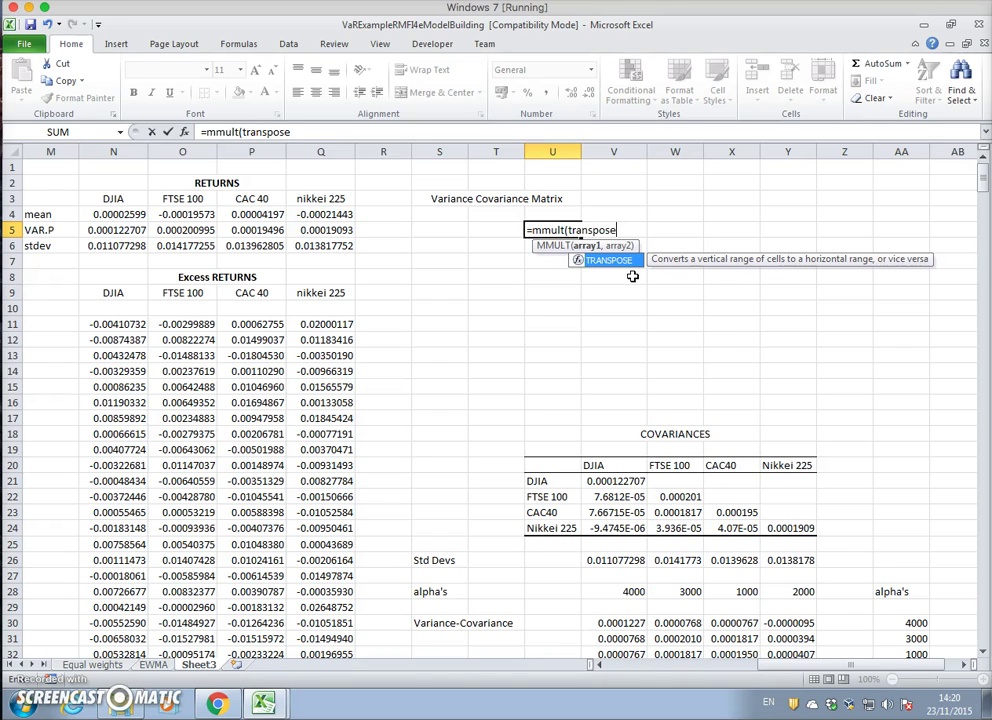
pyautogui.write('(')
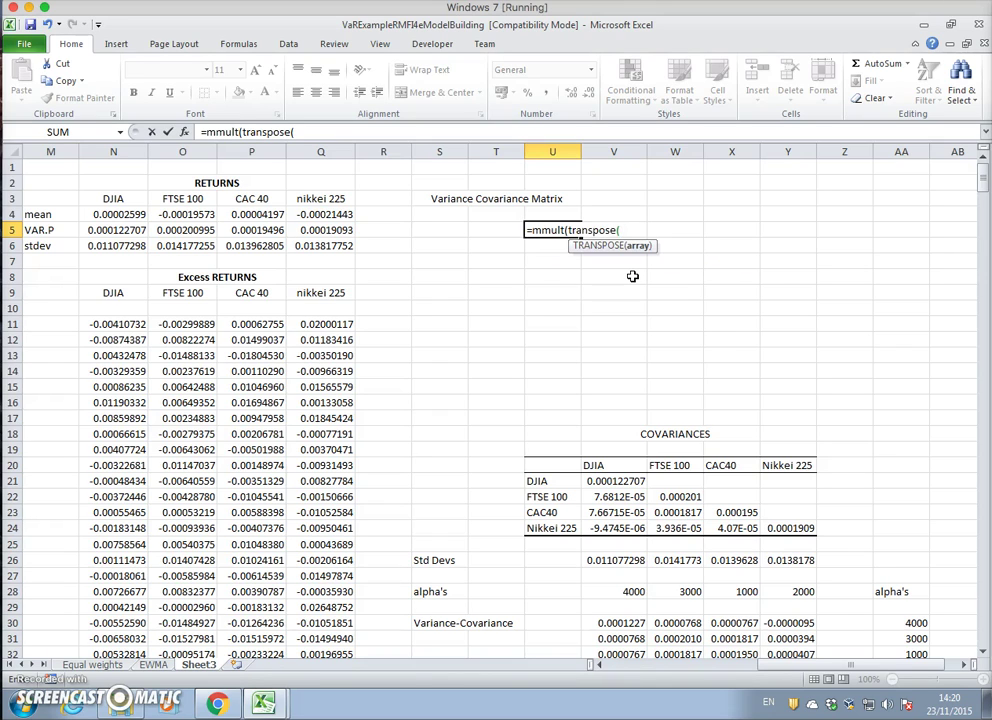
pyautogui.click(145, 324)
pyautogui.moveTo(155, 328); pyautogui.dragTo(340, 638)
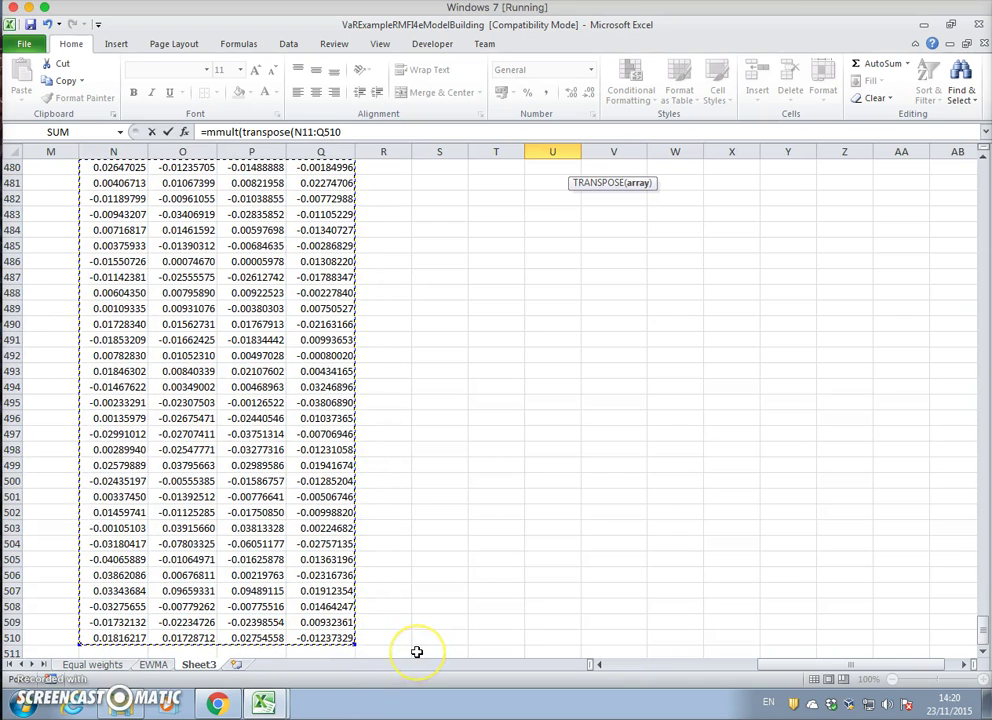
pyautogui.write(')')
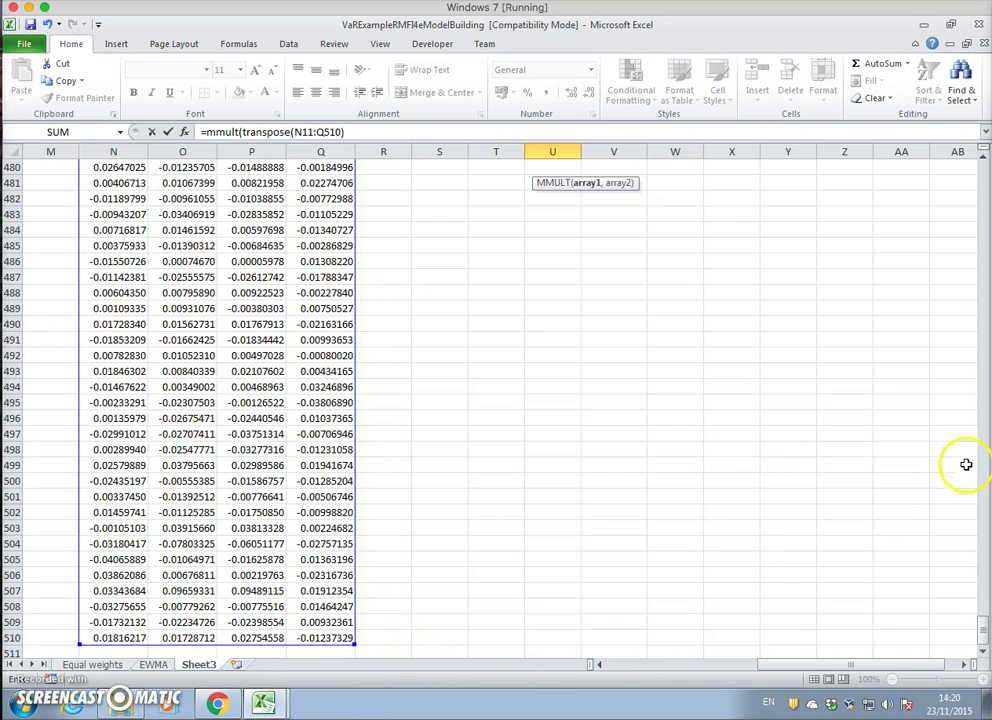
pyautogui.moveTo(975, 627); pyautogui.dragTo(932, 176)
pyautogui.click(709, 188)
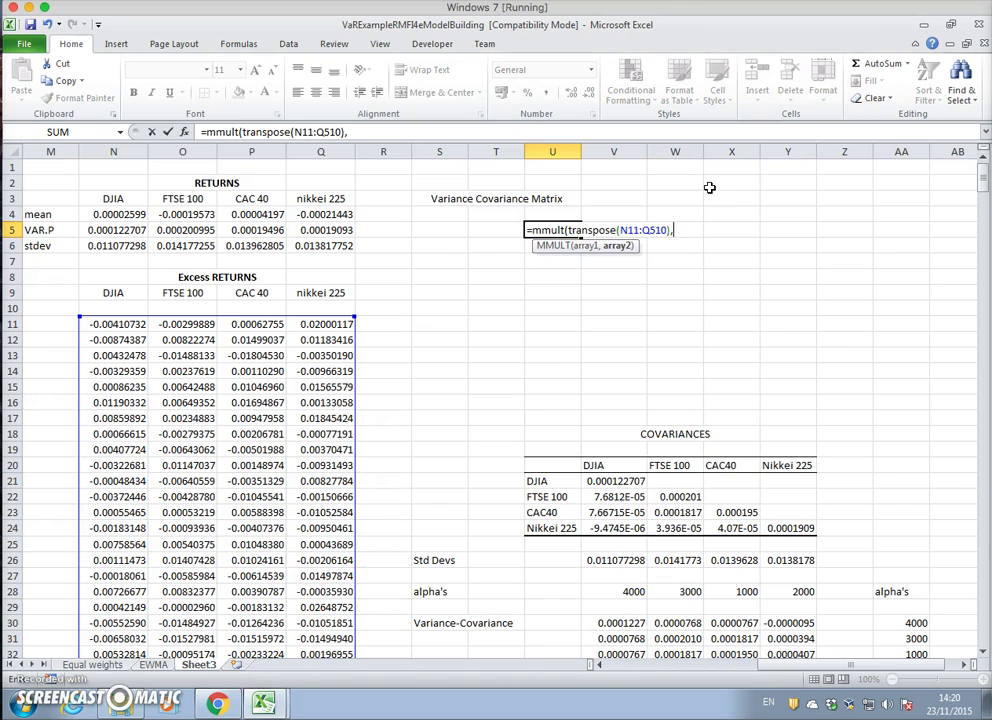
pyautogui.click(621, 231)
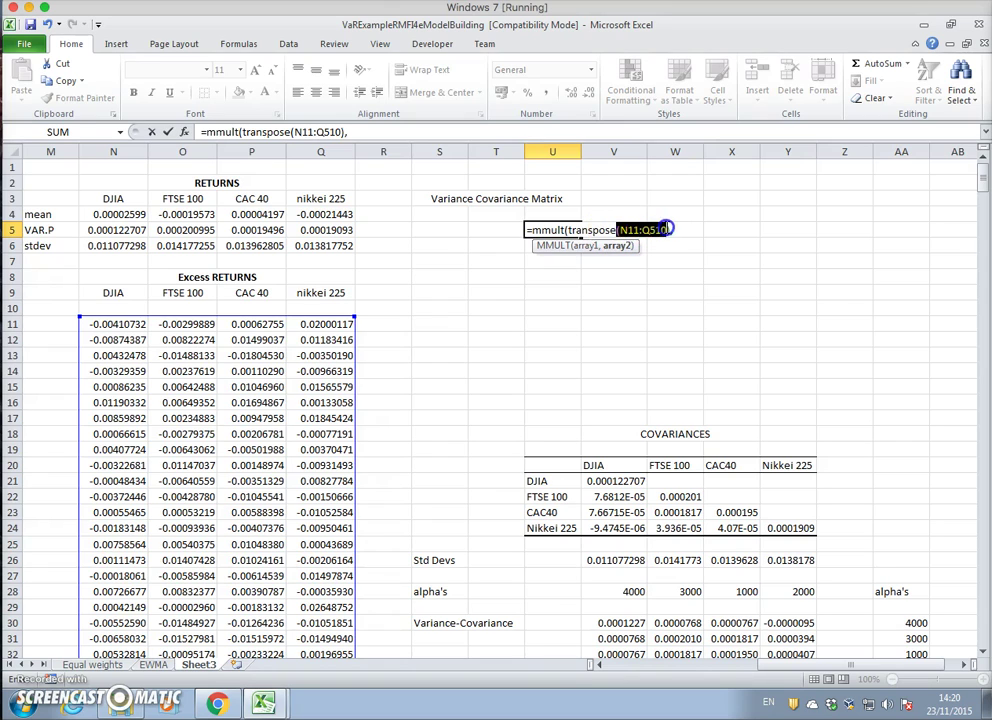
pyautogui.rightClick(657, 230)
pyautogui.click(672, 242)
pyautogui.click(678, 231)
pyautogui.rightClick(690, 175)
pyautogui.click(705, 285)
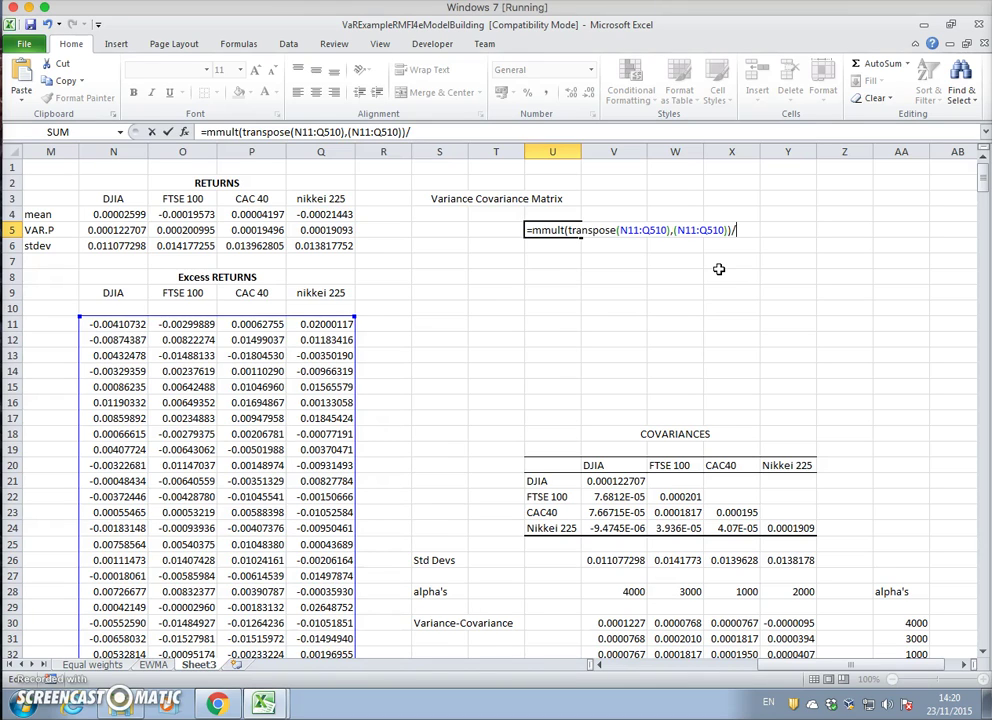
# Divide by COUNT(N11:N510) and enter the formula in U5
pyautogui.write('count(')
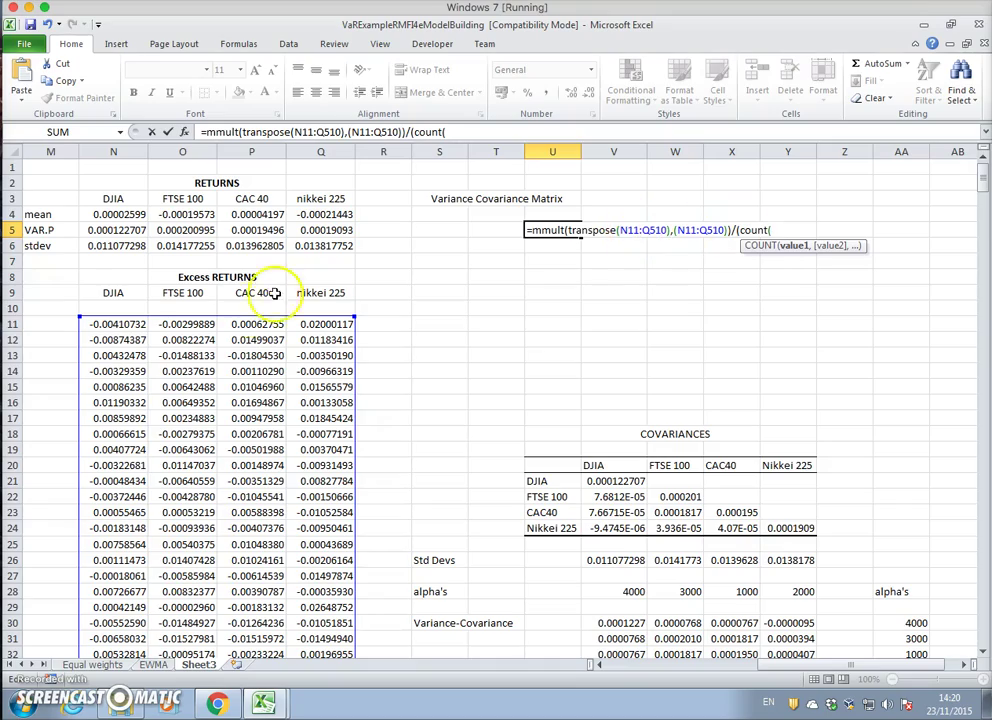
pyautogui.moveTo(107, 324); pyautogui.dragTo(128, 589)
pyautogui.write(')')
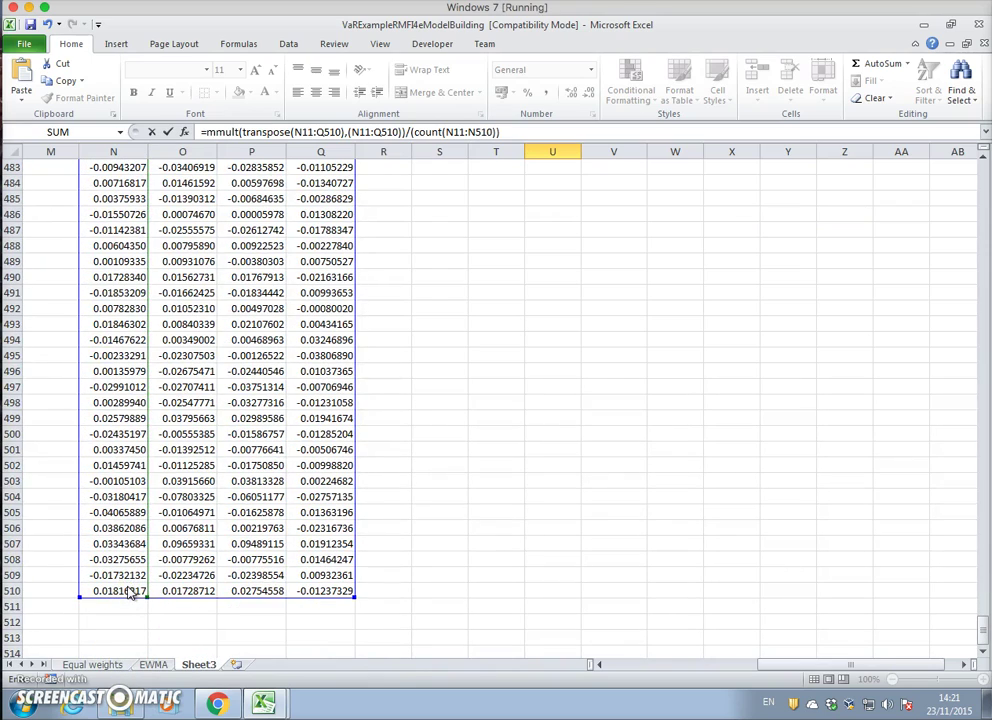
pyautogui.press('Return')
# Enter the MMULT formula as an array formula across U5:X8 using Ctrl+Shift+Enter
pyautogui.scroll(-7, 587, 543)
pyautogui.scroll(7, 588, 547)
pyautogui.click(555, 232)
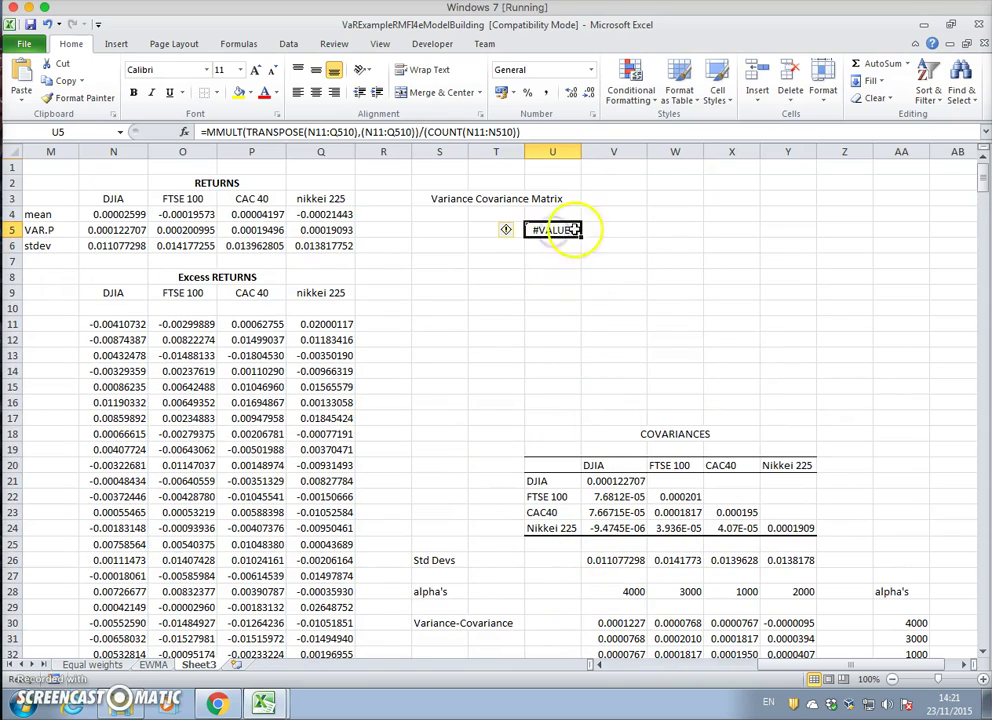
pyautogui.click(546, 133)
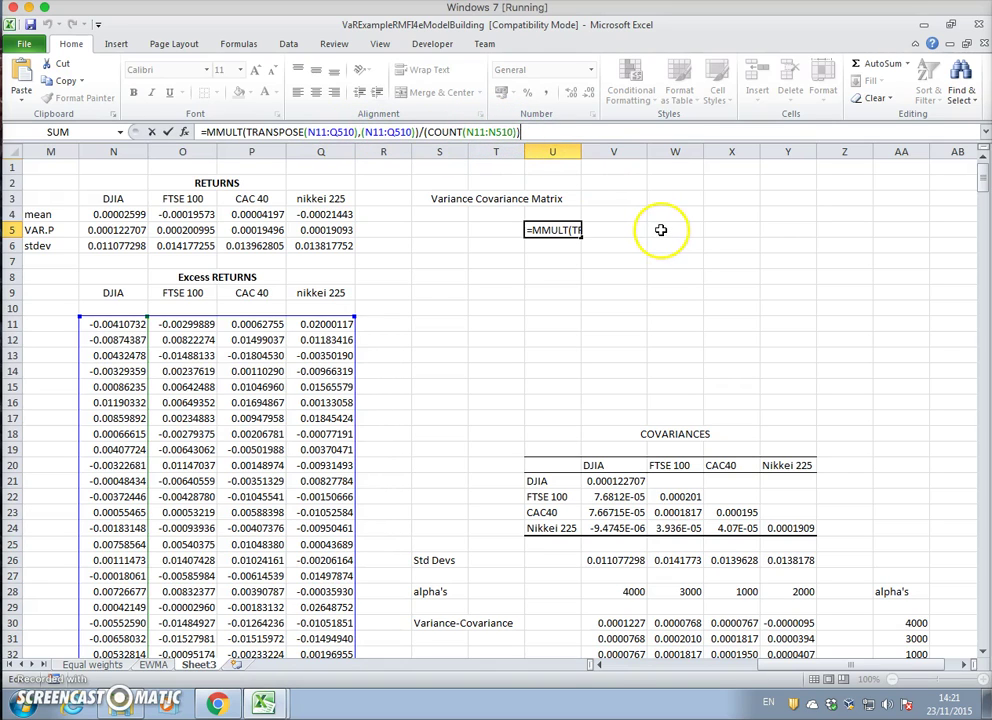
pyautogui.write(')')
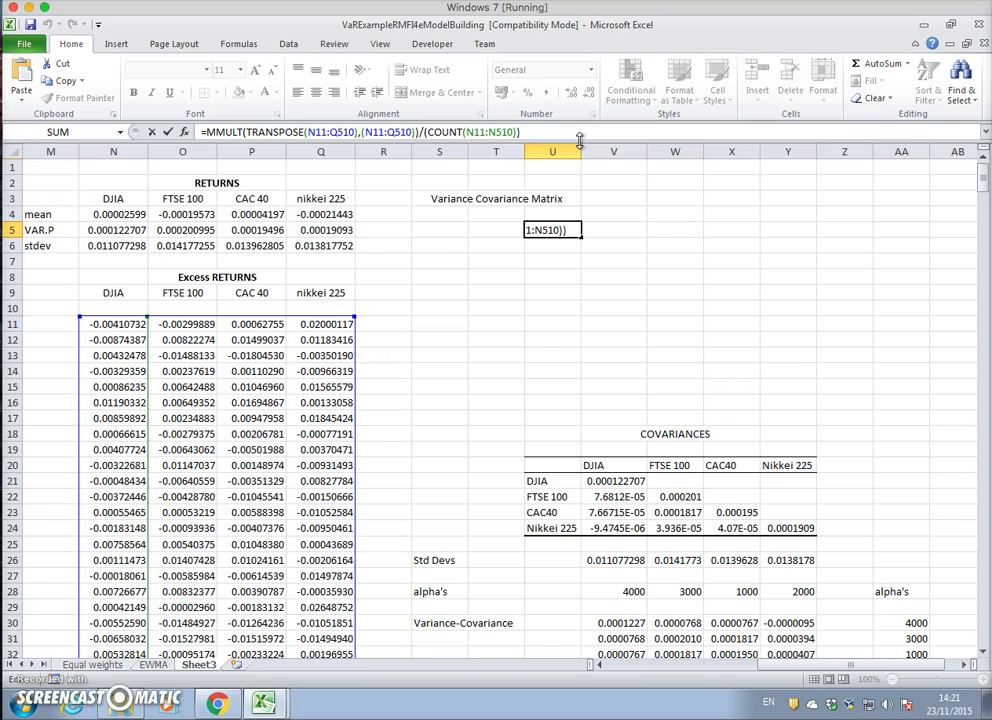
pyautogui.hotkey('ctrl', 'shift', 'Return')
pyautogui.click(573, 238)
pyautogui.moveTo(573, 238); pyautogui.dragTo(720, 274)
pyautogui.click(549, 136)
pyautogui.hotkey('ctrl', 'shift', 'Return')
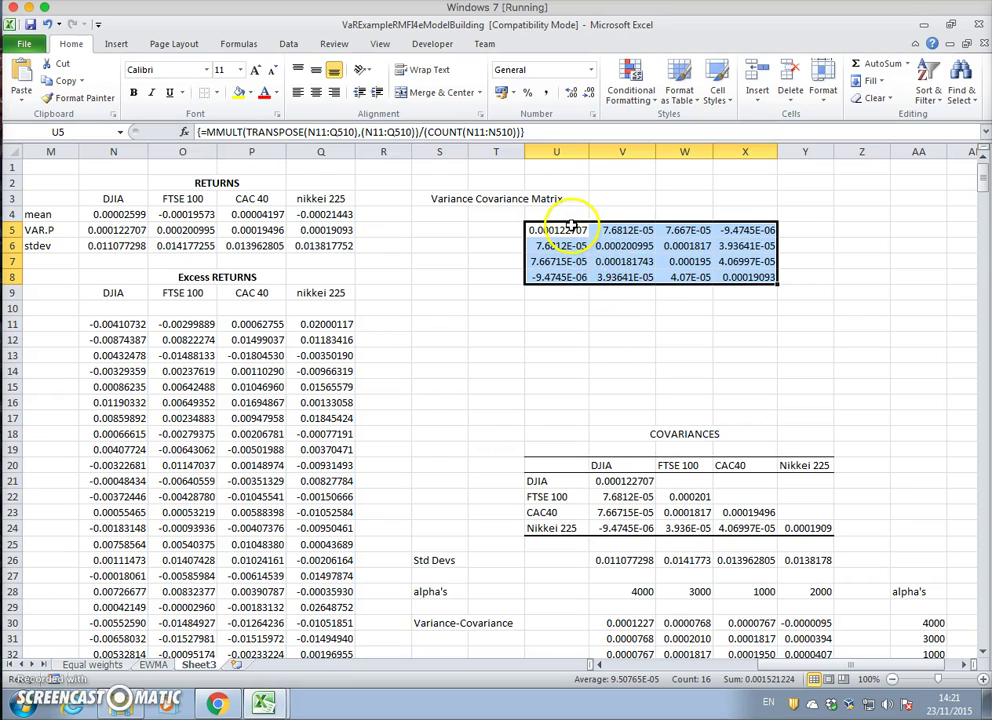
# Compare Hull's DJIA variance in V21 with the new matrix's values
pyautogui.click(620, 481)
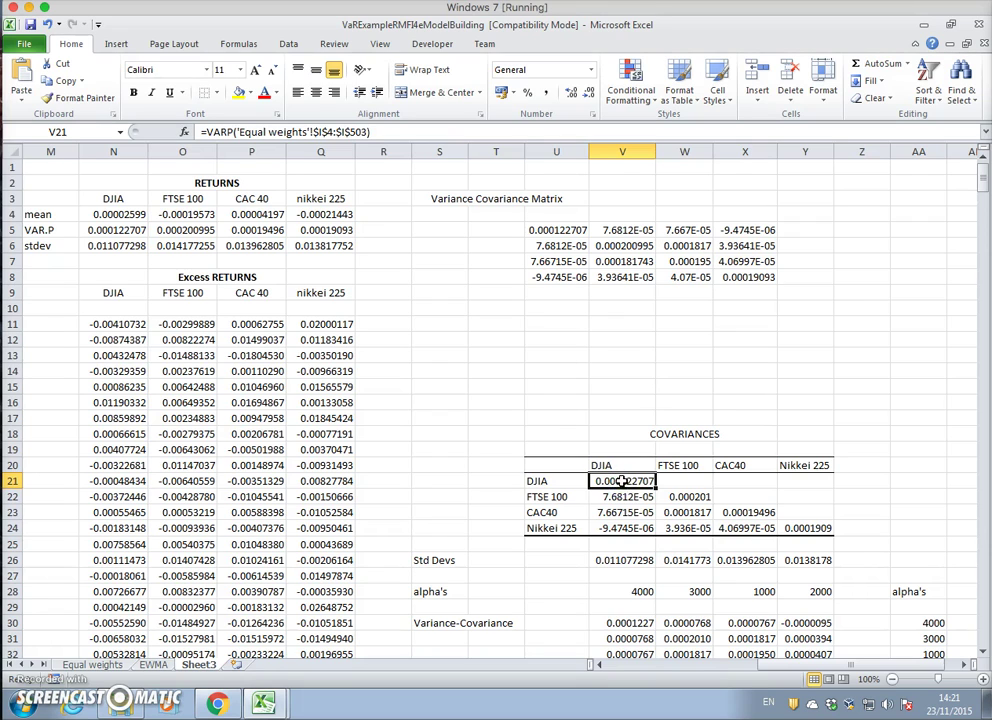
pyautogui.scroll(-3, 623, 481)
pyautogui.scroll(1, 623, 481)
pyautogui.scroll(-1, 623, 481)
pyautogui.scroll(3, 623, 481)
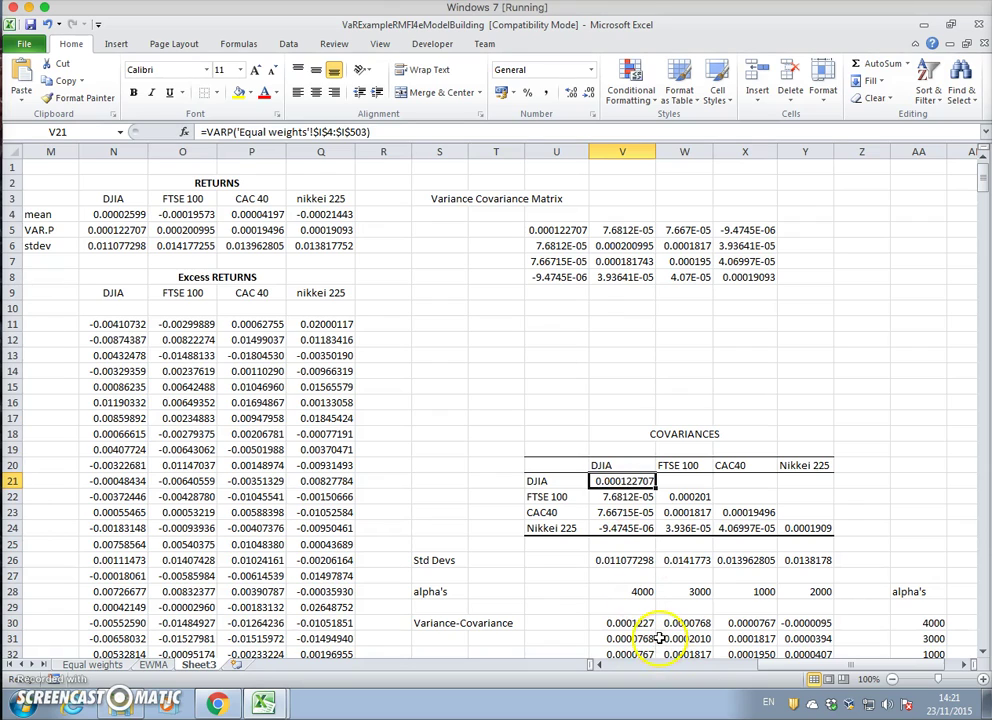
pyautogui.scroll(-3, 660, 637)
pyautogui.scroll(3, 660, 637)
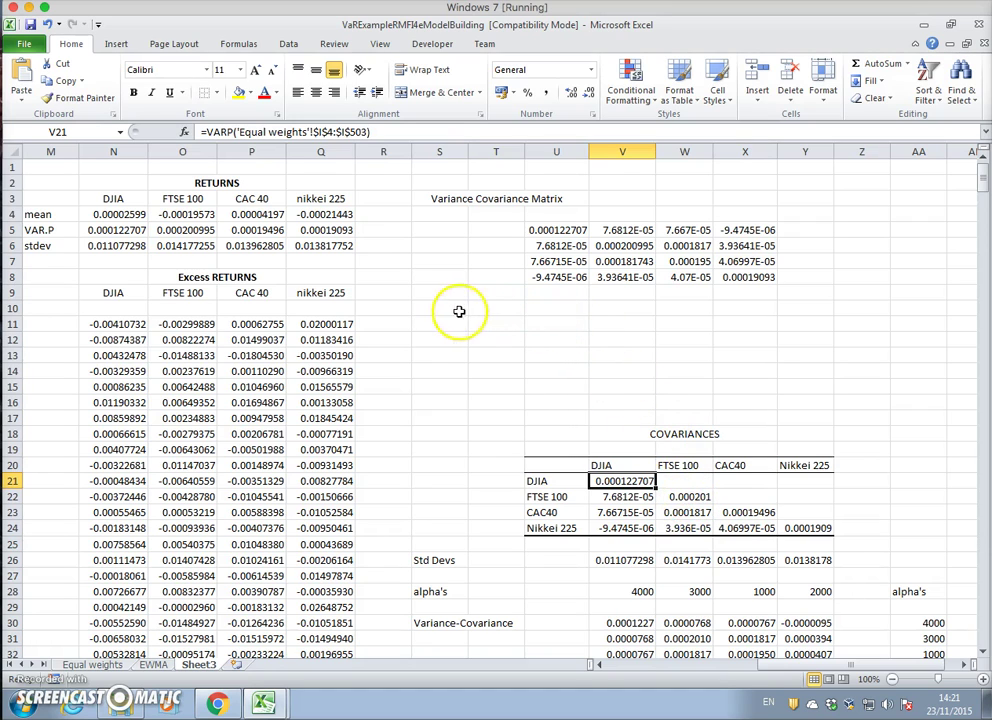
# Delete the empty block S10:AA14, shifting cells up so COVARIANCES starts at row 13
pyautogui.moveTo(425, 308); pyautogui.dragTo(895, 372)
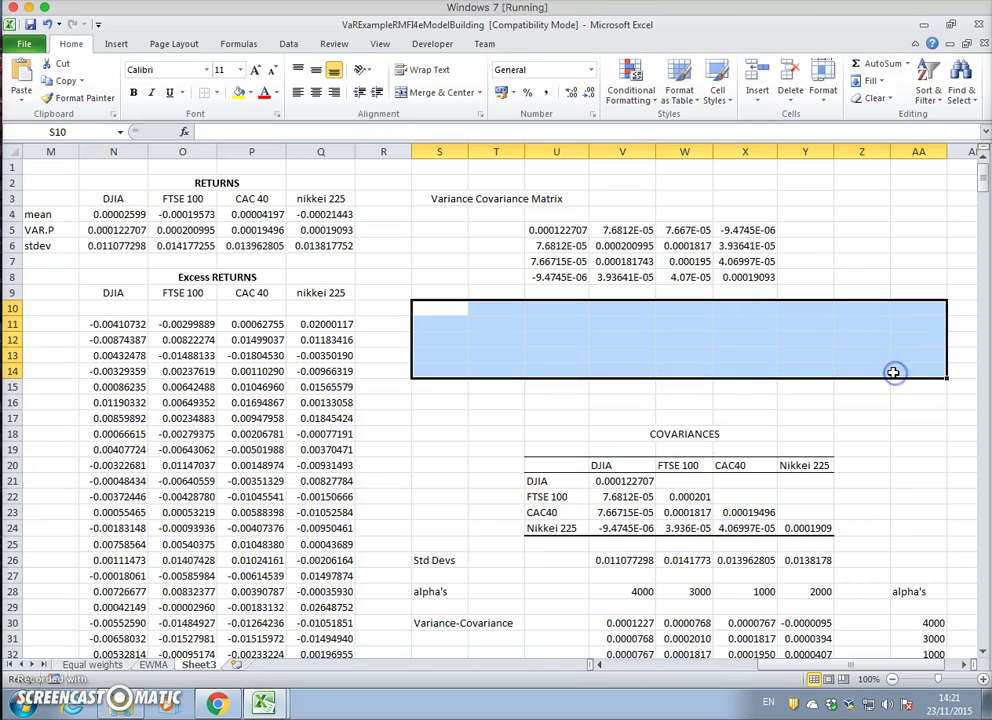
pyautogui.rightClick(893, 372)
pyautogui.click(808, 493)
pyautogui.click(777, 531)
pyautogui.click(859, 396)
pyautogui.click(903, 374)
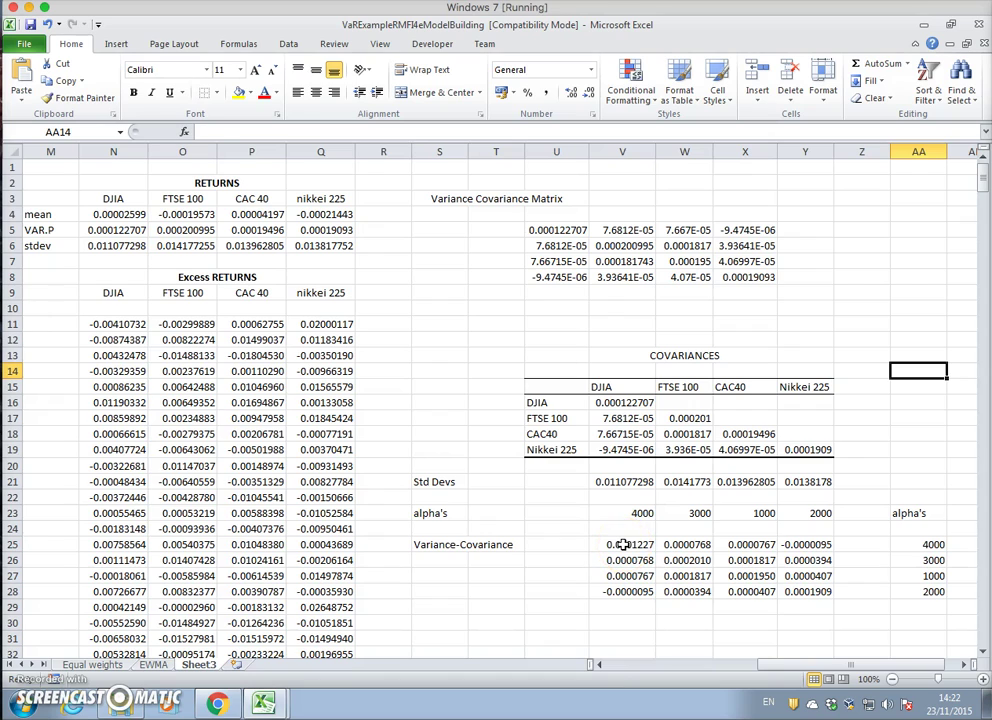
# Copy the DJIA to nikkei 225 headers from N3:Q3 into U4 above the new matrix
pyautogui.click(623, 544)
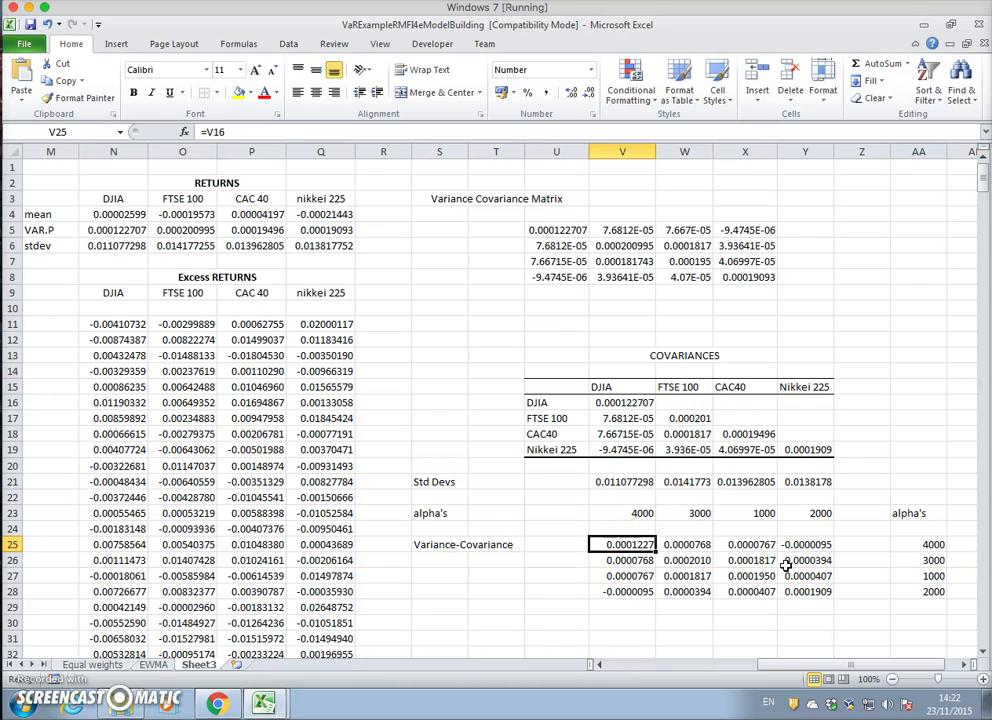
pyautogui.click(130, 199)
pyautogui.moveTo(130, 199); pyautogui.dragTo(326, 198)
pyautogui.rightClick(326, 198)
pyautogui.click(400, 226)
pyautogui.click(556, 214)
pyautogui.click(20, 72)
pyautogui.click(684, 370)
# Fill the new matrix's diagonal cells U5, V6, W7 and X8 yellow
pyautogui.click(558, 231)
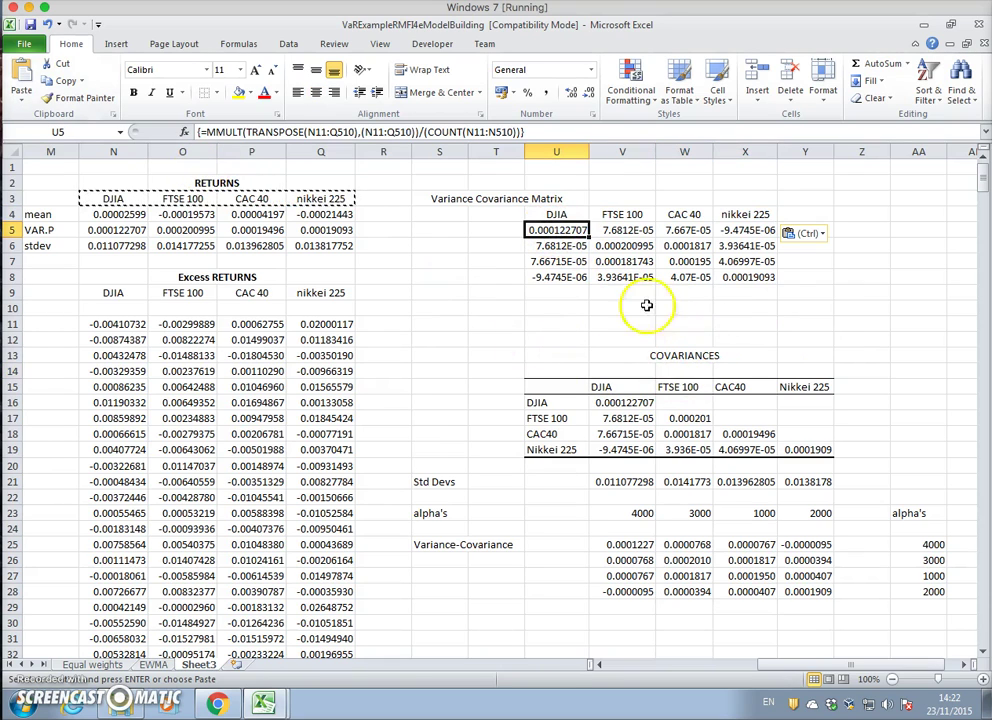
pyautogui.keyDown('ctrl'); pyautogui.click(620, 245); pyautogui.keyUp('ctrl')
pyautogui.keyDown('ctrl'); pyautogui.click(700, 263); pyautogui.keyUp('ctrl')
pyautogui.keyDown('ctrl'); pyautogui.click(742, 276); pyautogui.keyUp('ctrl')
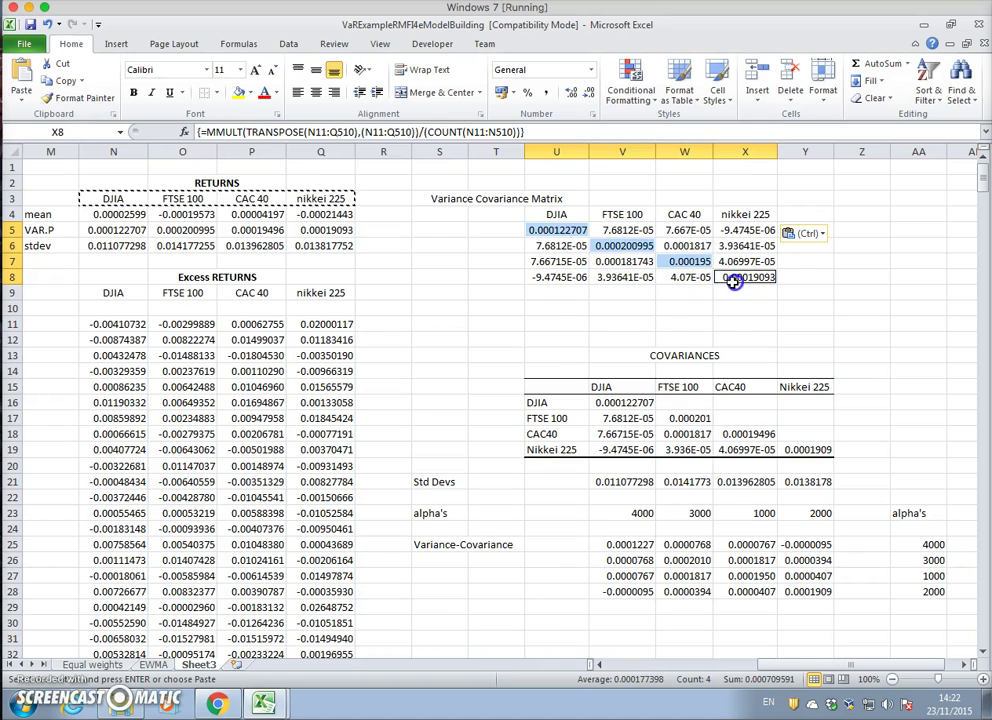
pyautogui.click(243, 95)
pyautogui.click(815, 320)
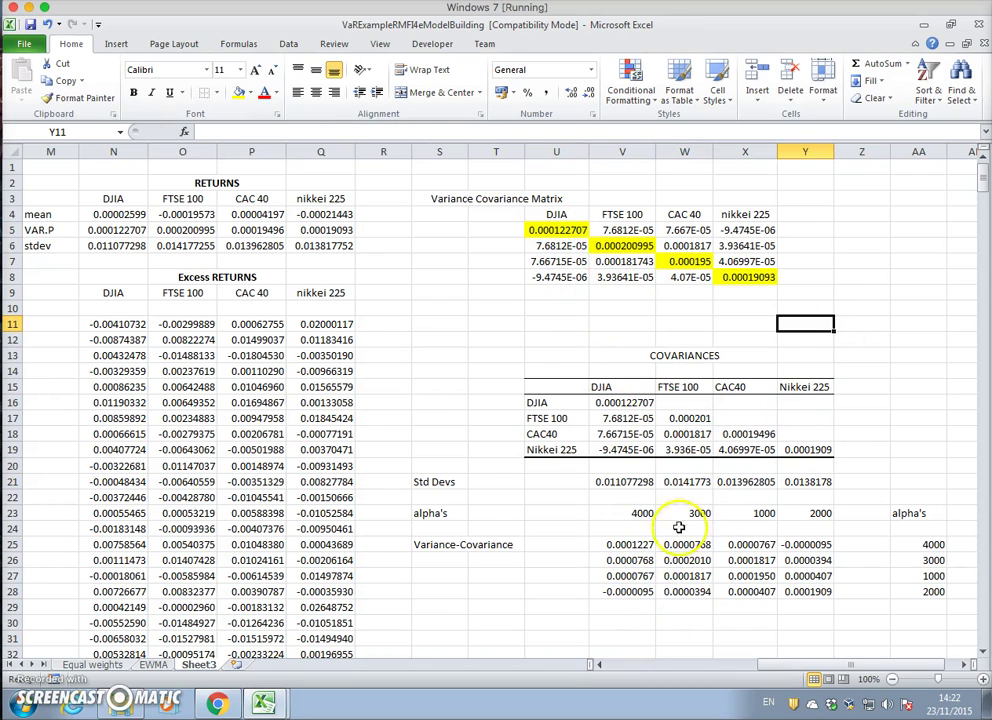
# Fill Hull's Variance-Covariance diagonal cells V25, W26, X27 and Y28 yellow
pyautogui.click(625, 544)
pyautogui.keyDown('ctrl'); pyautogui.click(690, 560); pyautogui.keyUp('ctrl')
pyautogui.keyDown('ctrl'); pyautogui.click(752, 577); pyautogui.keyUp('ctrl')
pyautogui.keyDown('ctrl'); pyautogui.click(791, 591); pyautogui.keyUp('ctrl')
pyautogui.click(238, 93)
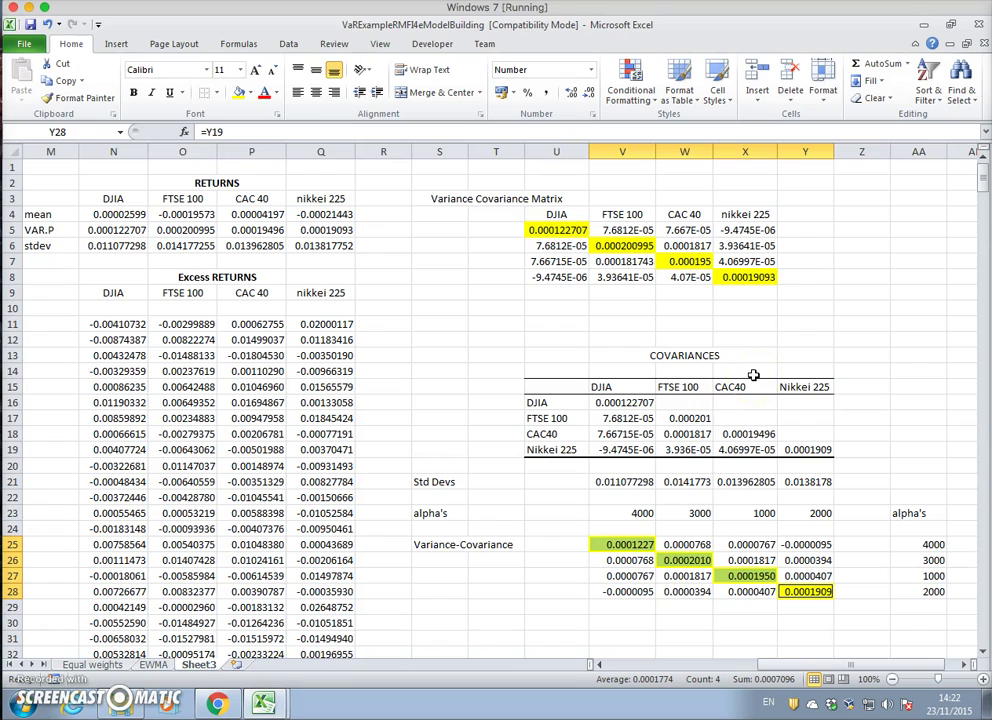
pyautogui.click(496, 591)
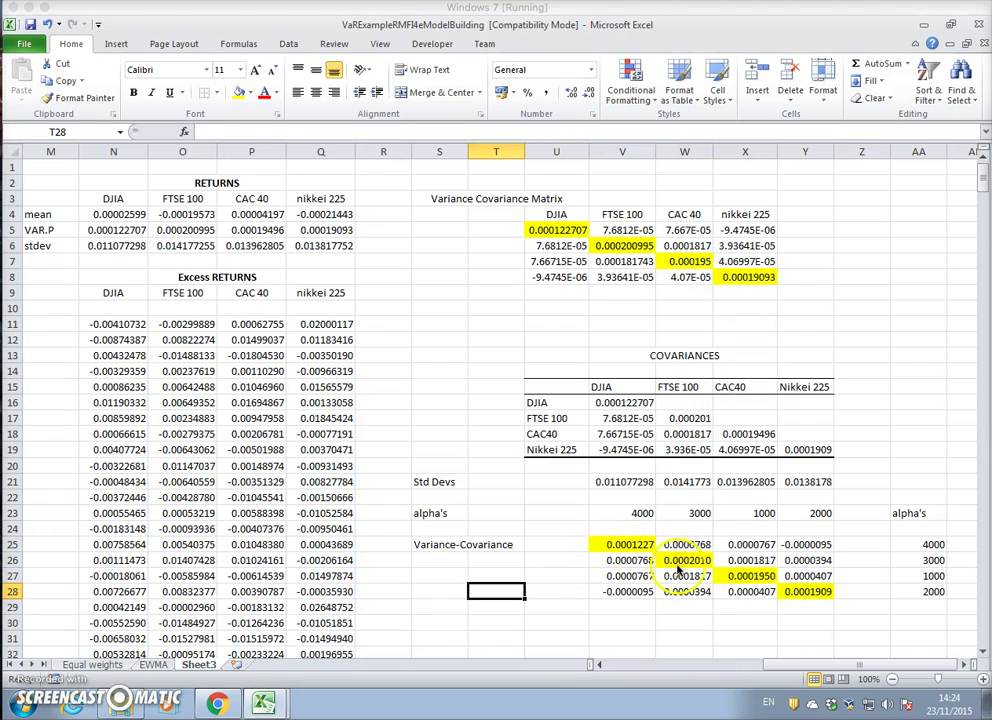